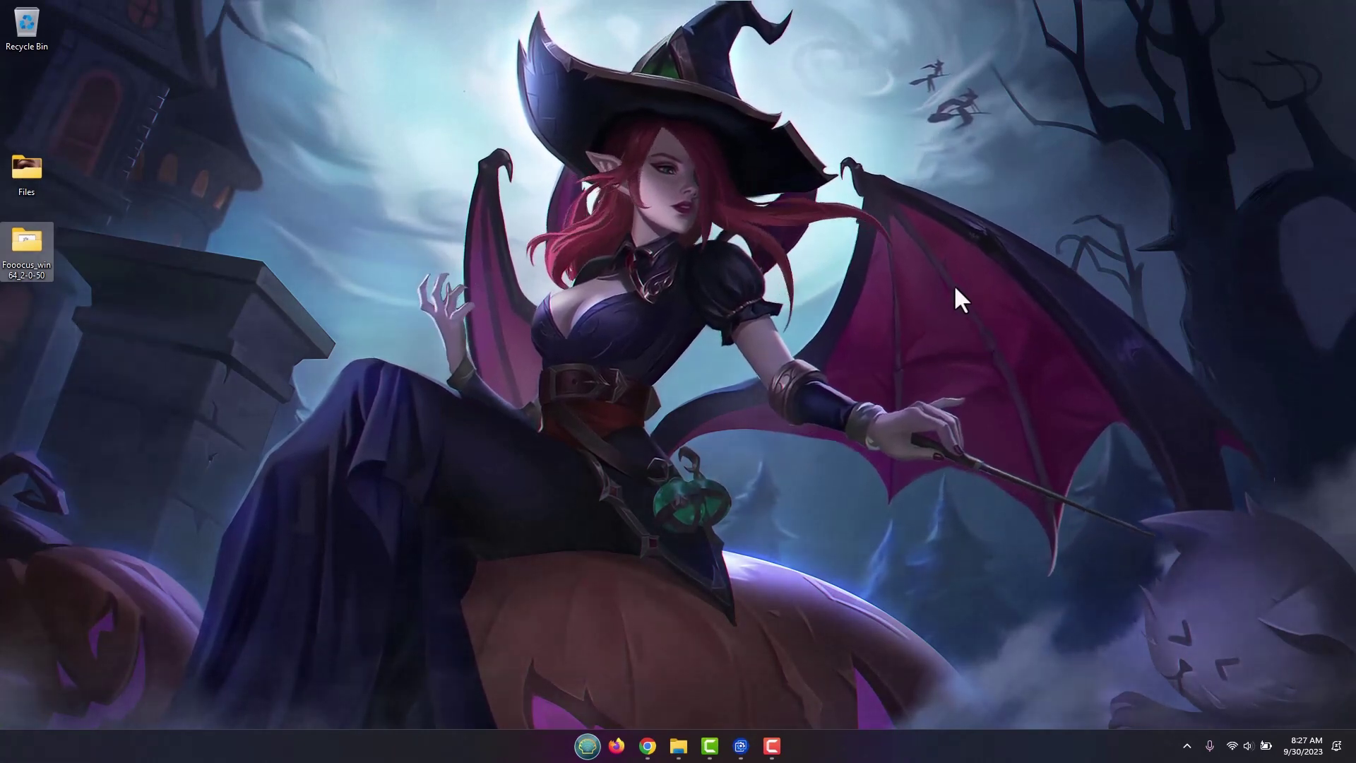
Start Fooocus by running run.bat from the Fooocus_win64_2-0-50 folder.
left_click(649, 745)
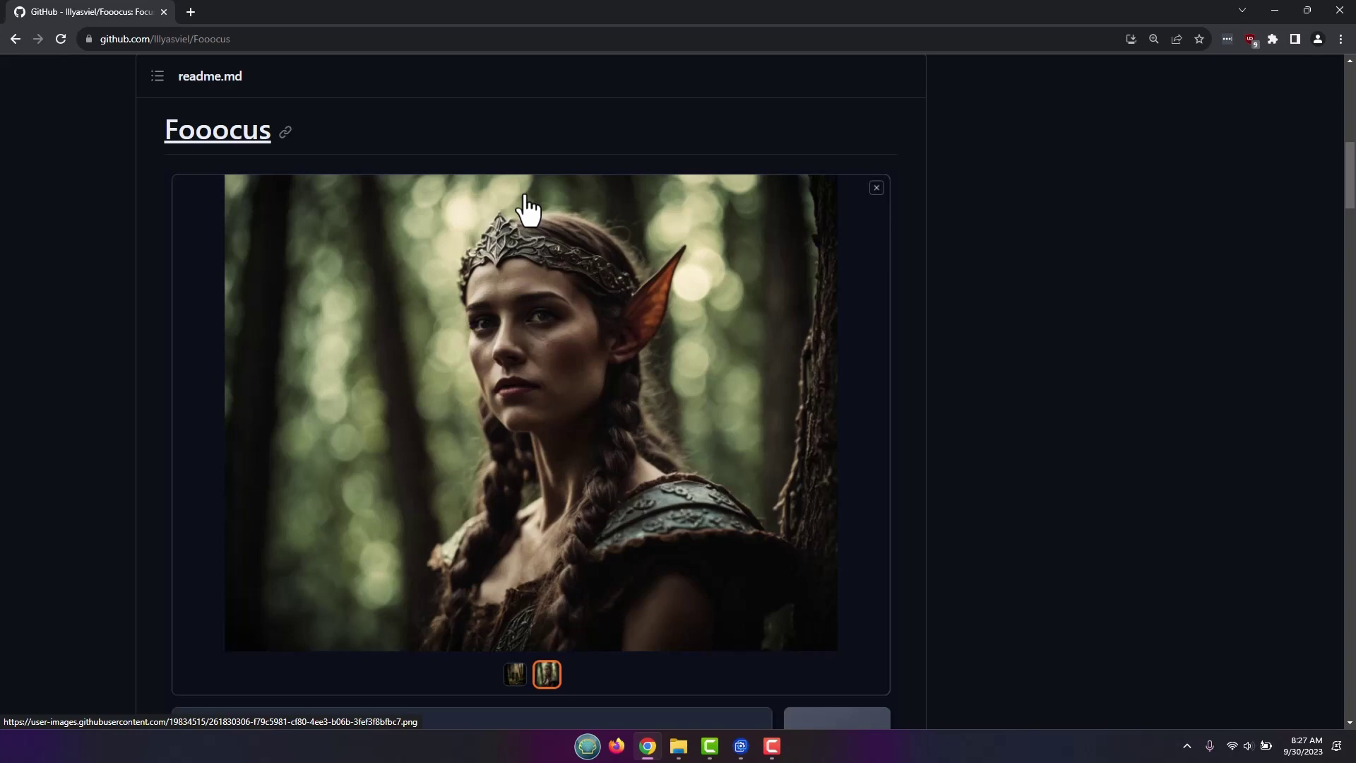
left_click(1276, 12)
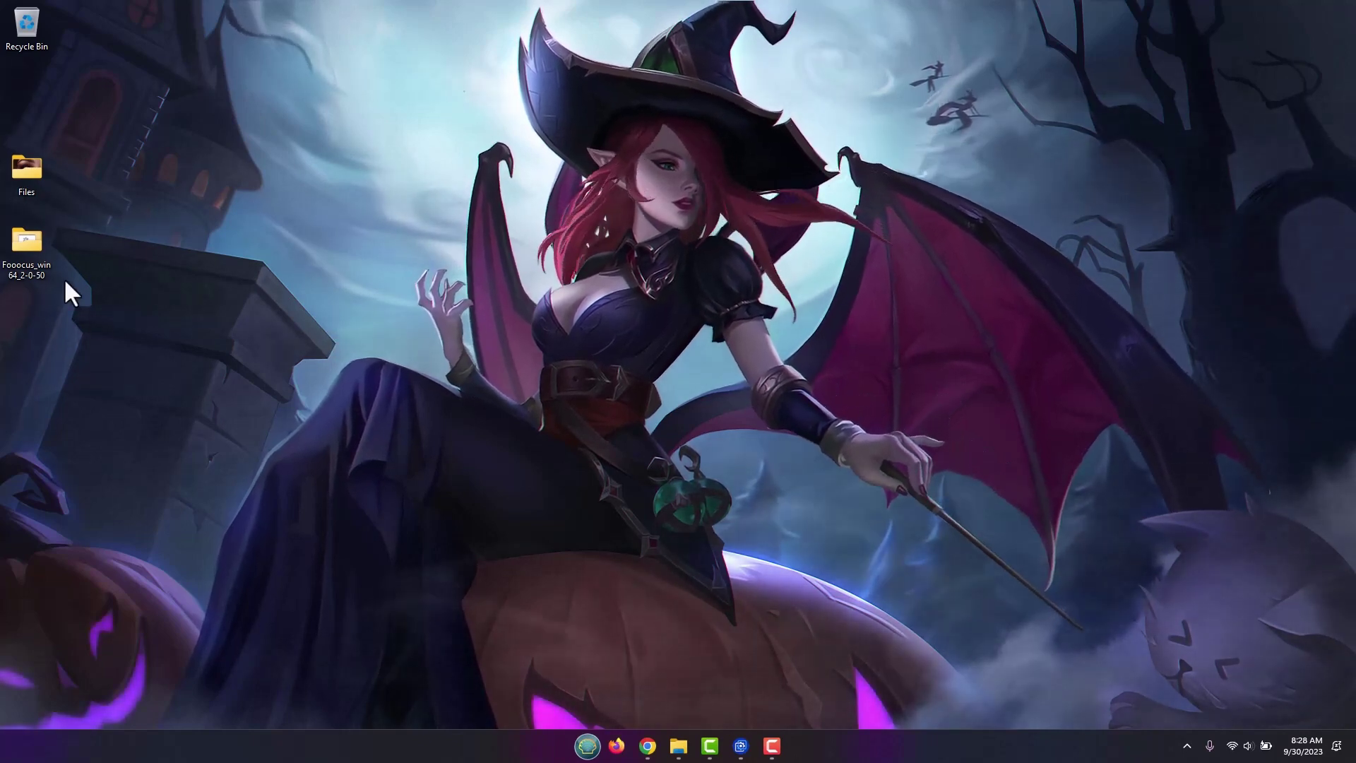
double_click(37, 243)
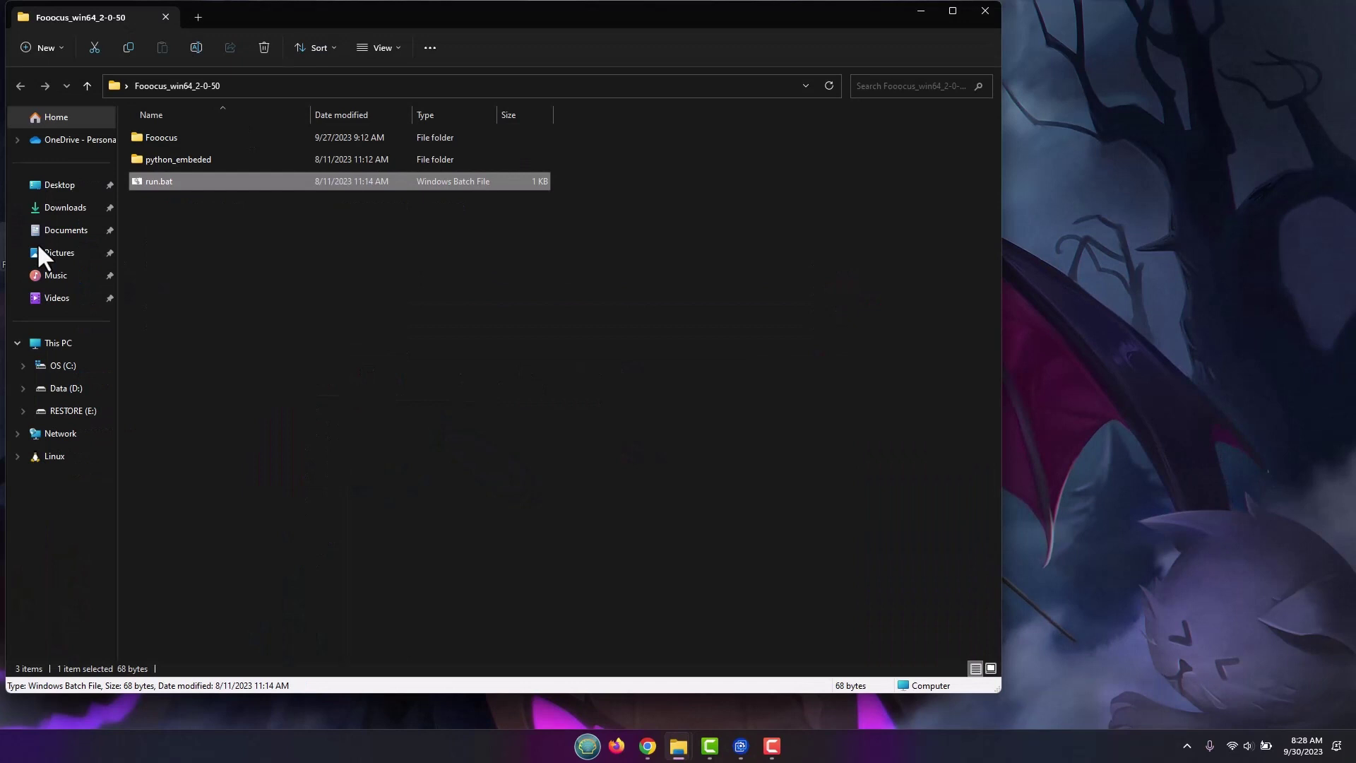
left_click_drag(514, 18, 693, 52)
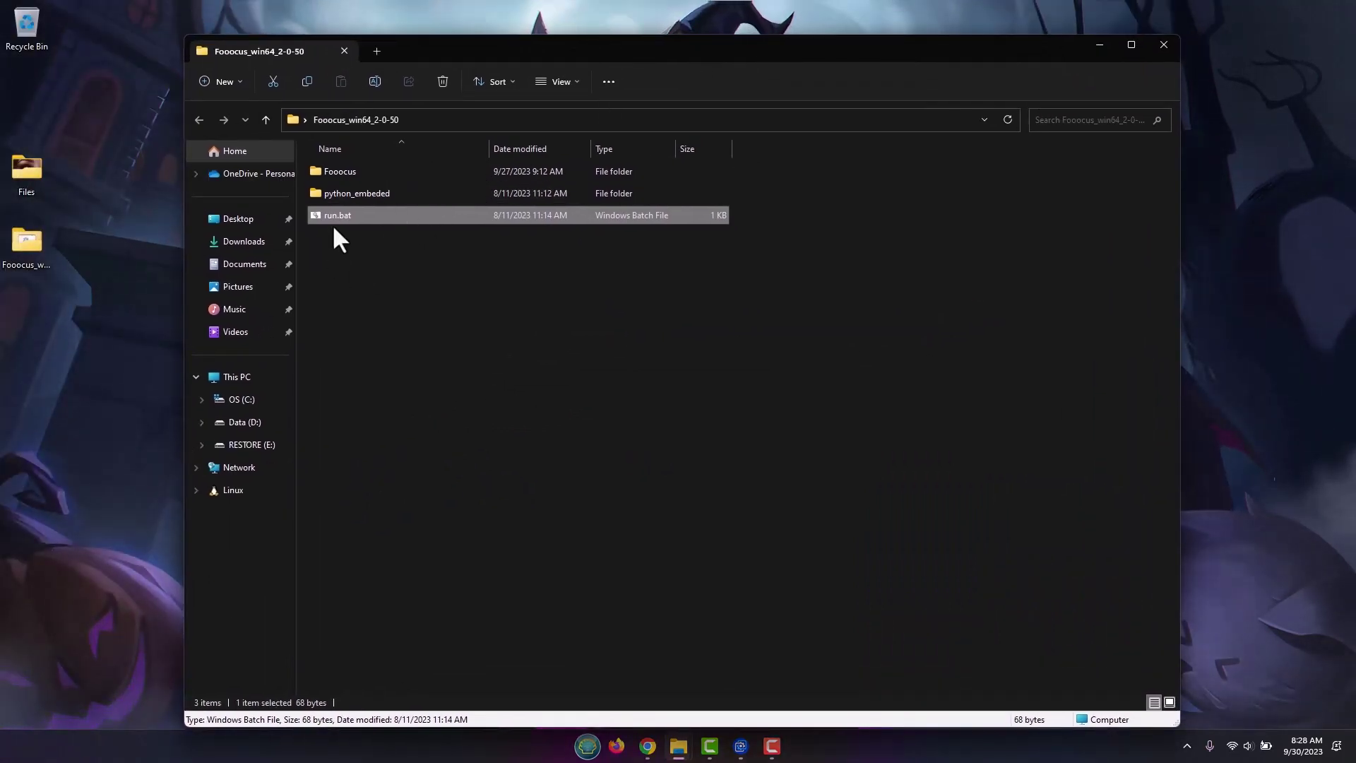
double_click(353, 216)
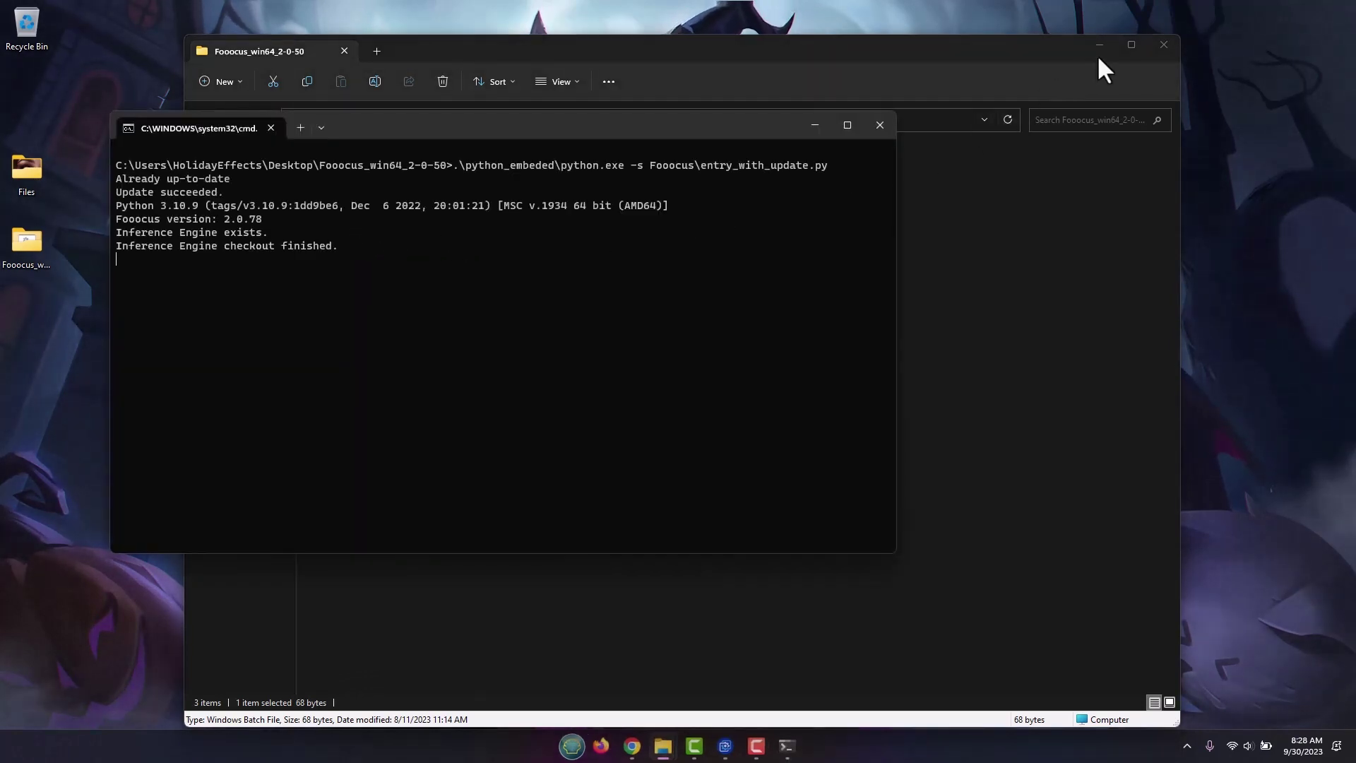
left_click(1100, 54)
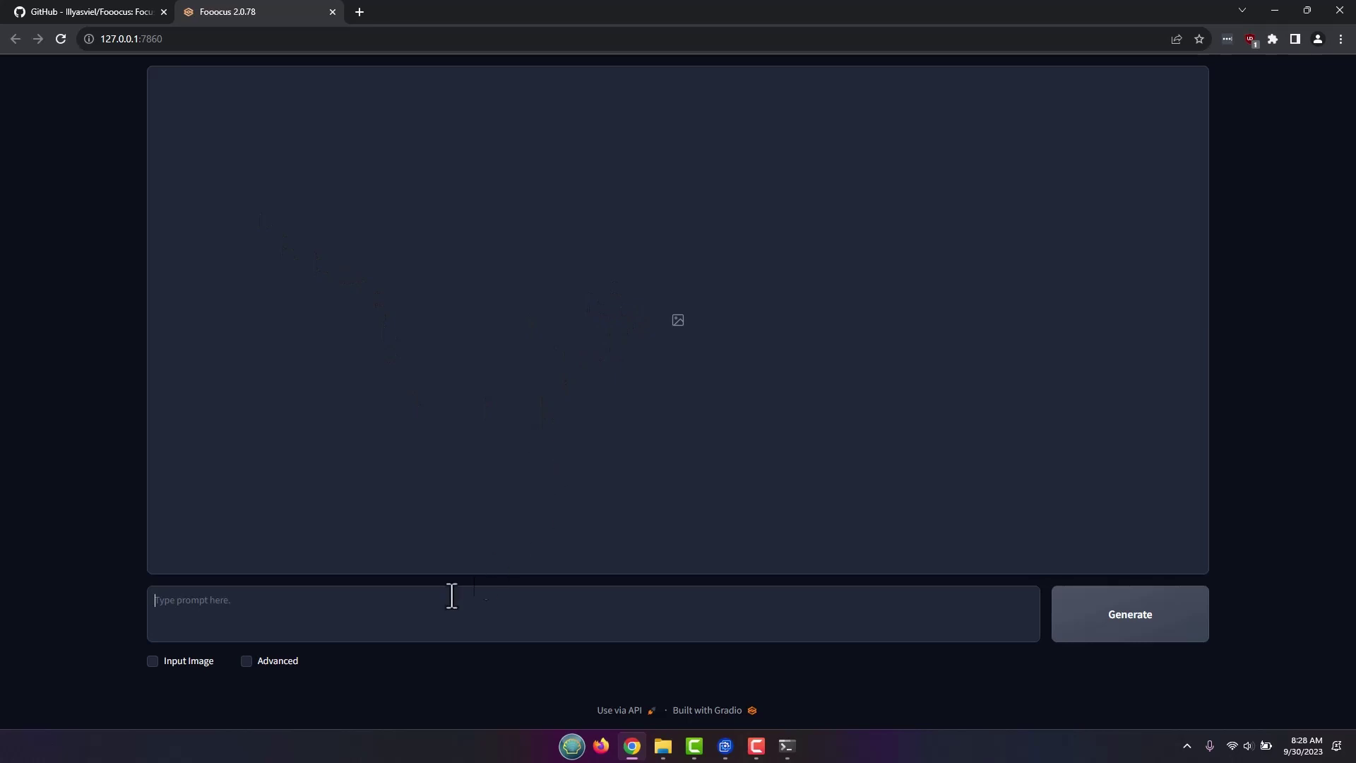
Enable Advanced settings, browse the style presets, then view the SDXL models and LoRA settings.
left_click(268, 667)
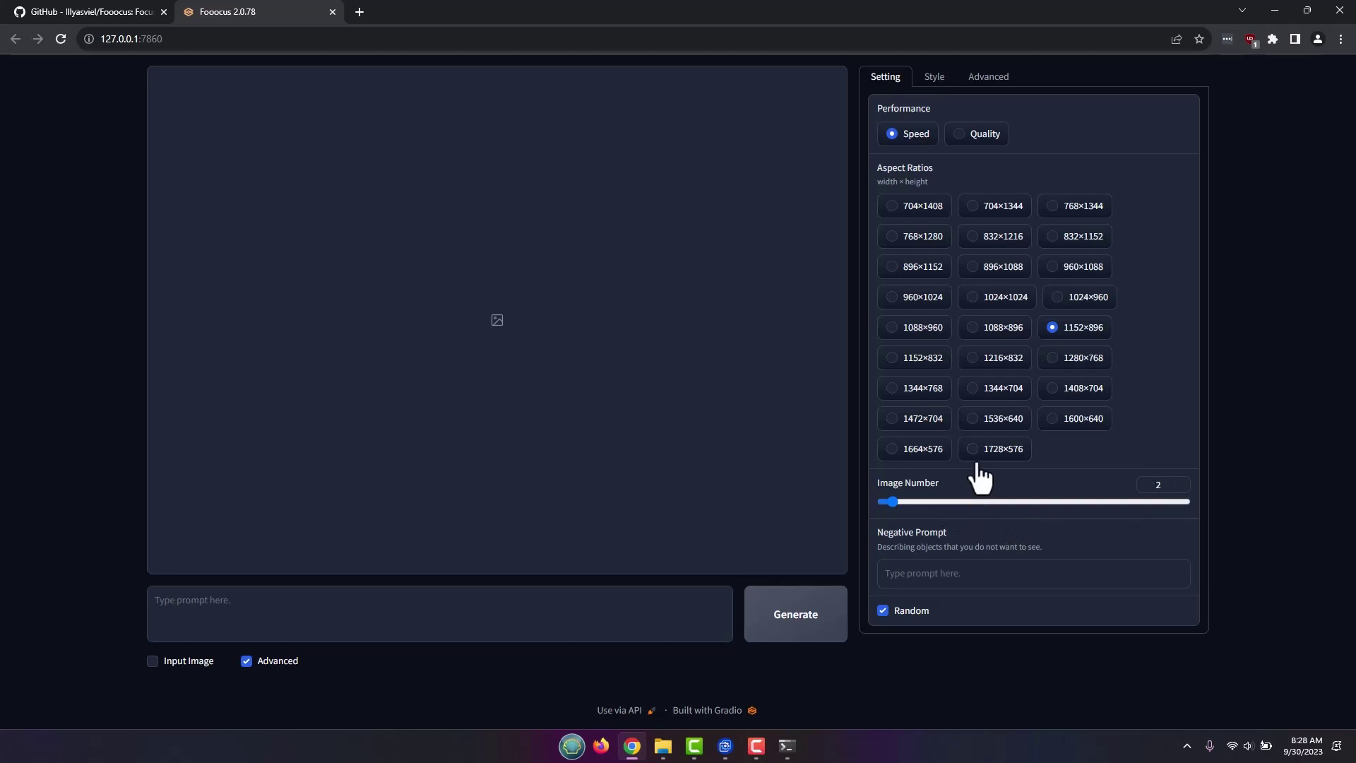
left_click(939, 83)
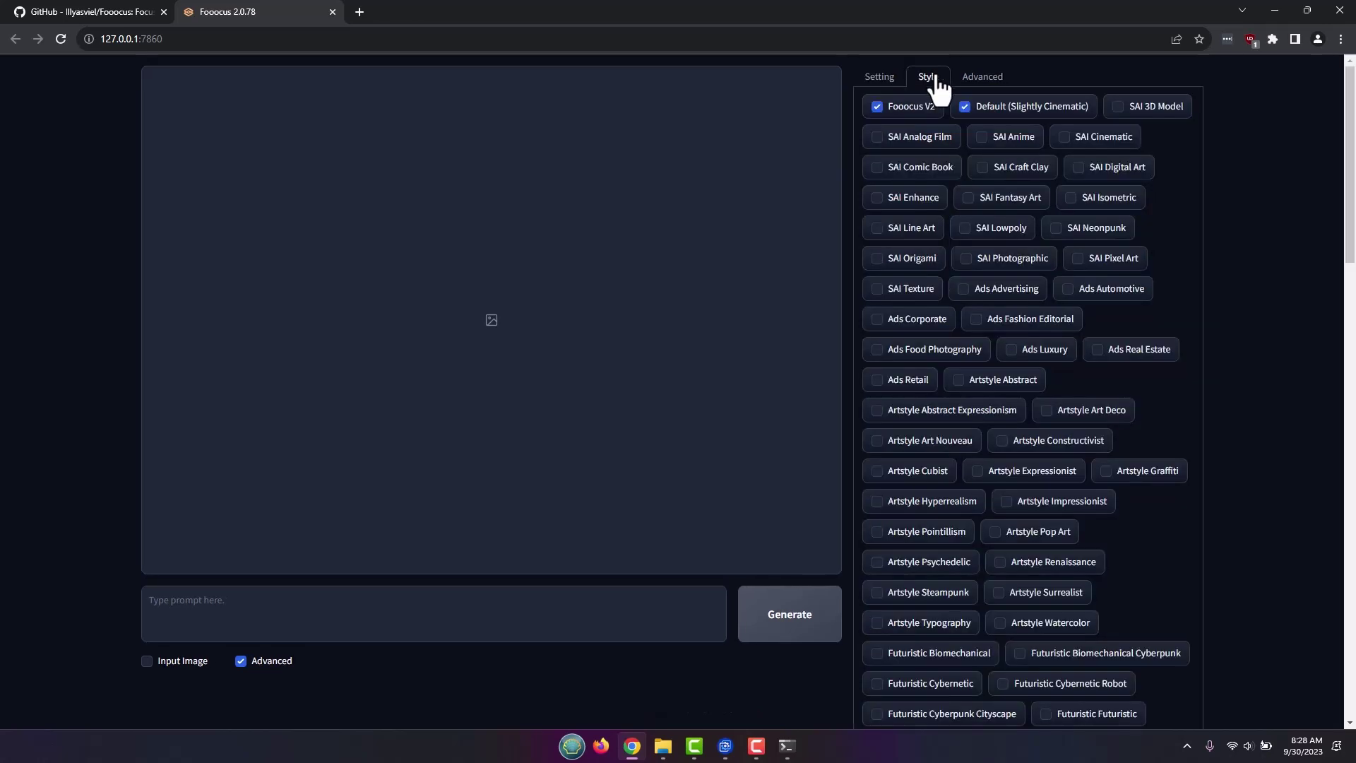
scroll(1081, 306, "down", 6)
left_click(996, 83)
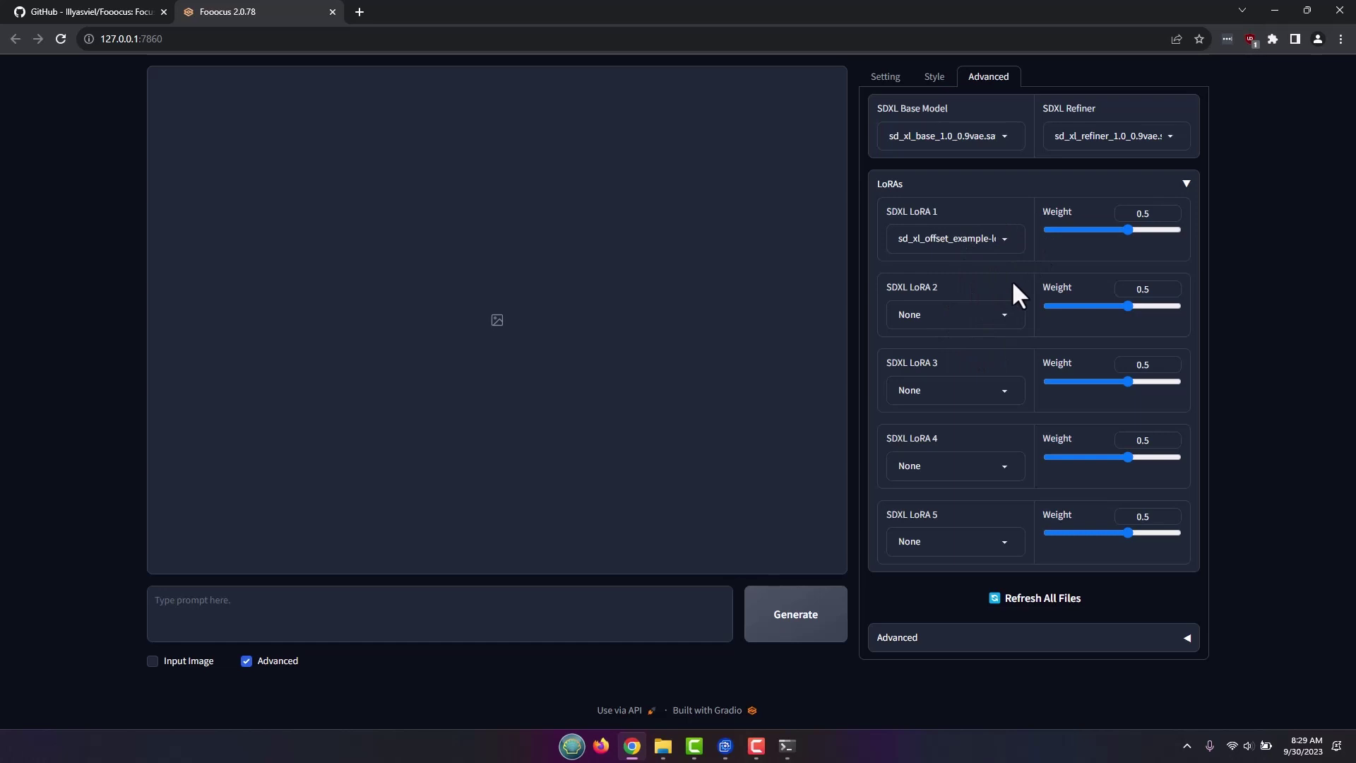
Turn on Input Image and compare the Upscale or Variation and Inpaint or Outpaint options.
left_click(936, 80)
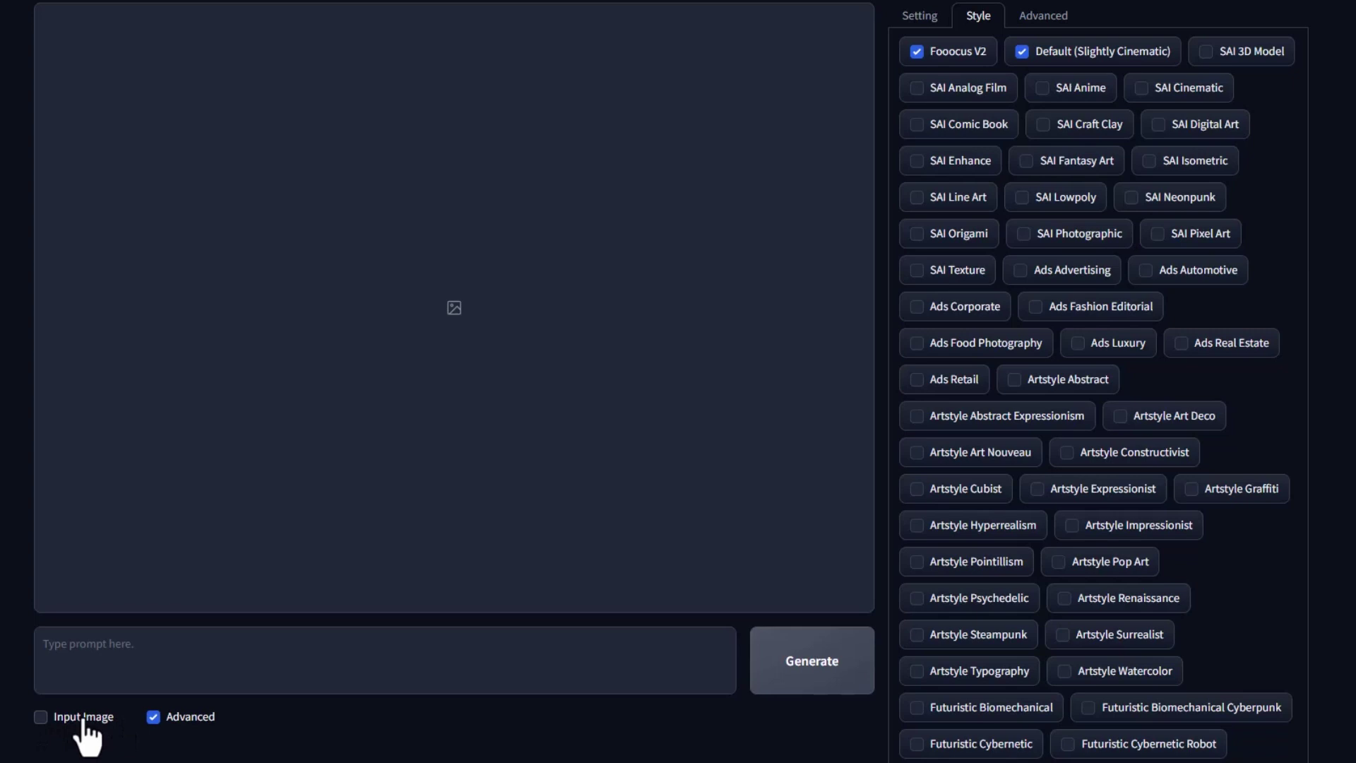
left_click(83, 717)
scroll(84, 721, "down", 6)
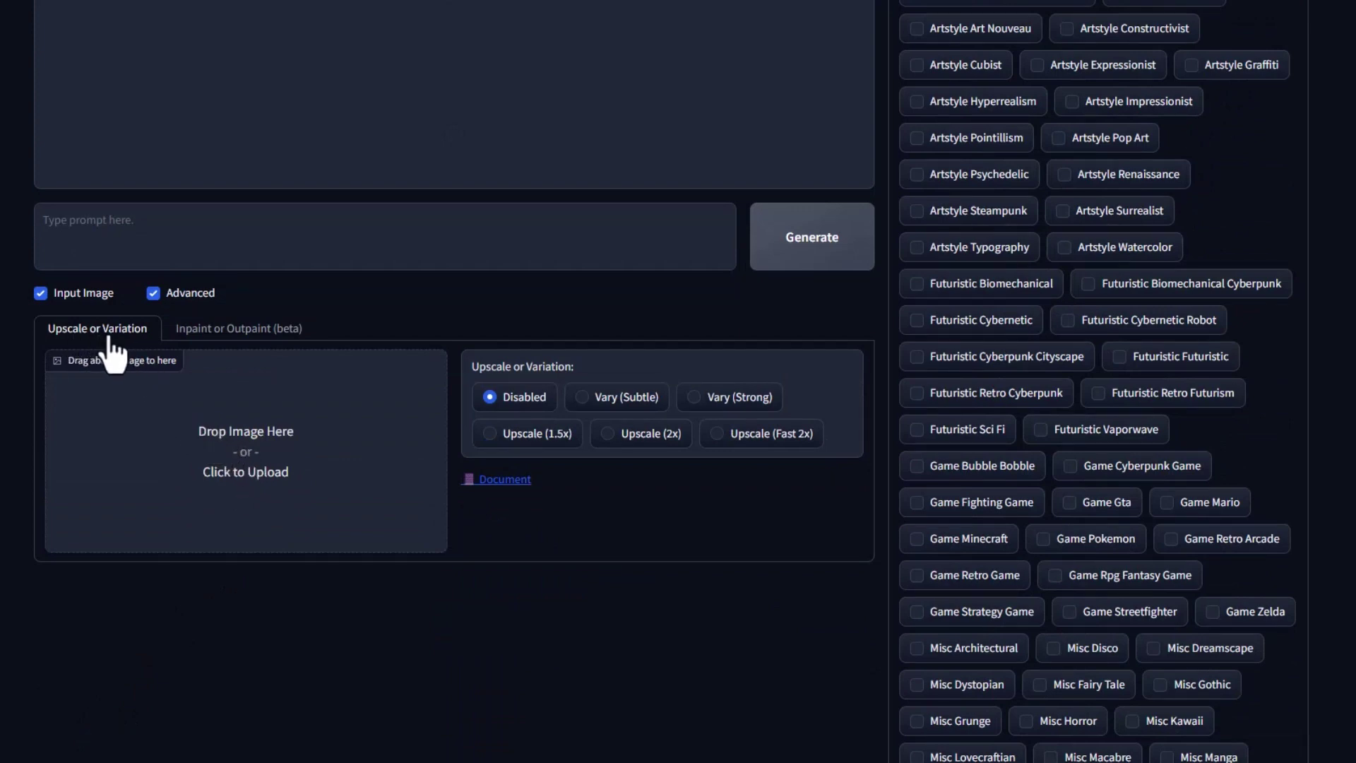
left_click(249, 338)
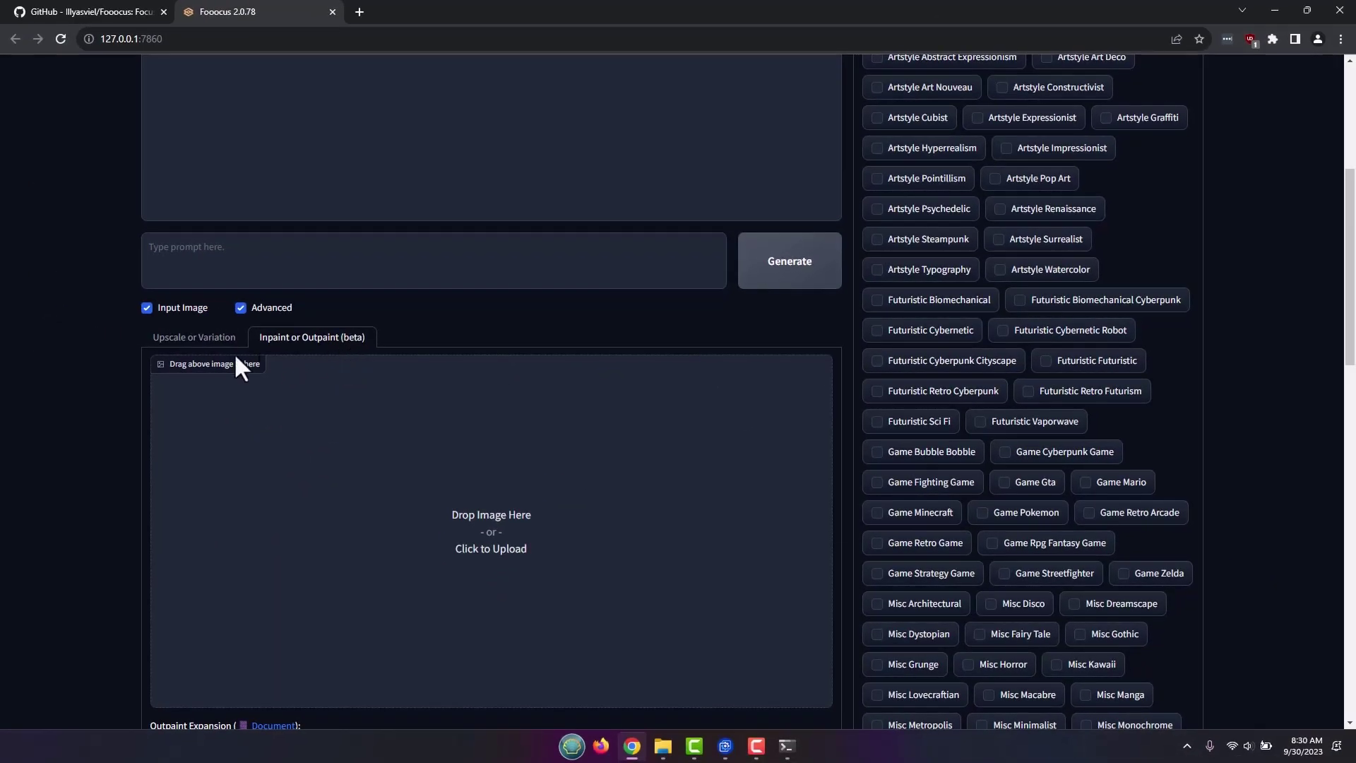
left_click(209, 344)
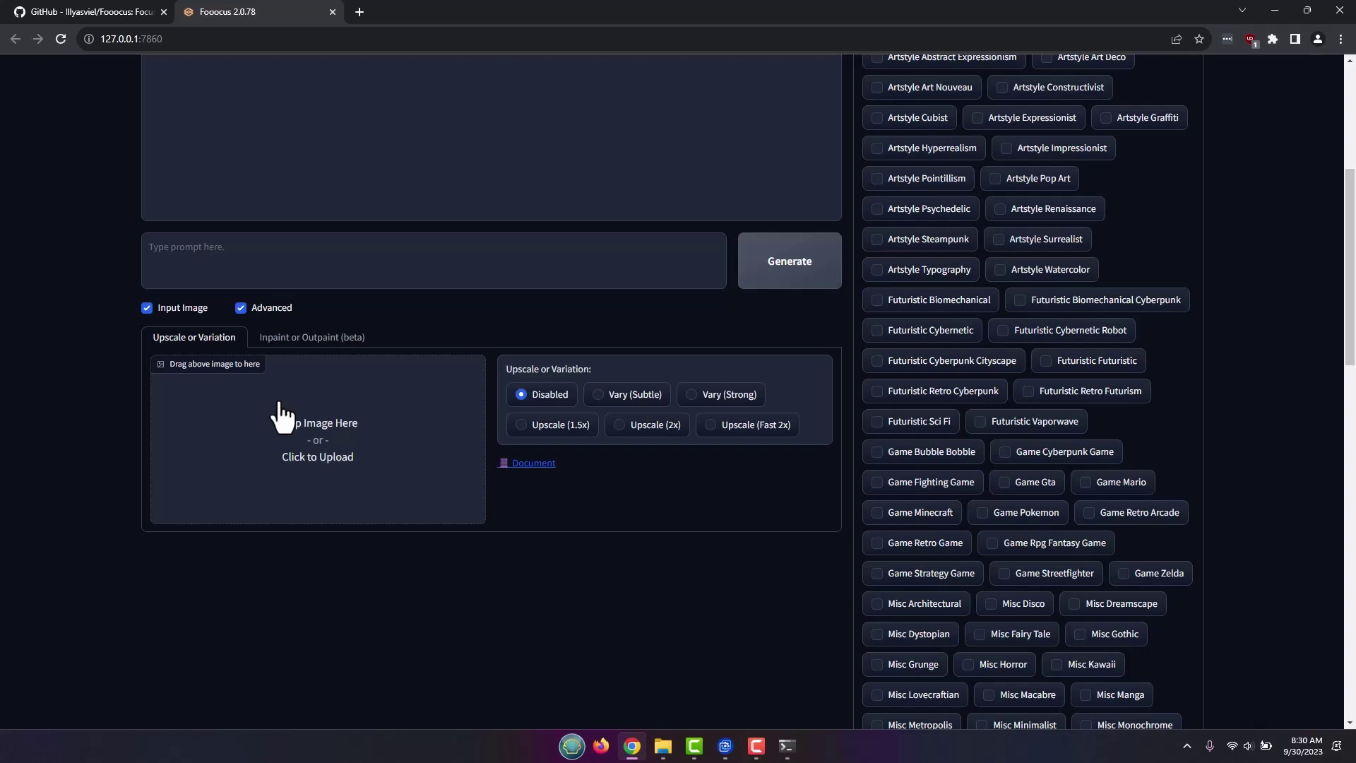
left_click(315, 344)
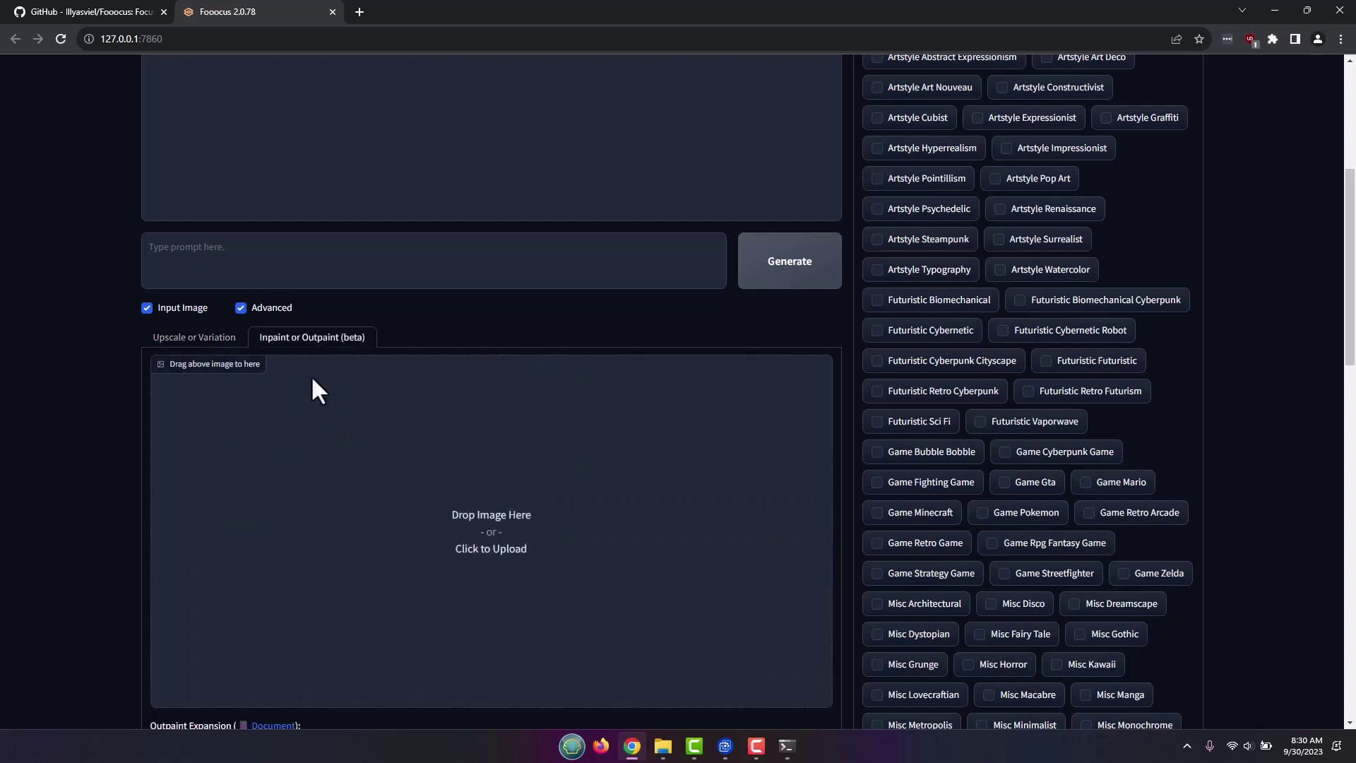
left_click(205, 339)
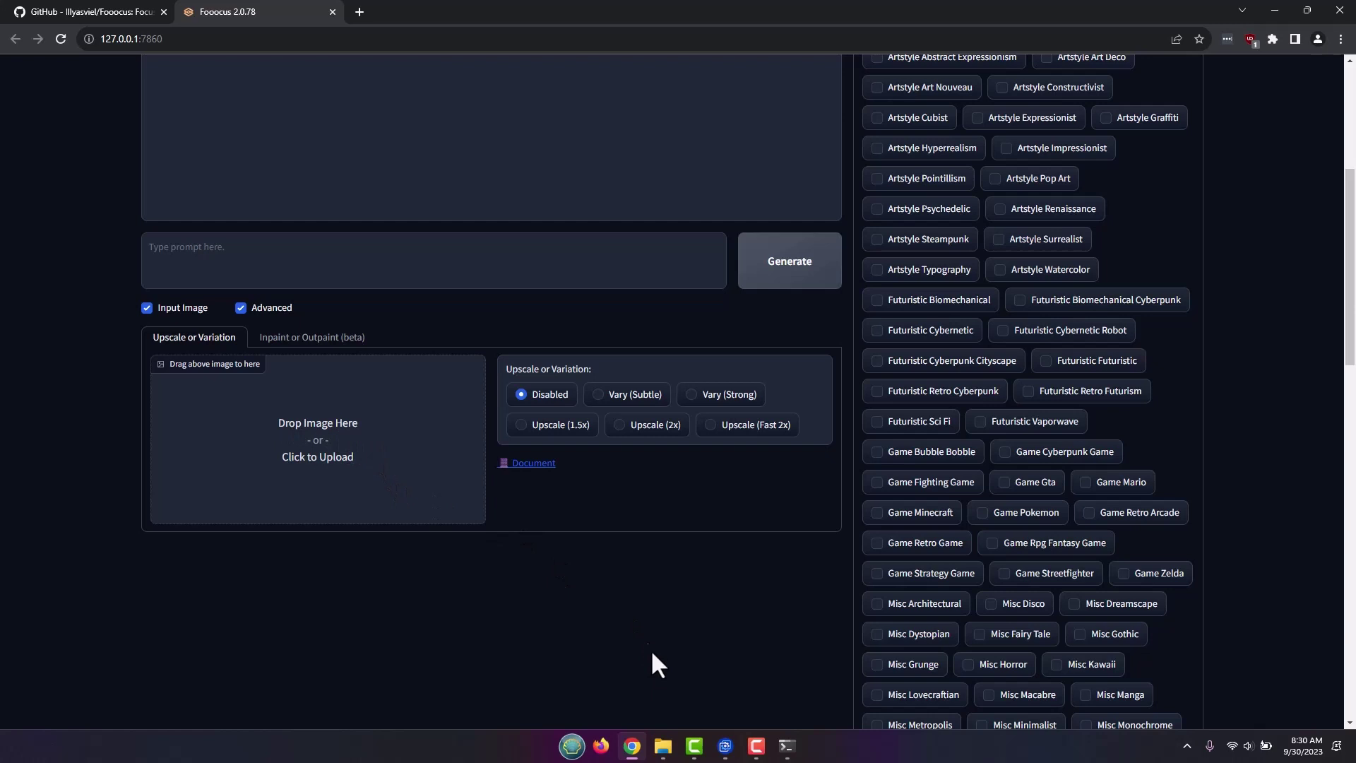
Drag Santa Grey Background.png from the Files window into the input image area.
left_click(666, 749)
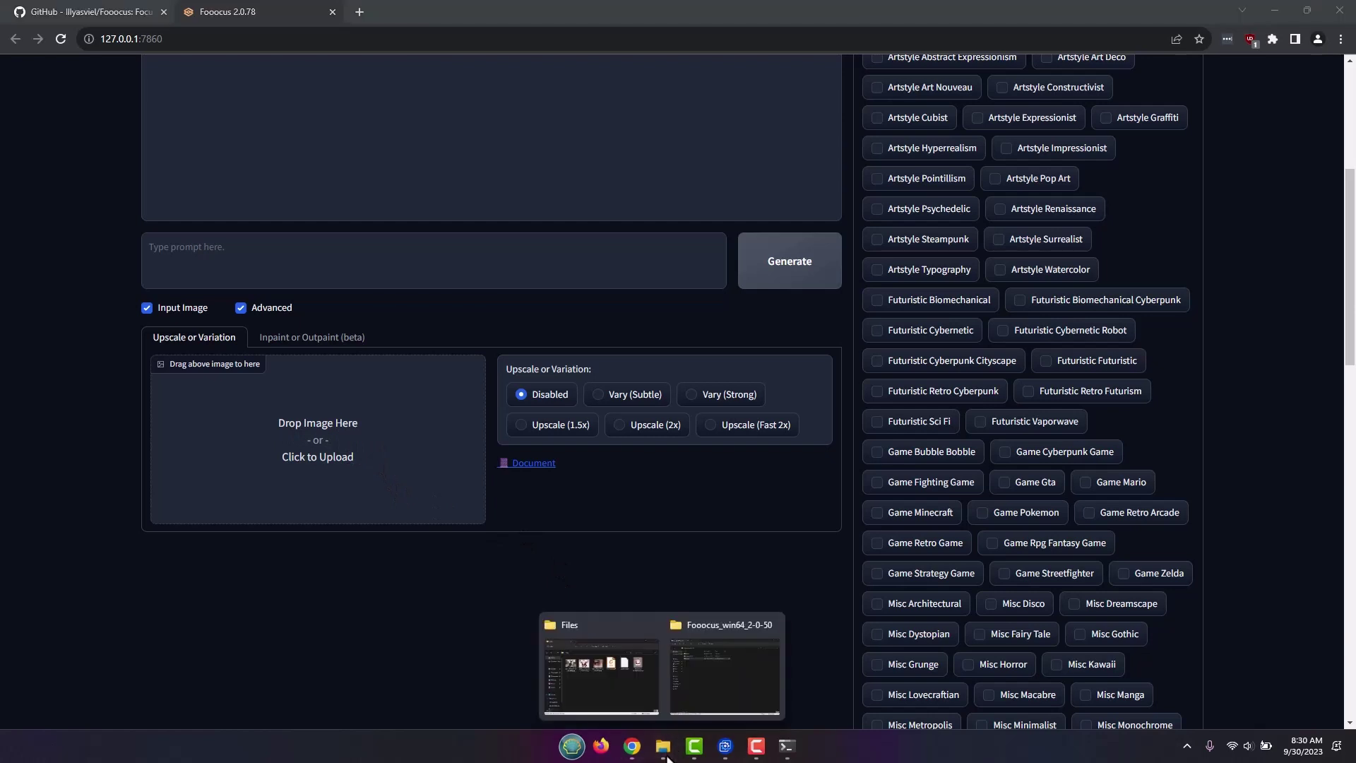
left_click(641, 690)
left_click_drag(744, 164, 984, 121)
left_click_drag(1122, 269, 325, 445)
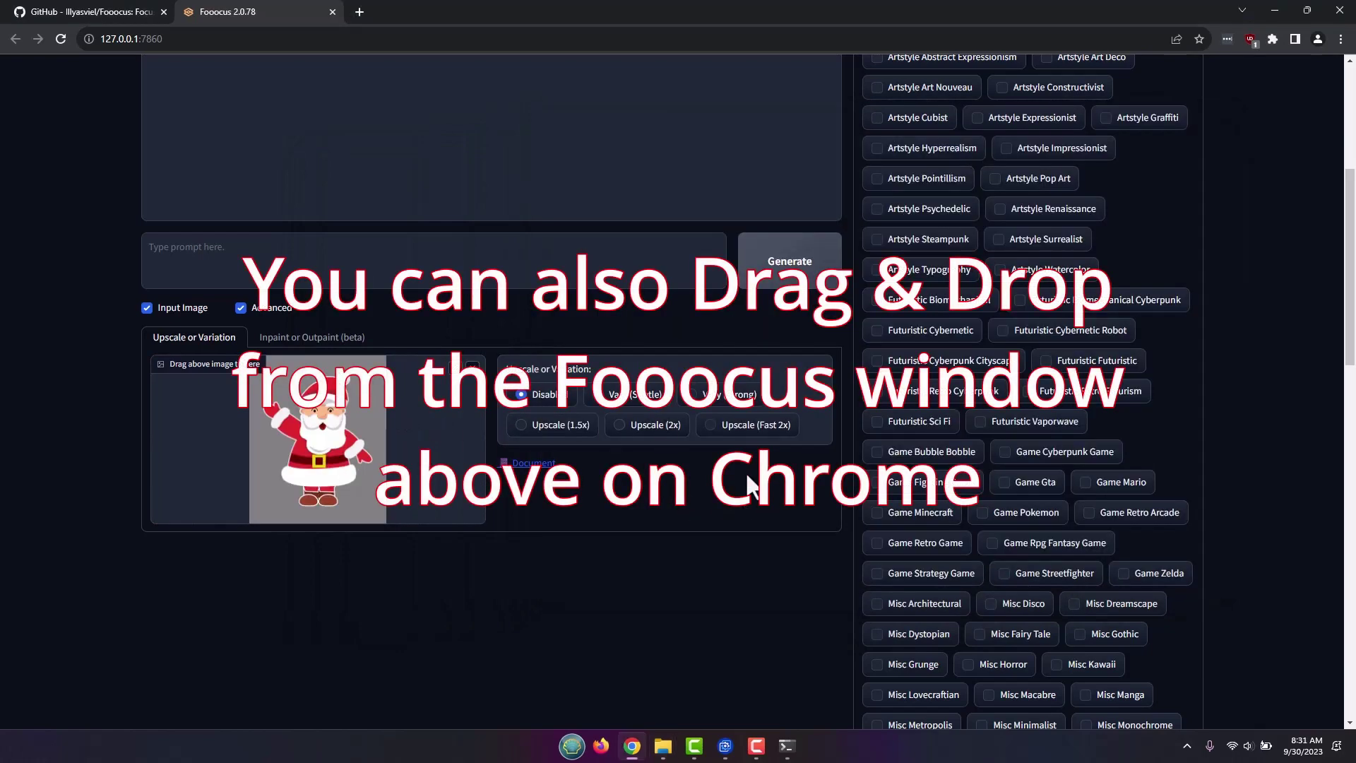
scroll(751, 487, "up", 2)
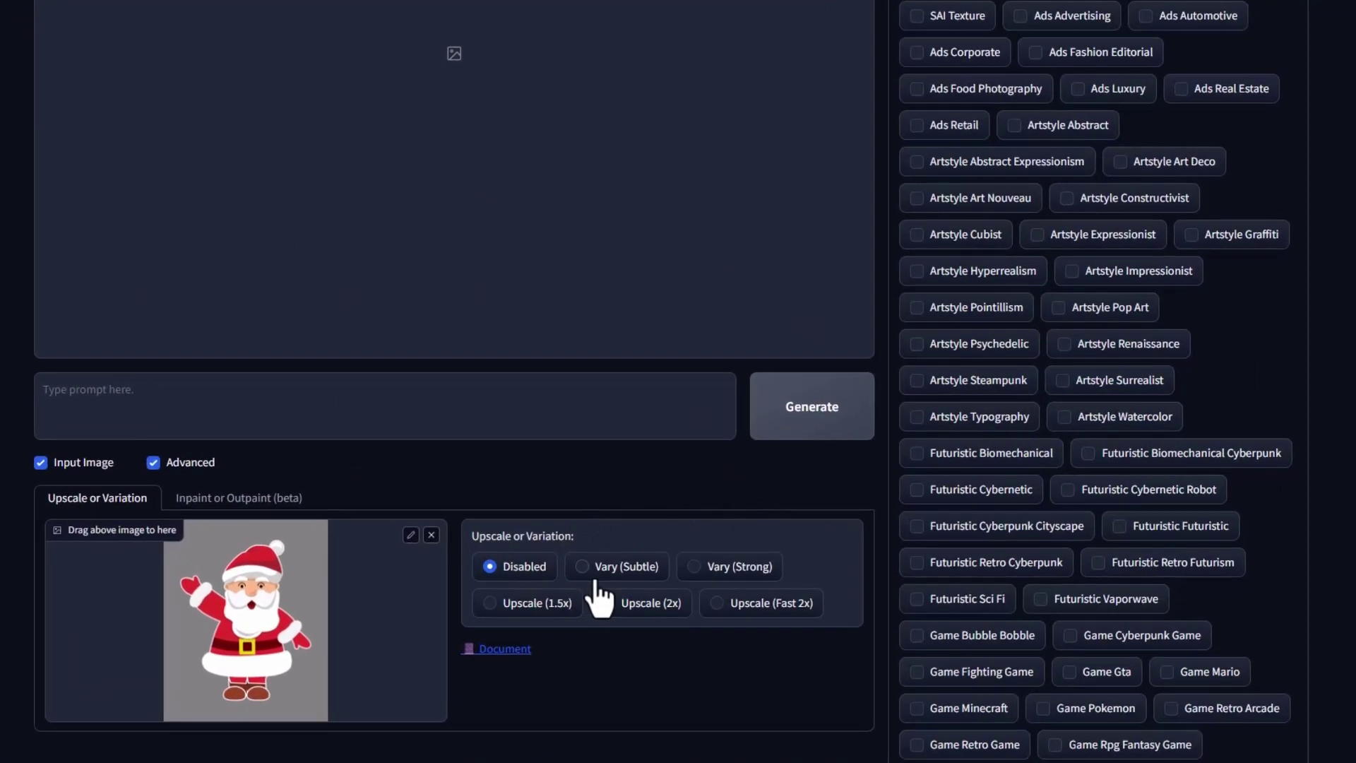
Set the input image's variation mode to Vary (Strong).
left_click(597, 578)
left_click(721, 576)
scroll(744, 634, "up", 2)
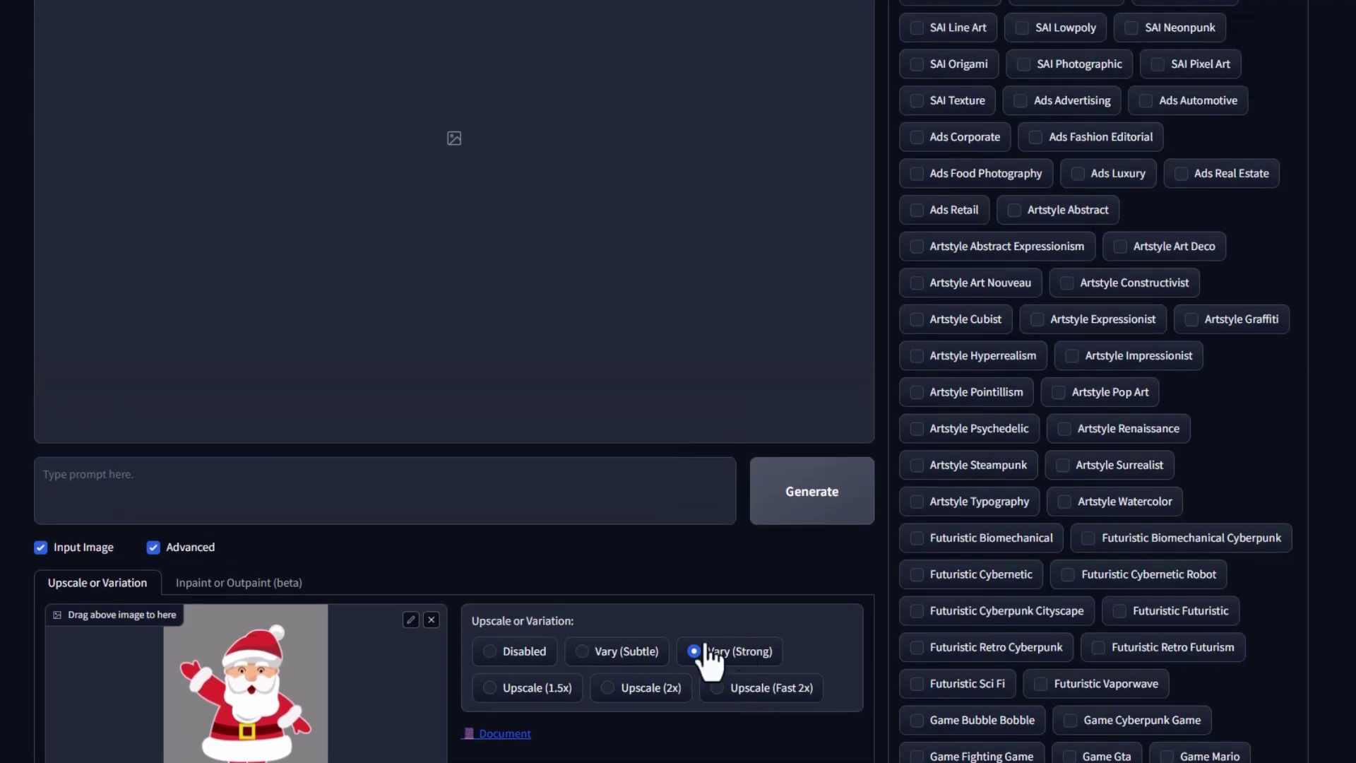
scroll(684, 647, "down", 2)
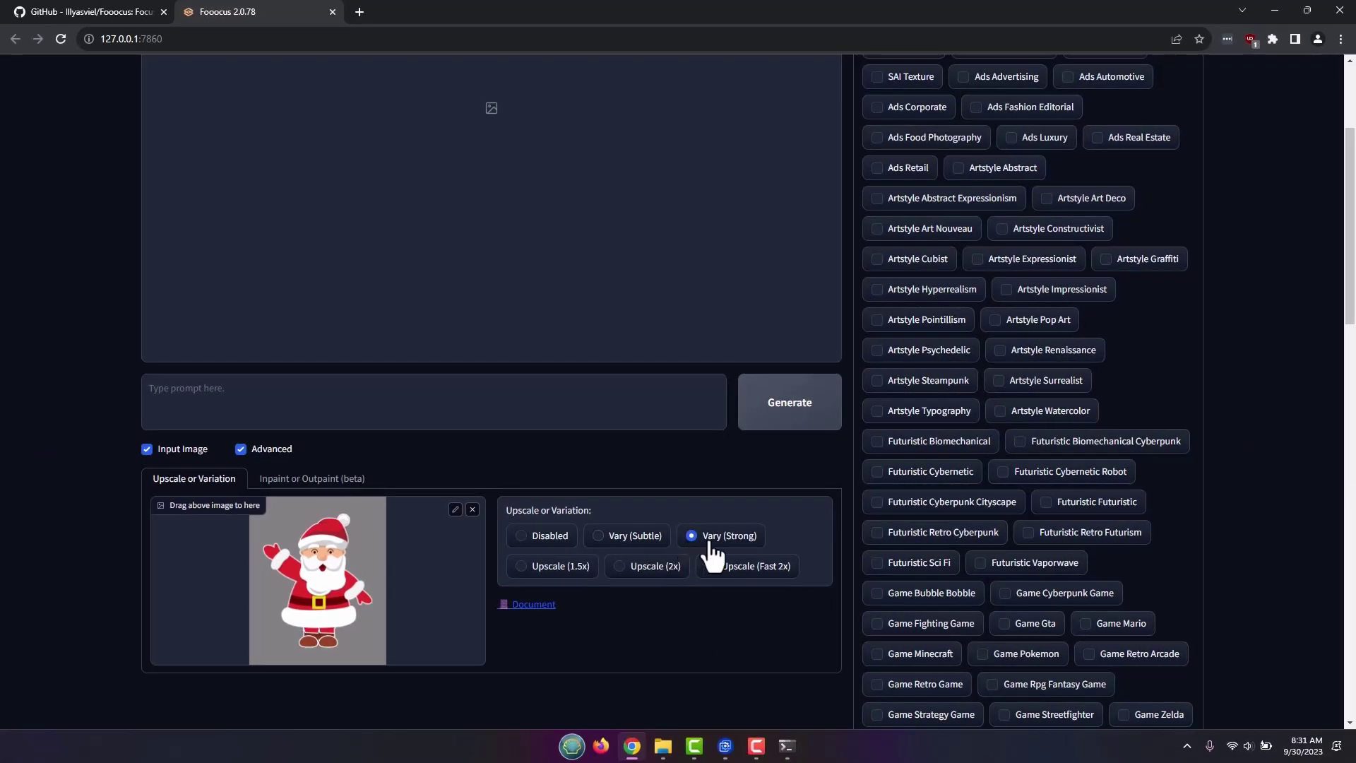
Swap the Default (Slightly Cinematic) style for Misc Horror and enter 'zombie' as the prompt.
scroll(712, 542, "up", 3)
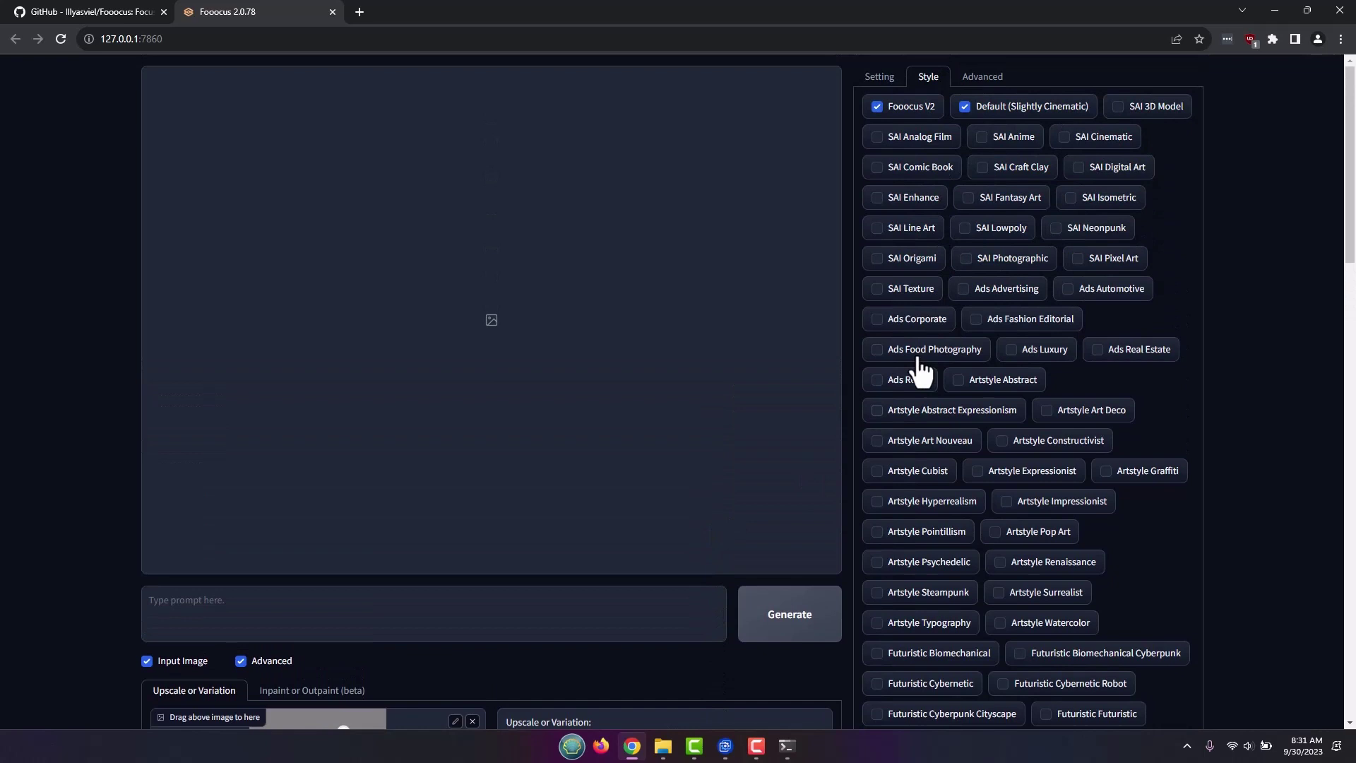
left_click(963, 108)
scroll(1194, 318, "down", 9)
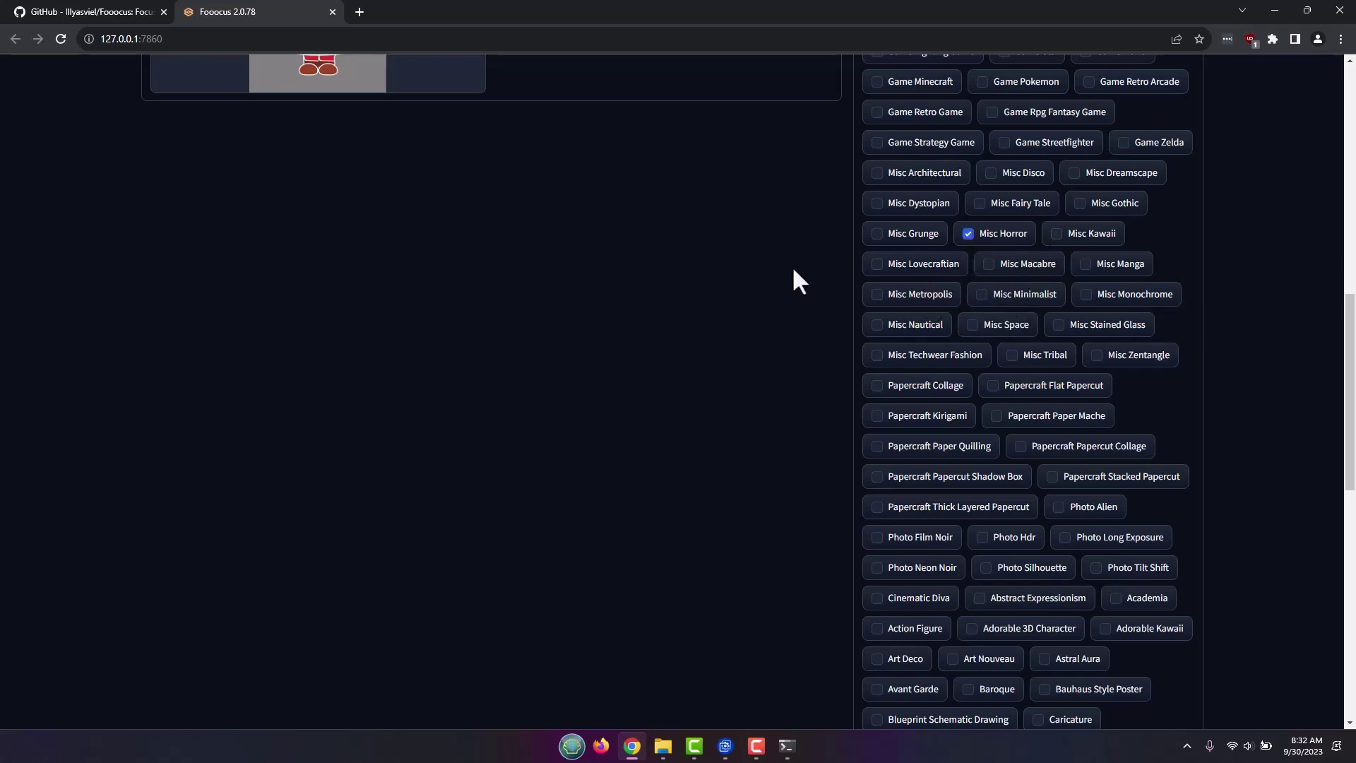
scroll(787, 272, "up", 10)
scroll(756, 311, "up", 1)
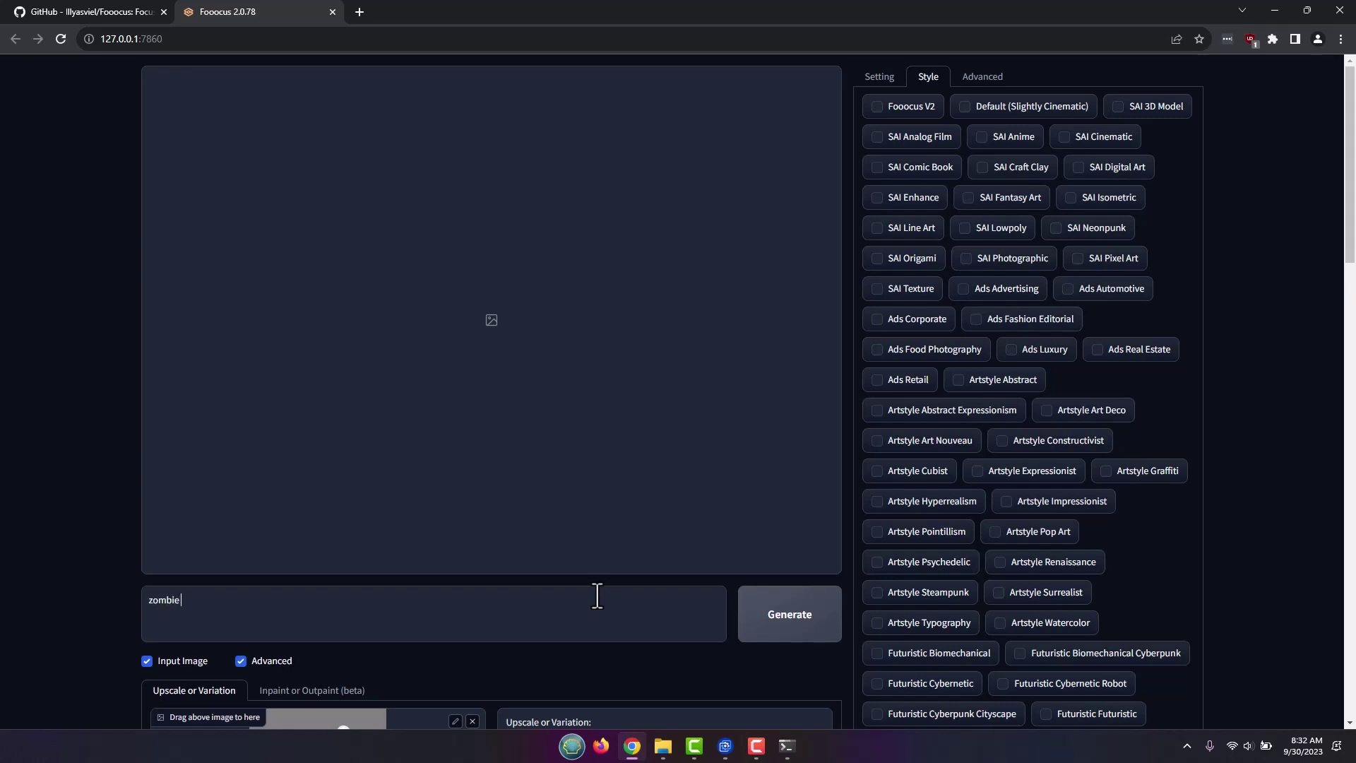
Generate two images from the 'zombie santa' prompt using the Santa input.
left_click(796, 632)
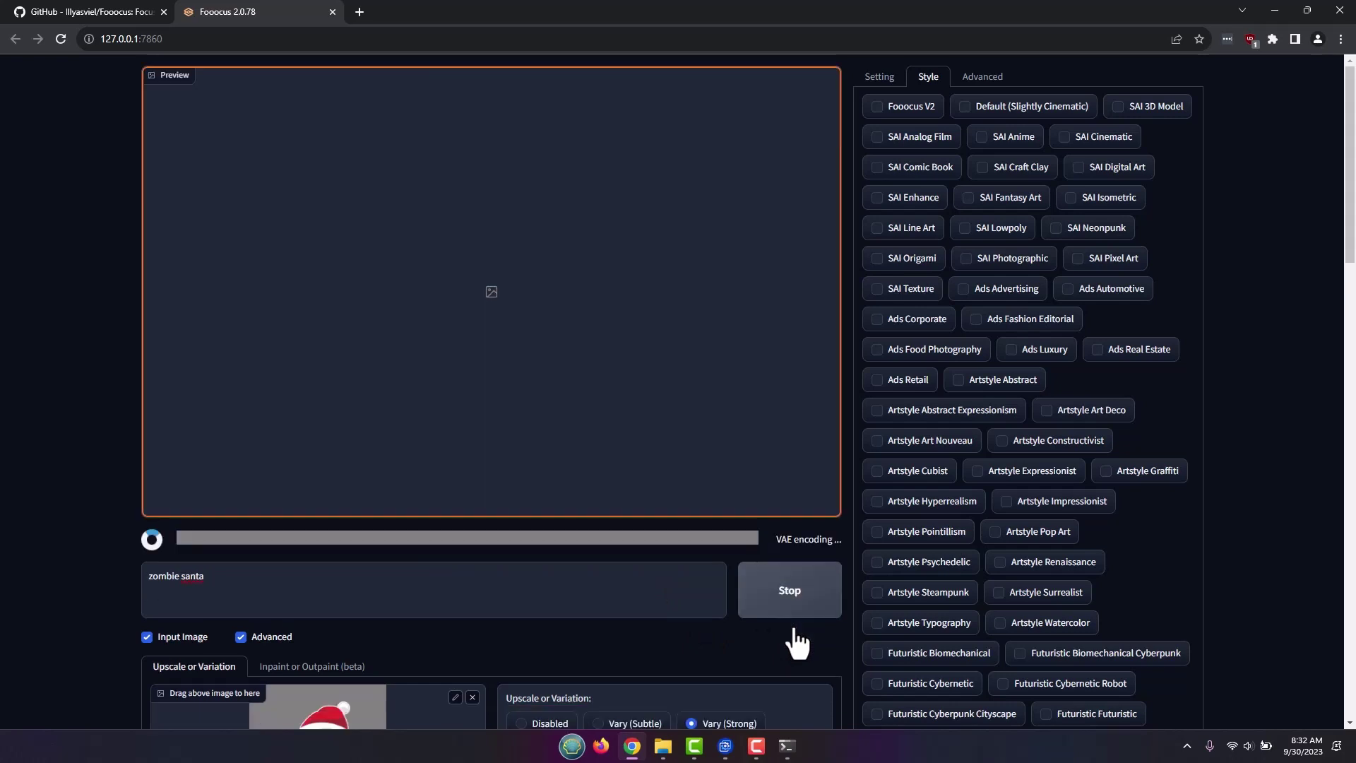
left_click(883, 79)
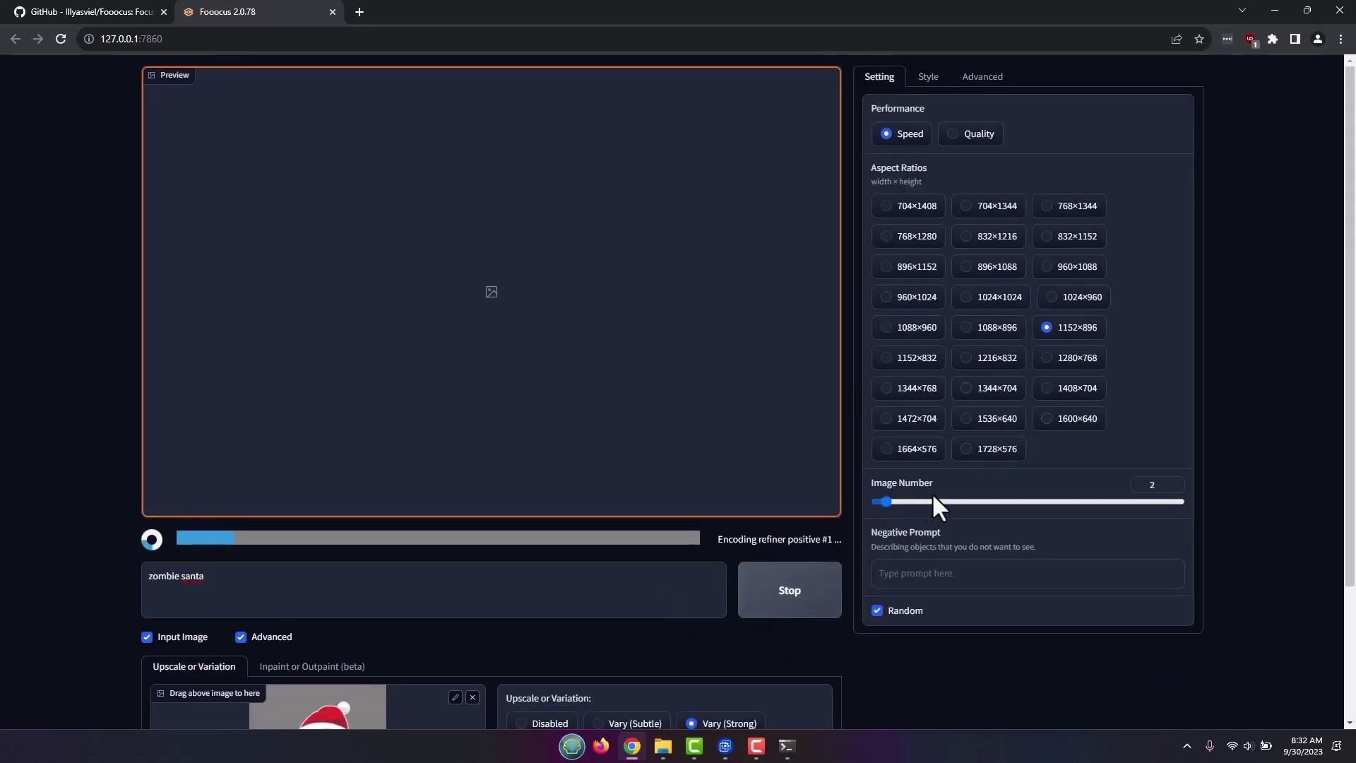
left_click(929, 77)
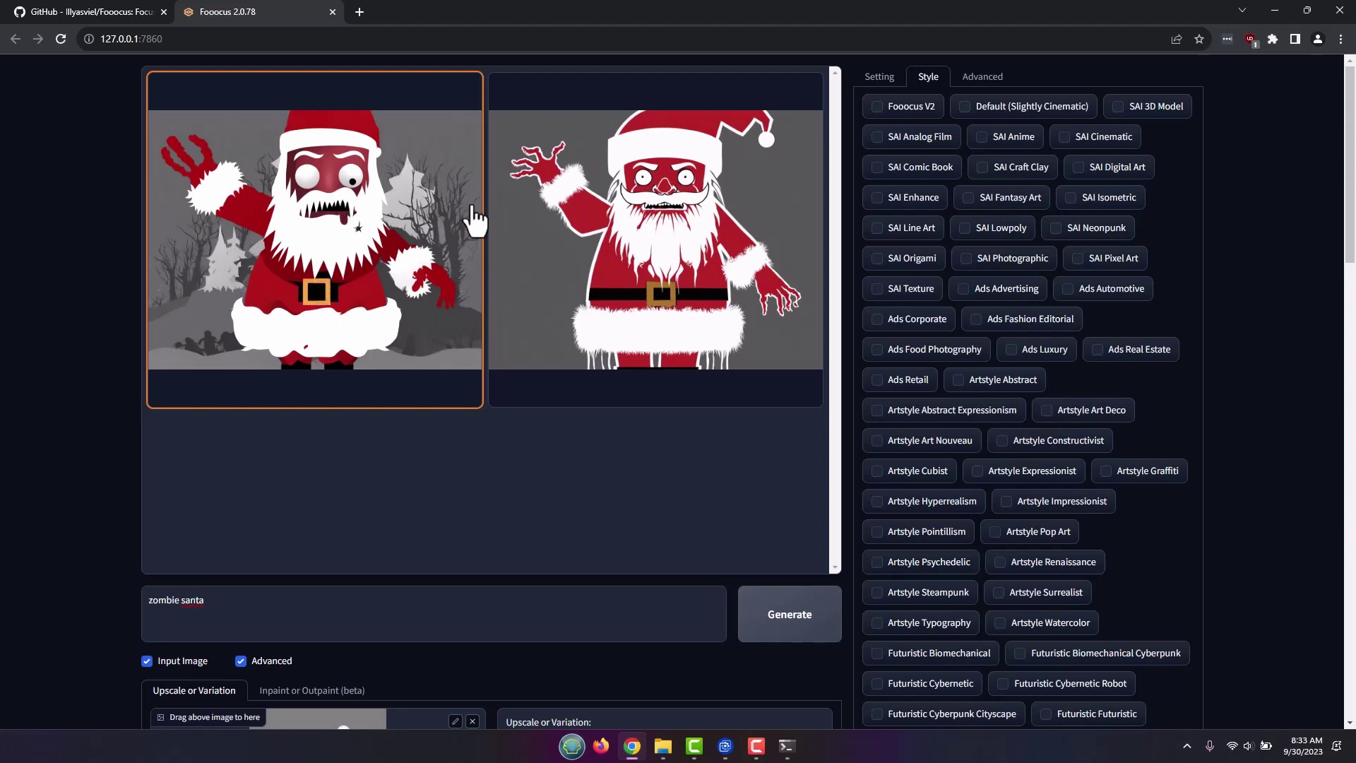
Choose the 1024×1024 aspect ratio in the generation settings.
scroll(485, 560, "down", 3)
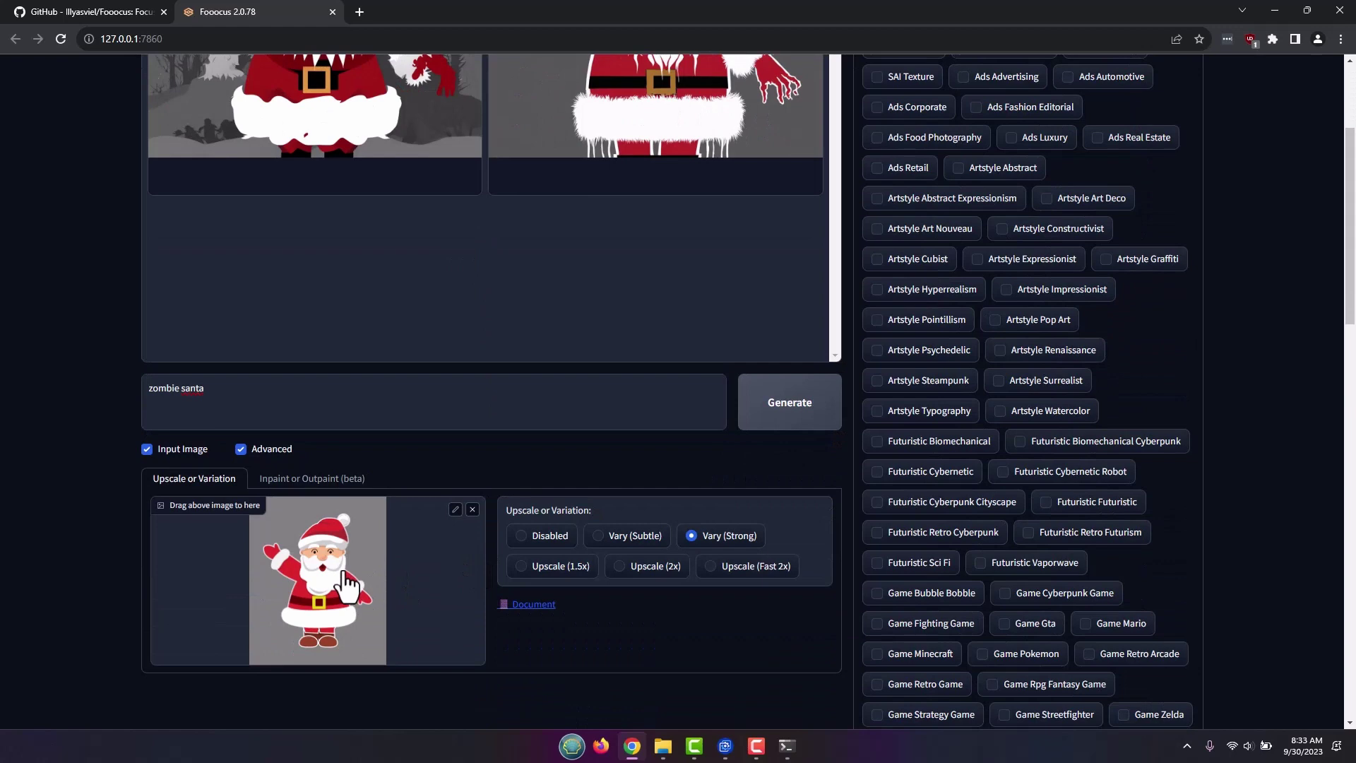
scroll(346, 585, "up", 3)
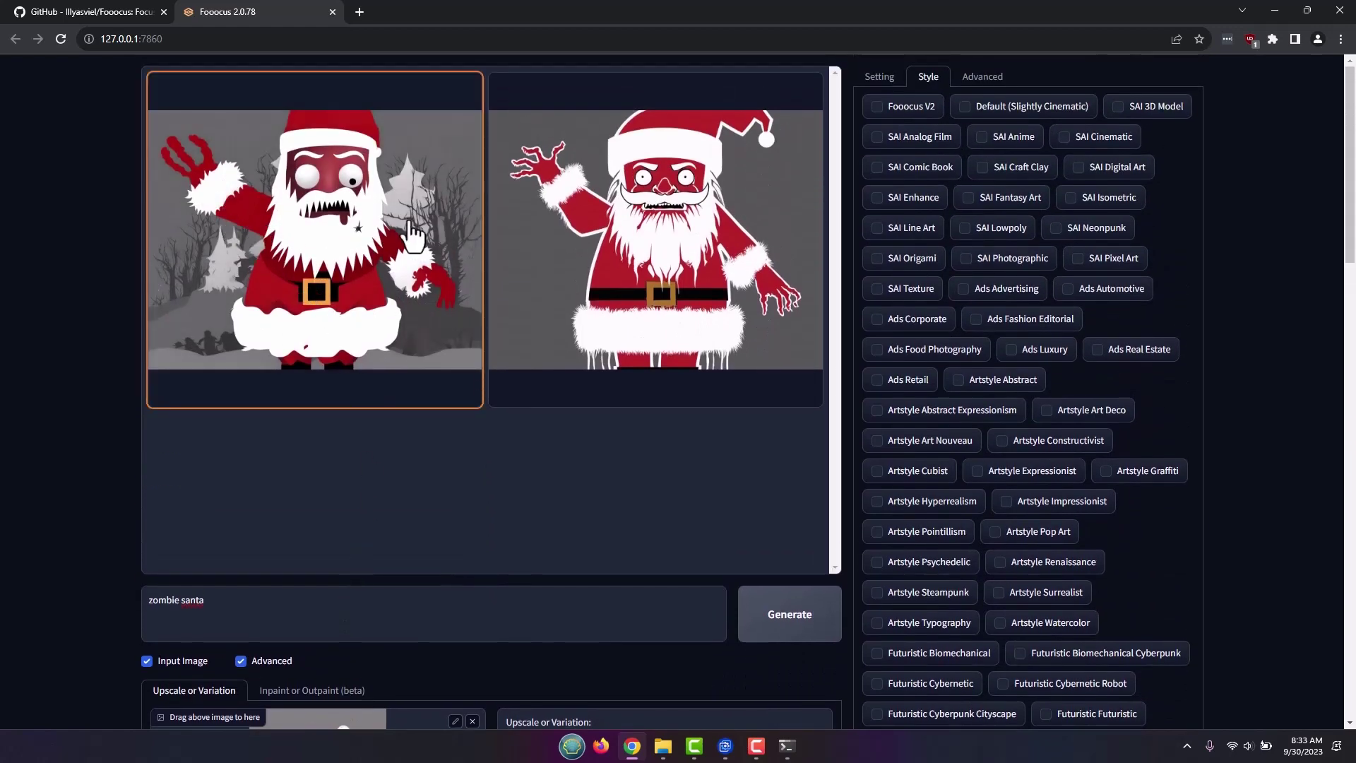
scroll(393, 395, "down", 2)
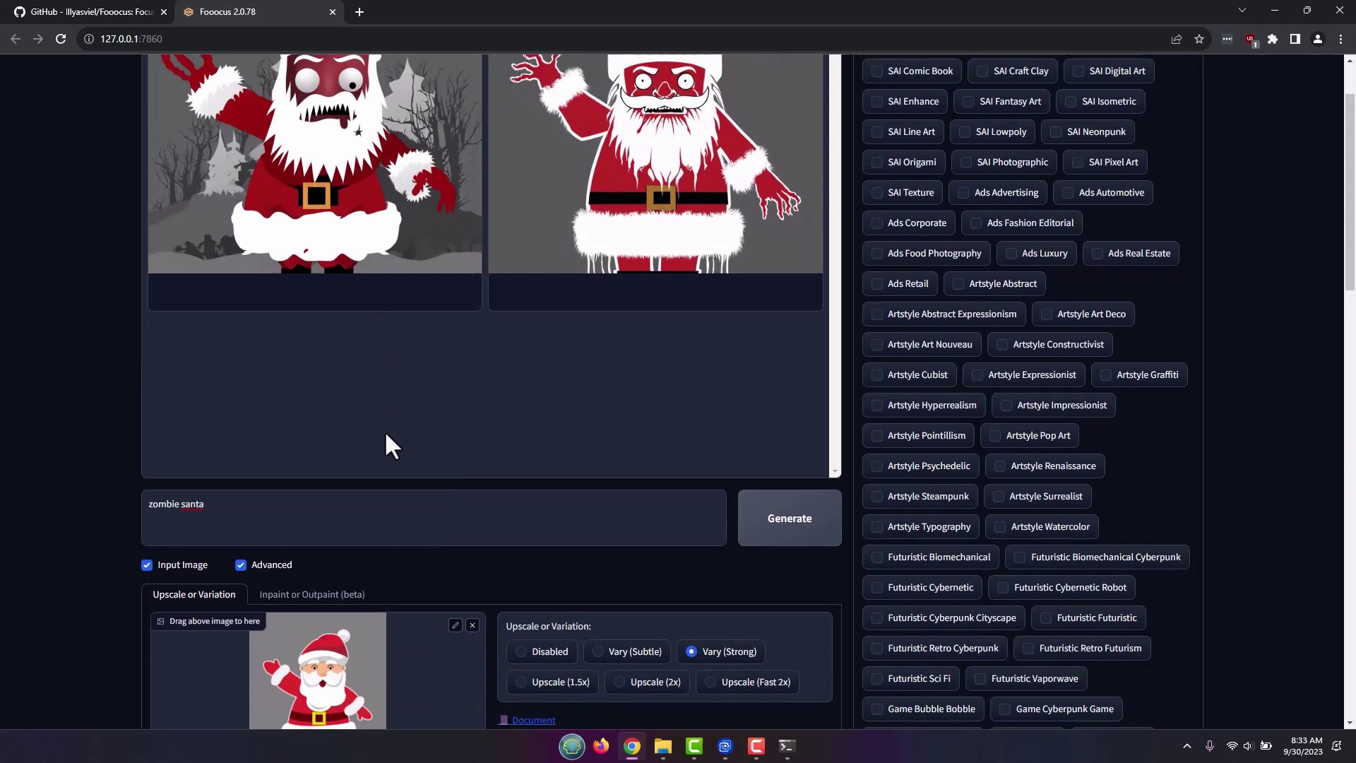
scroll(381, 495, "down", 1)
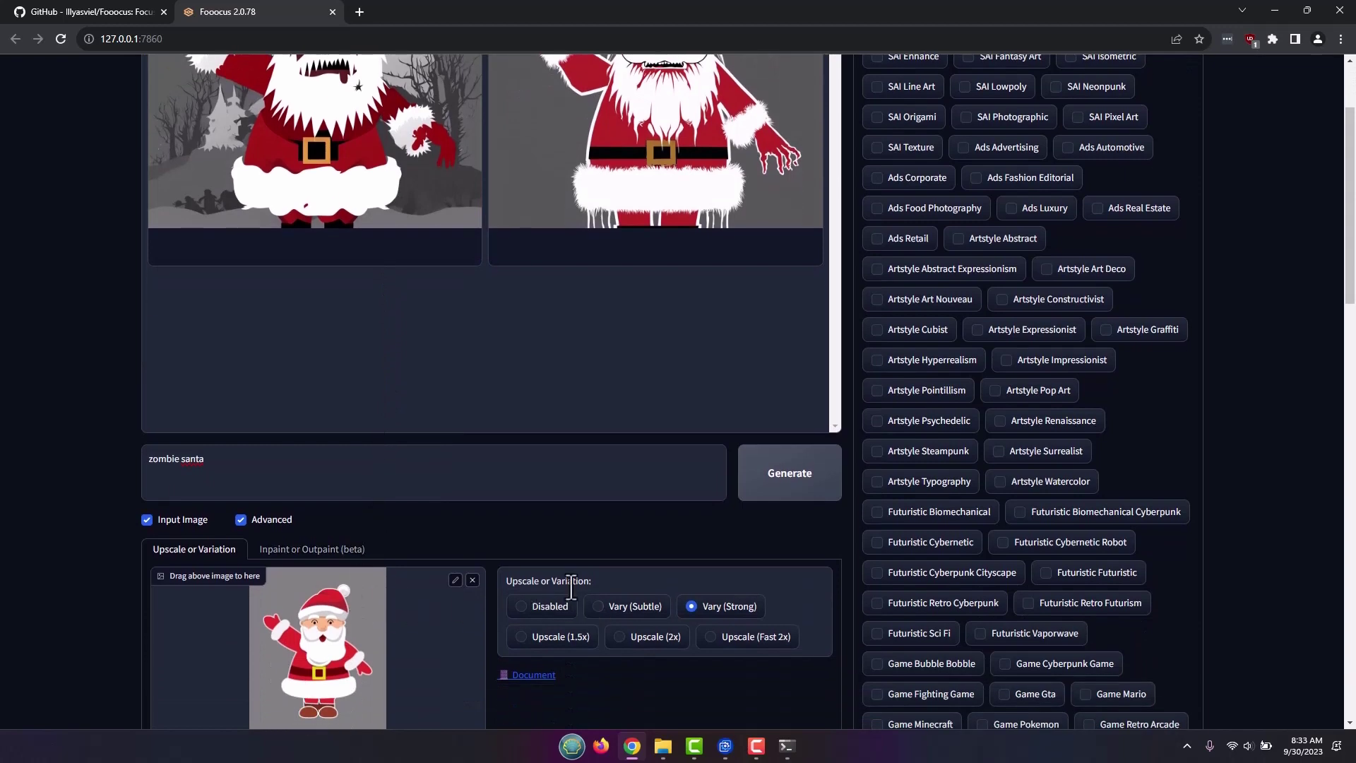
scroll(566, 589, "up", 2)
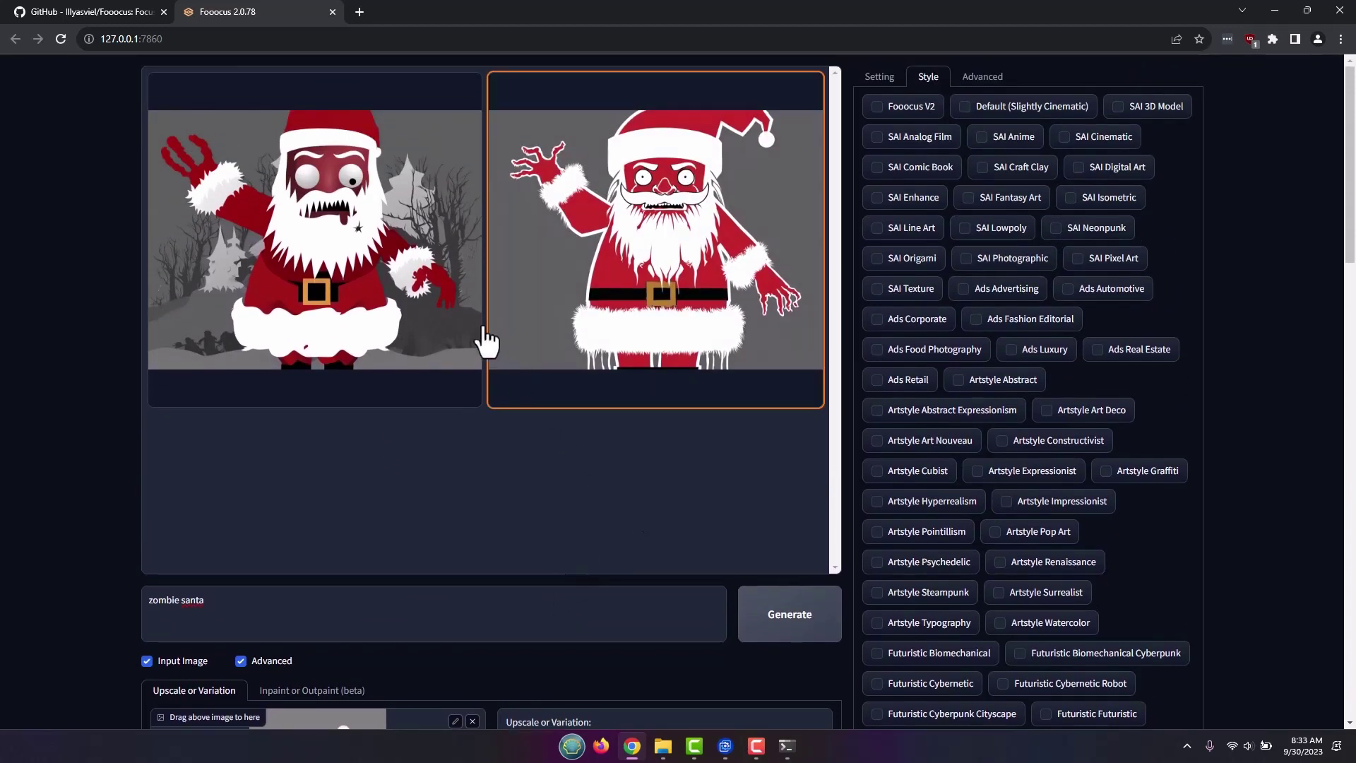
left_click(879, 80)
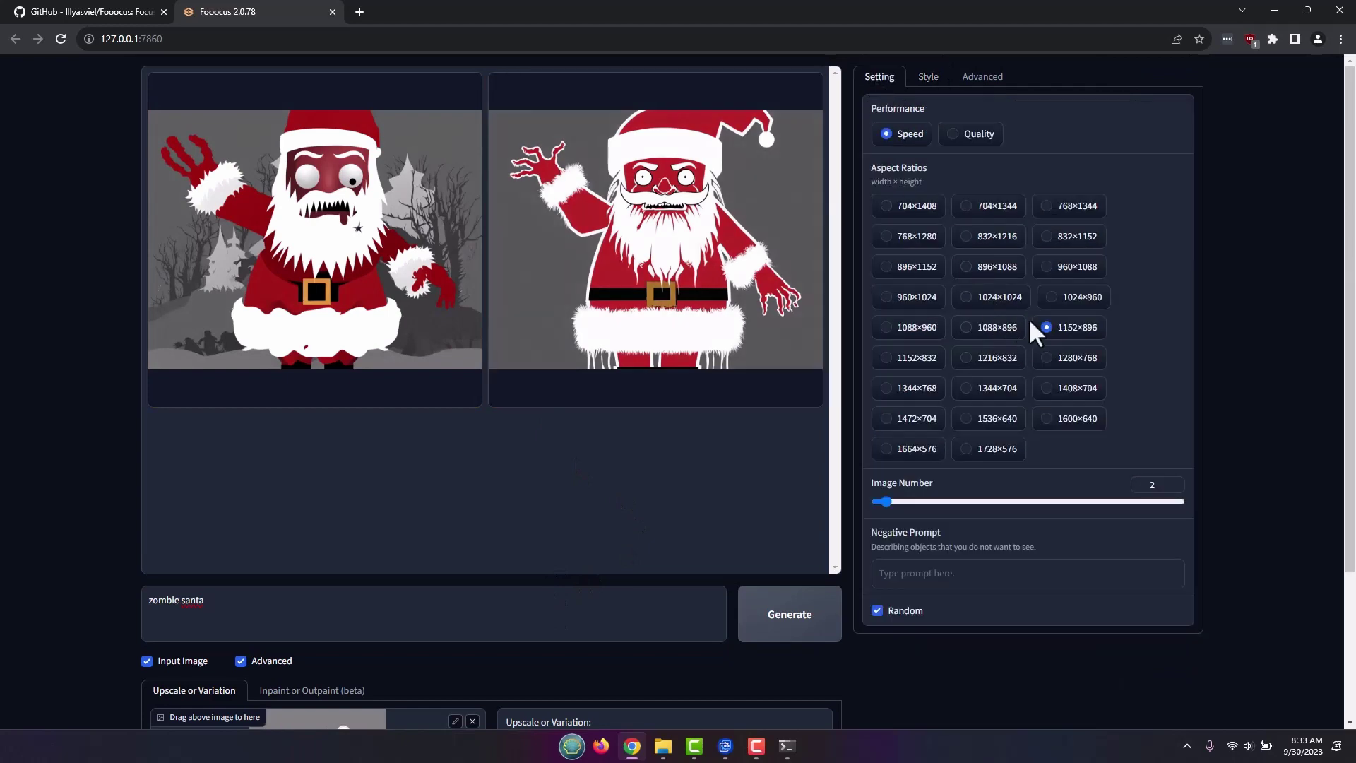
left_click(965, 296)
Generate two new 1024×1024 zombie santa variations and review the results.
left_click(785, 626)
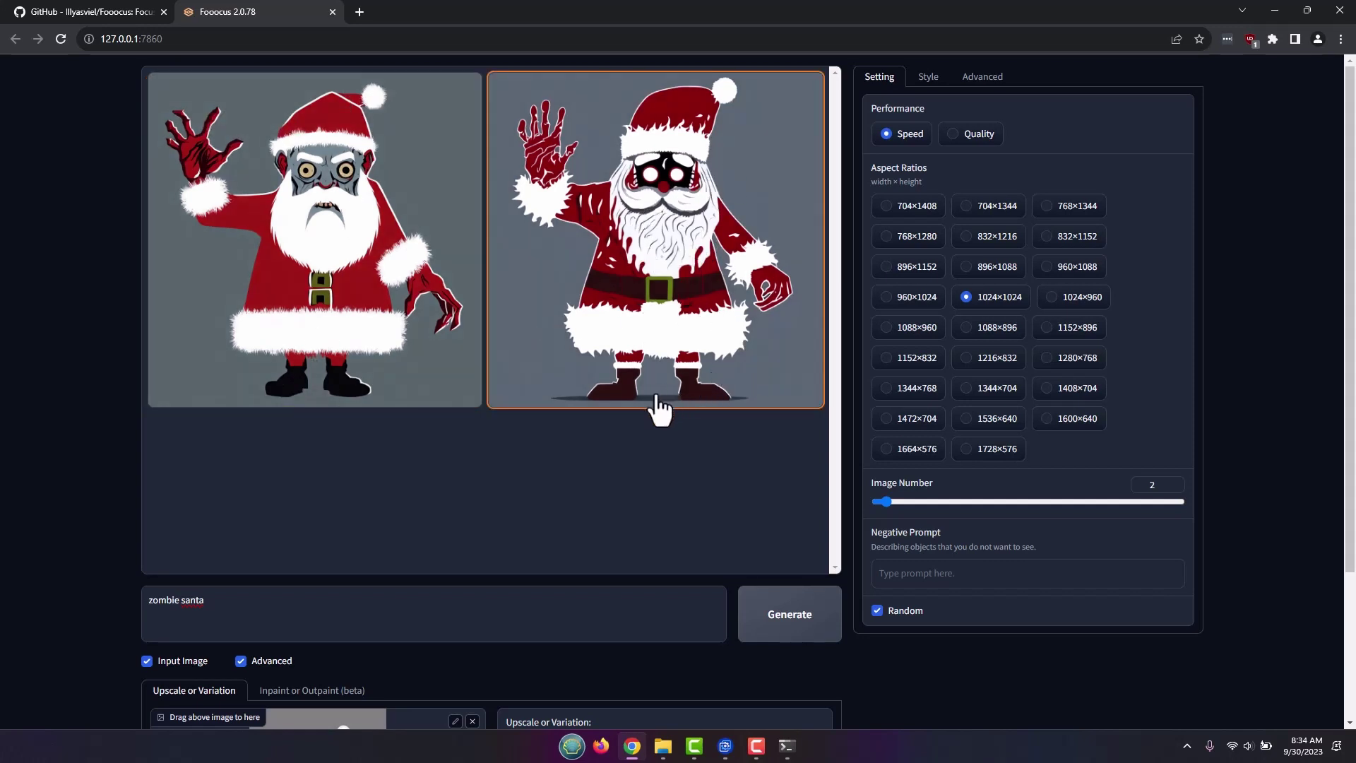
scroll(495, 480, "down", 3)
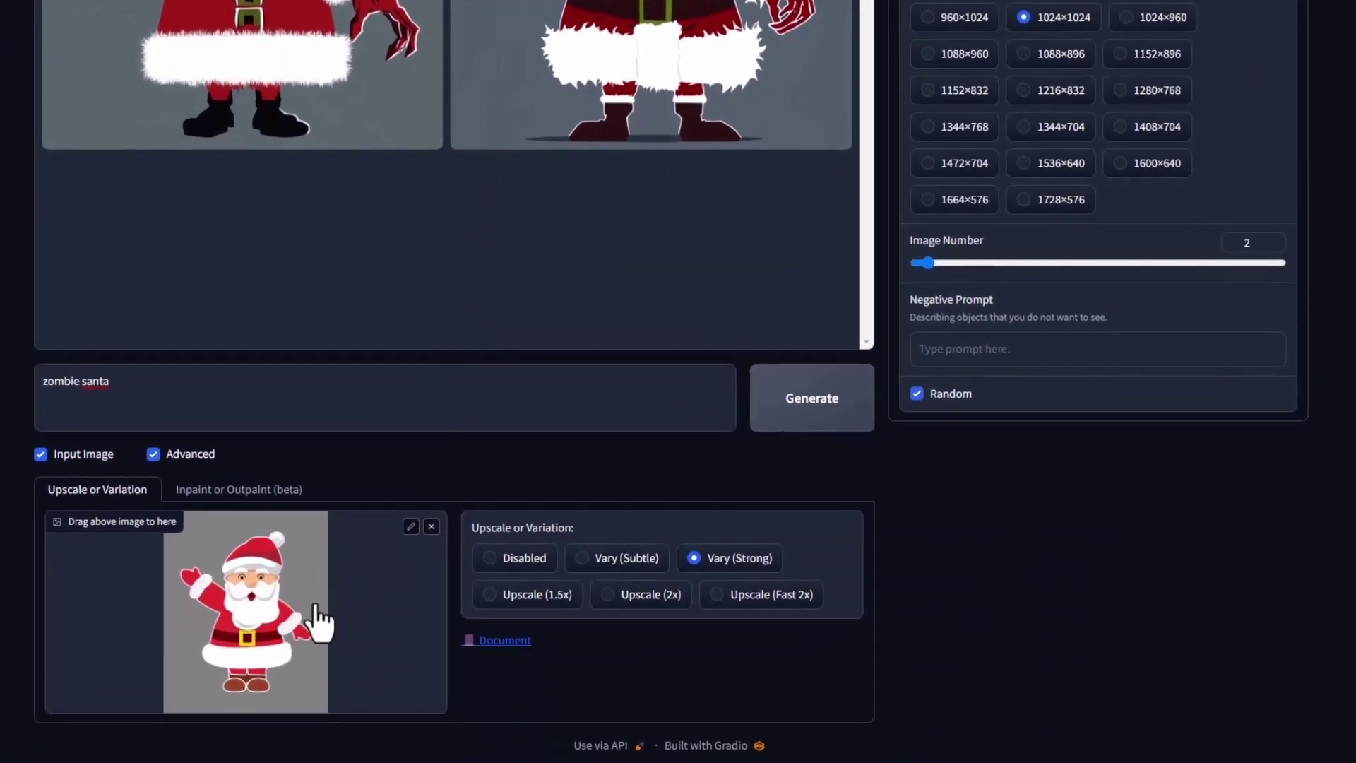
scroll(315, 621, "up", 3)
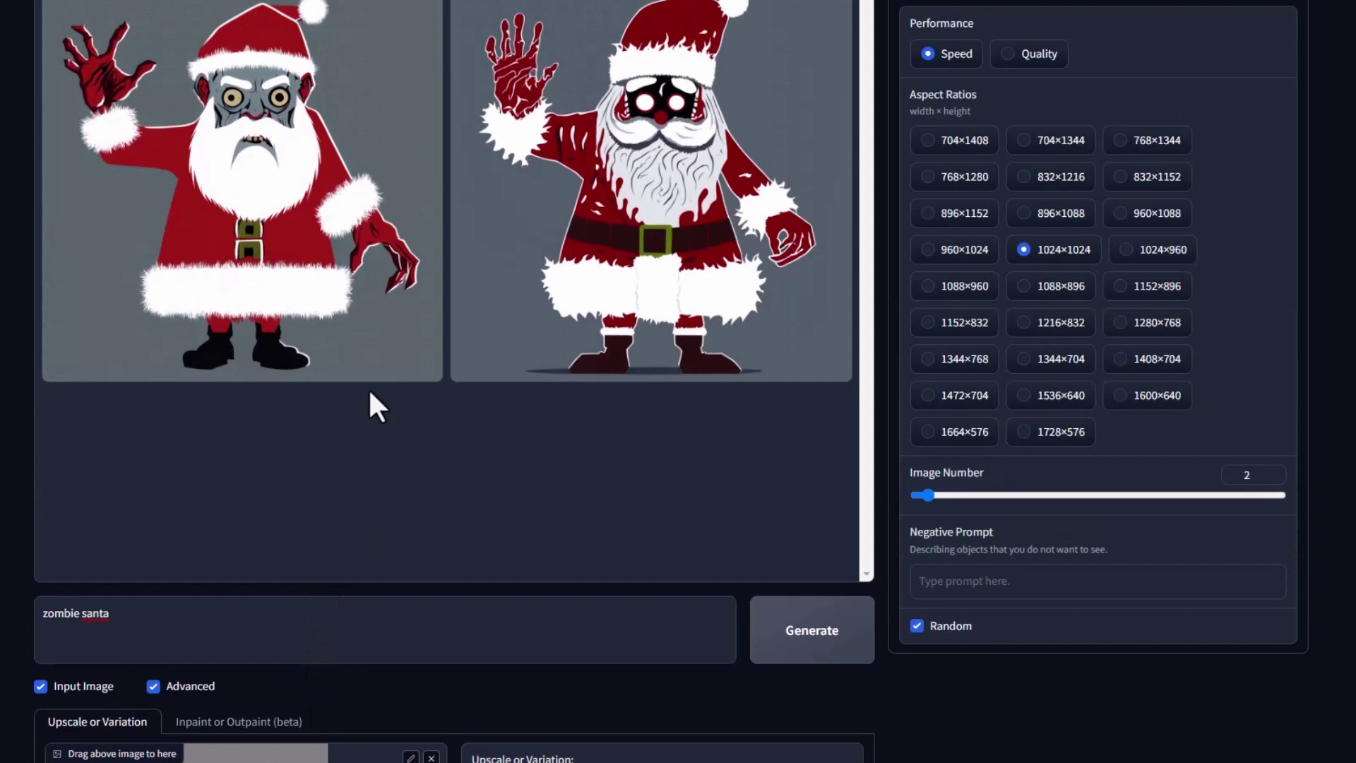
scroll(417, 432, "down", 3)
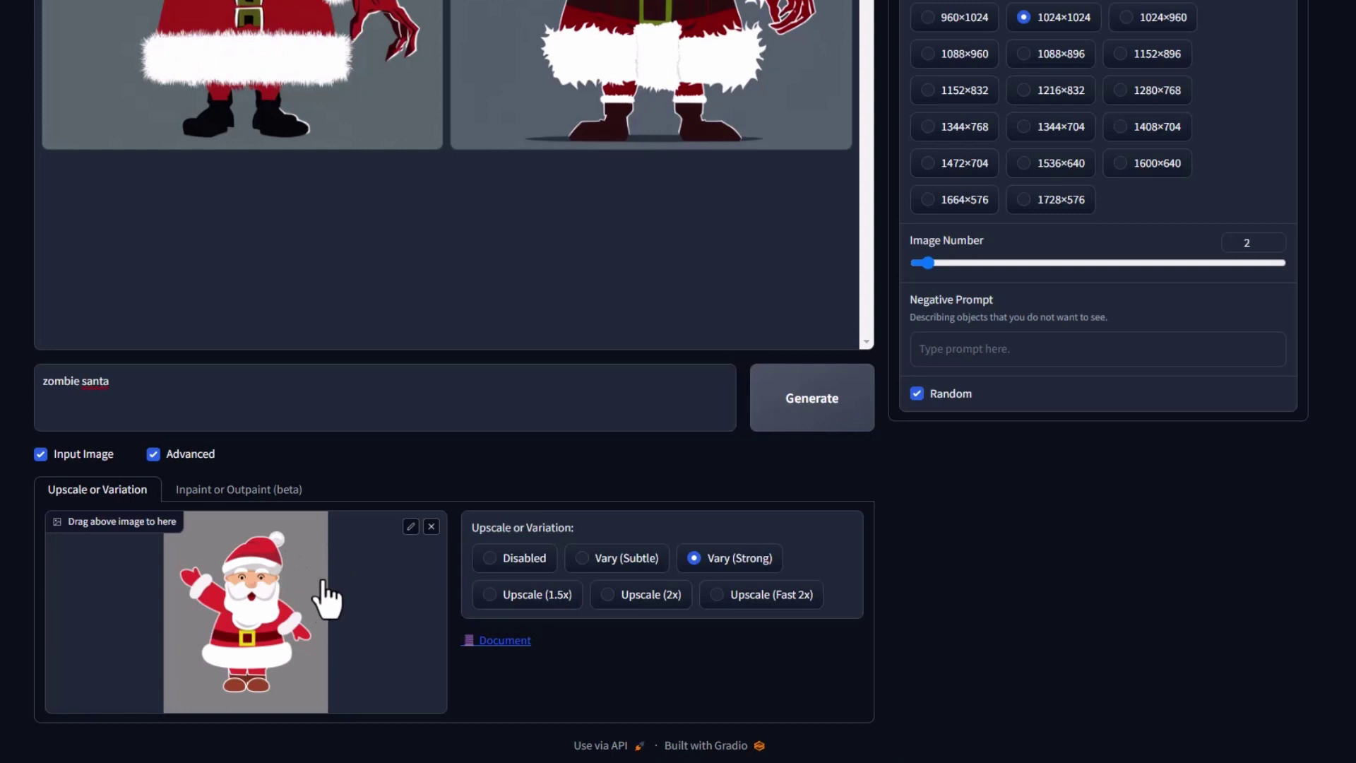
Remove the Santa picture and drop the chihuahua PNG from the Files folder in its place.
left_click(431, 528)
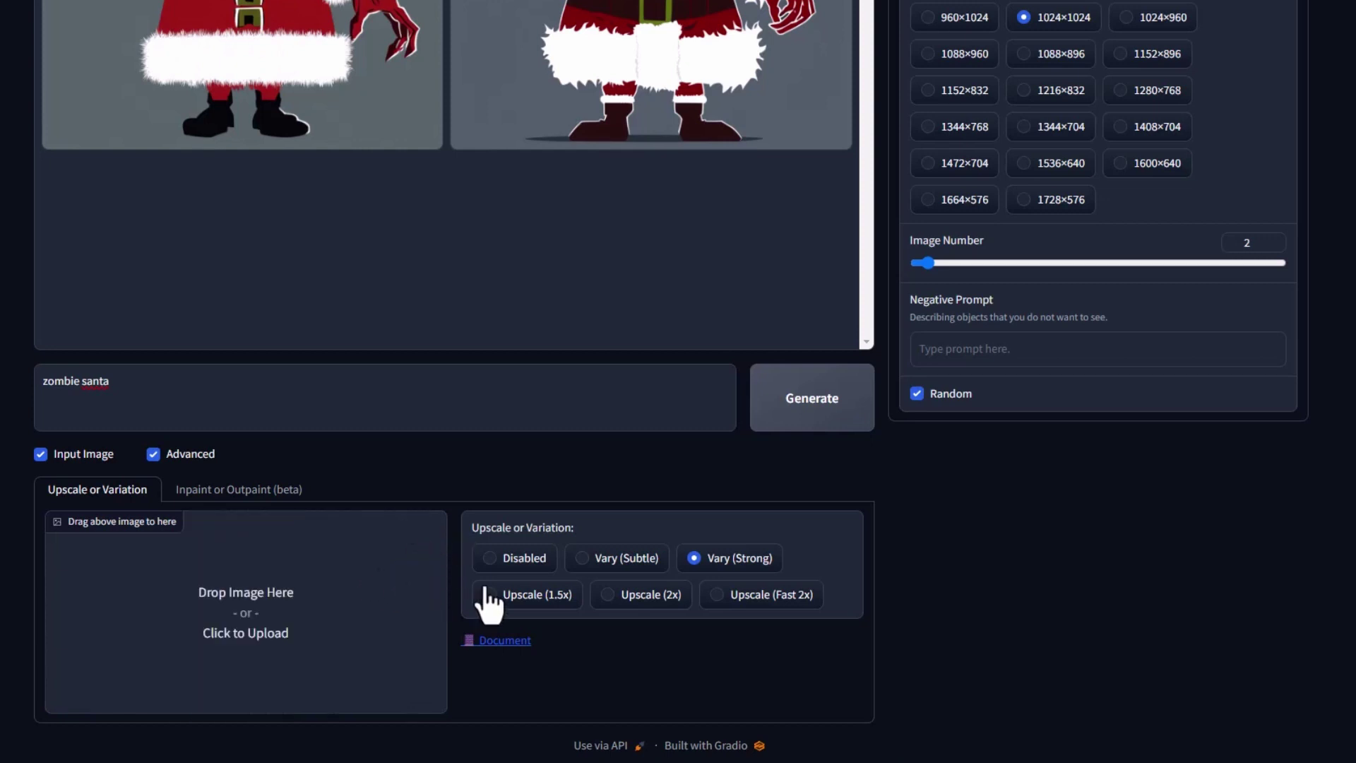
mouse_move(660, 755)
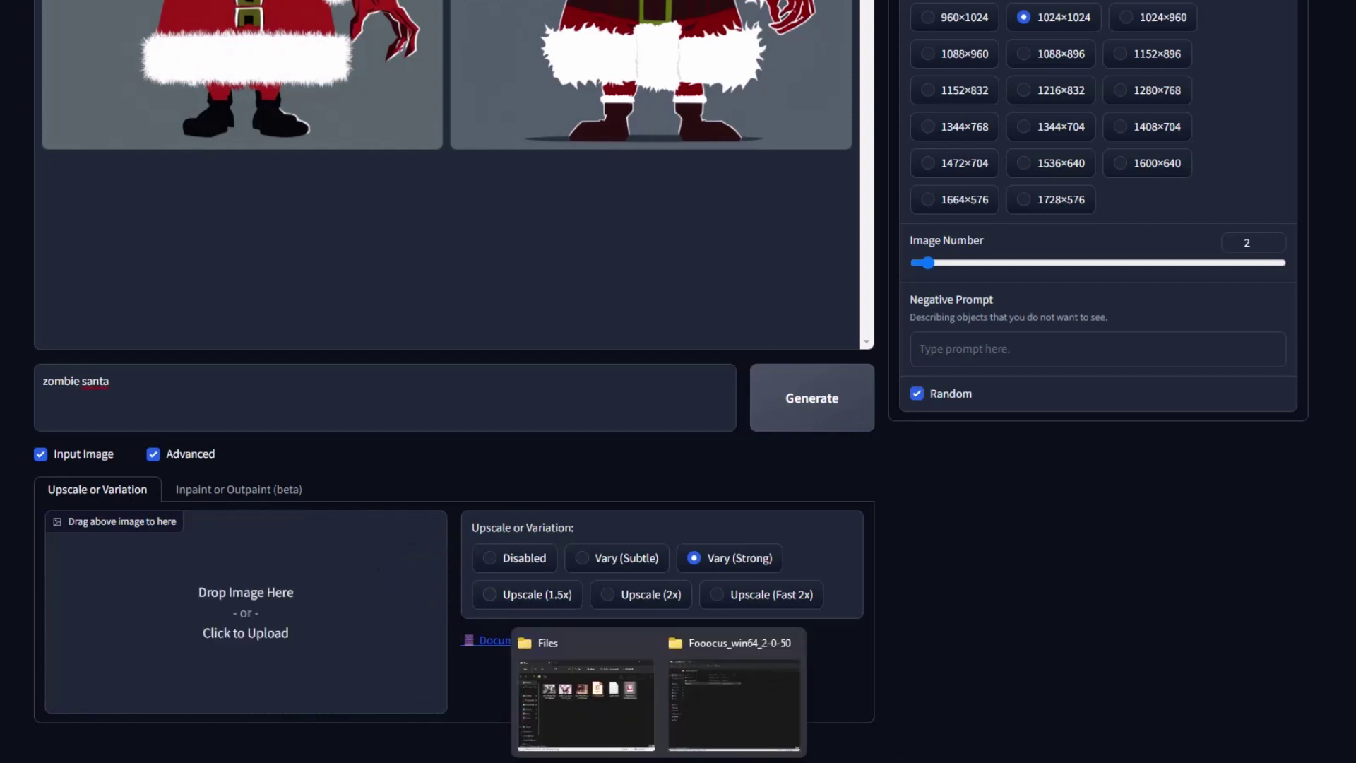
left_click(632, 750)
left_click(727, 210)
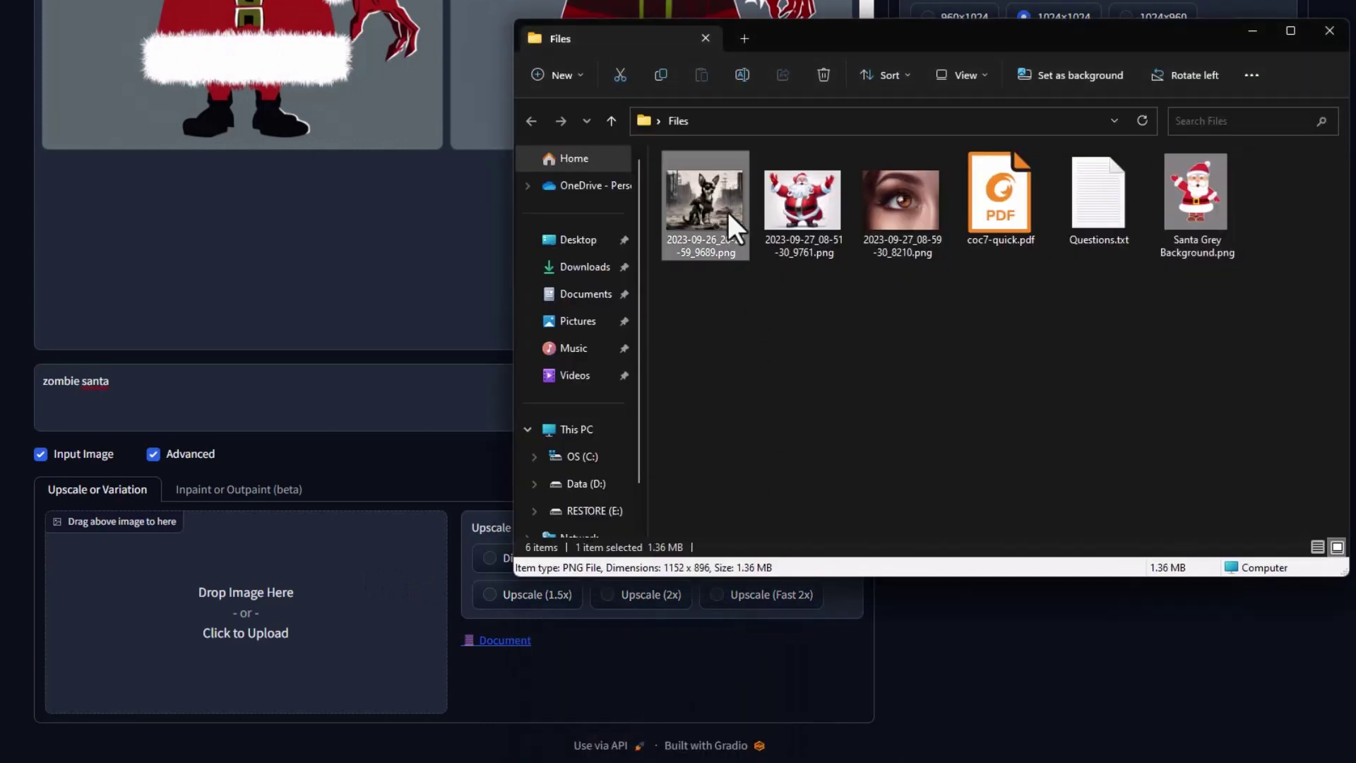
left_click_drag(727, 210, 311, 615)
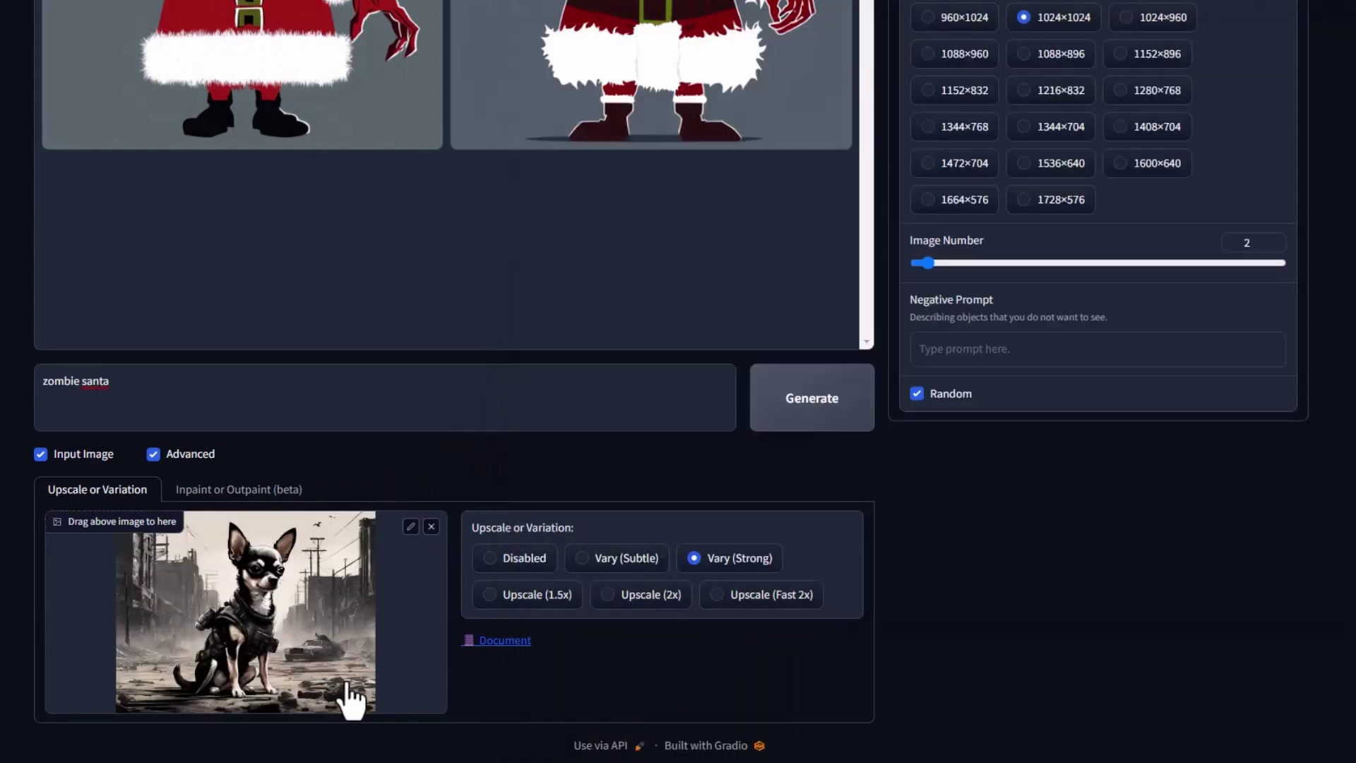
Switch to Inpaint or Outpaint and enable Left and Right outpaint expansion.
left_click(245, 498)
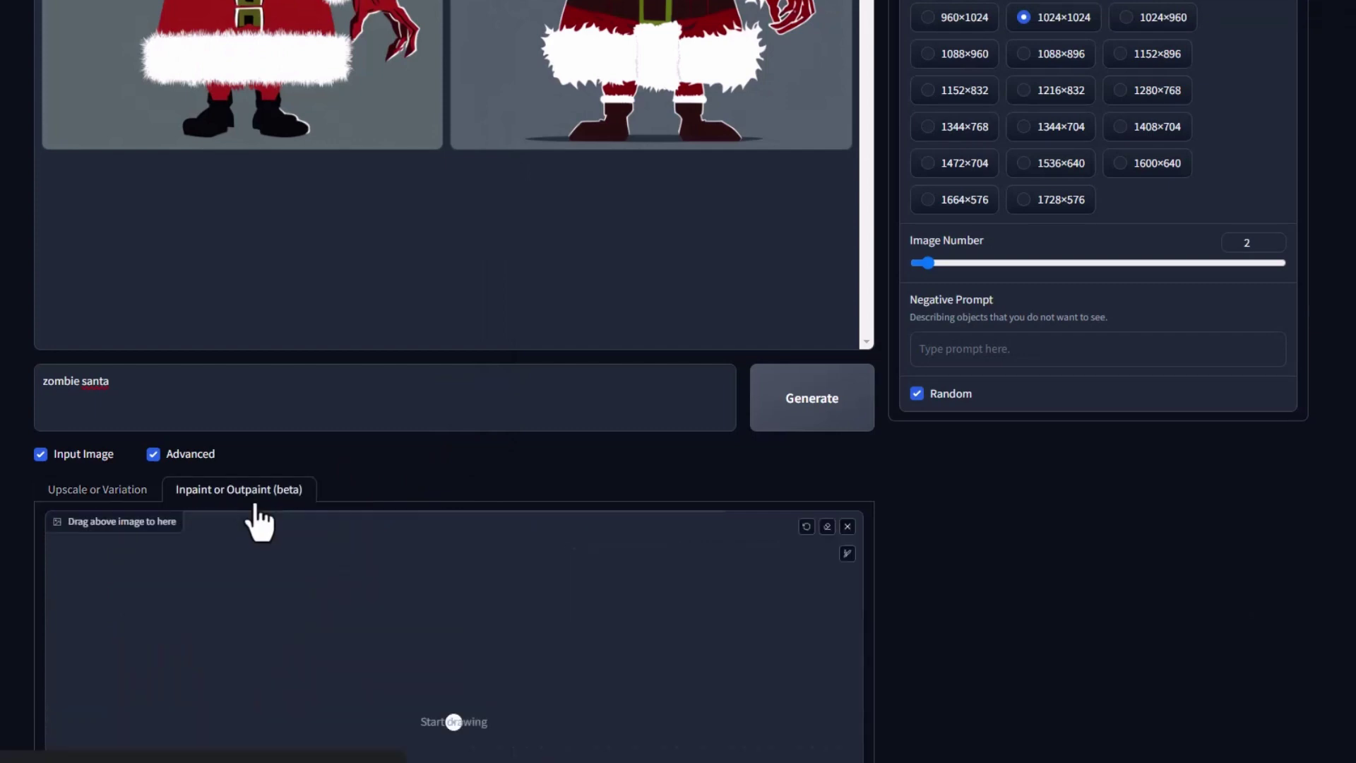
scroll(402, 512, "down", 3)
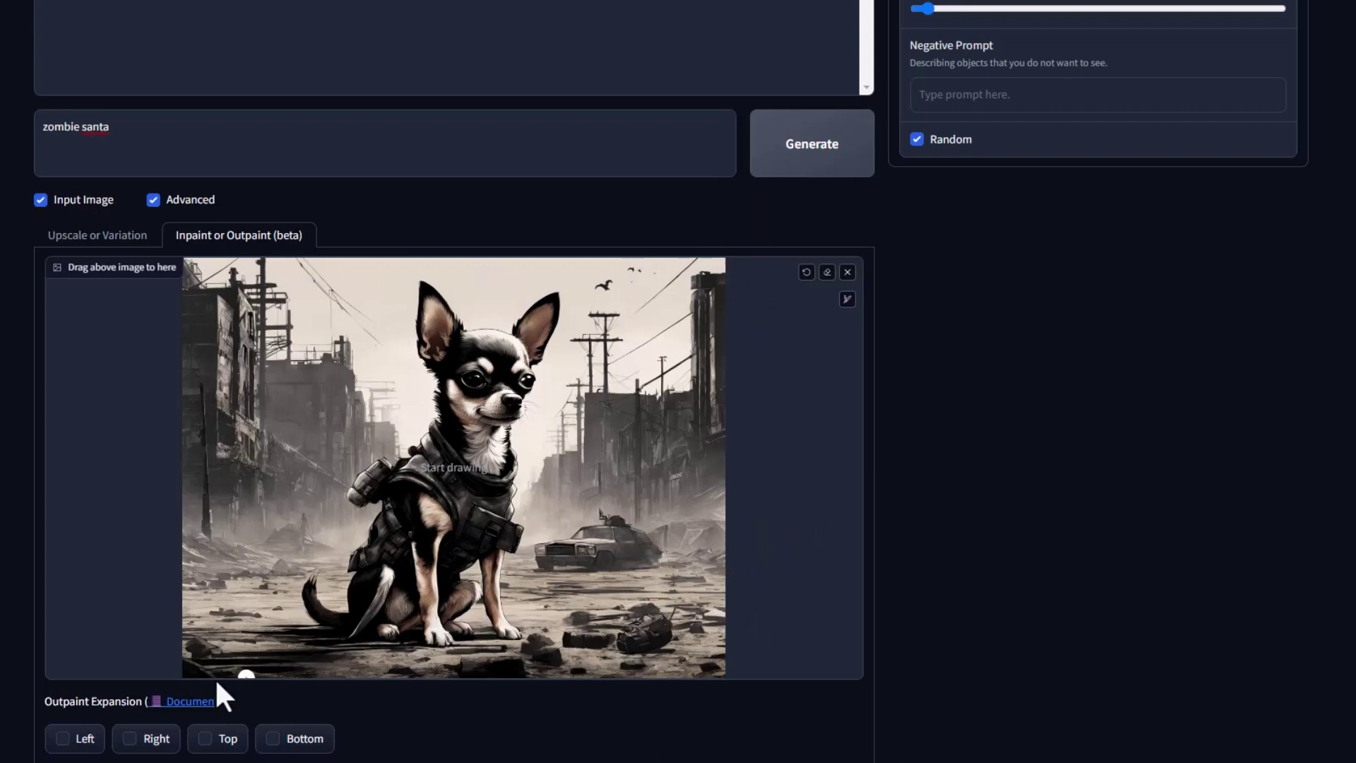
left_click(64, 739)
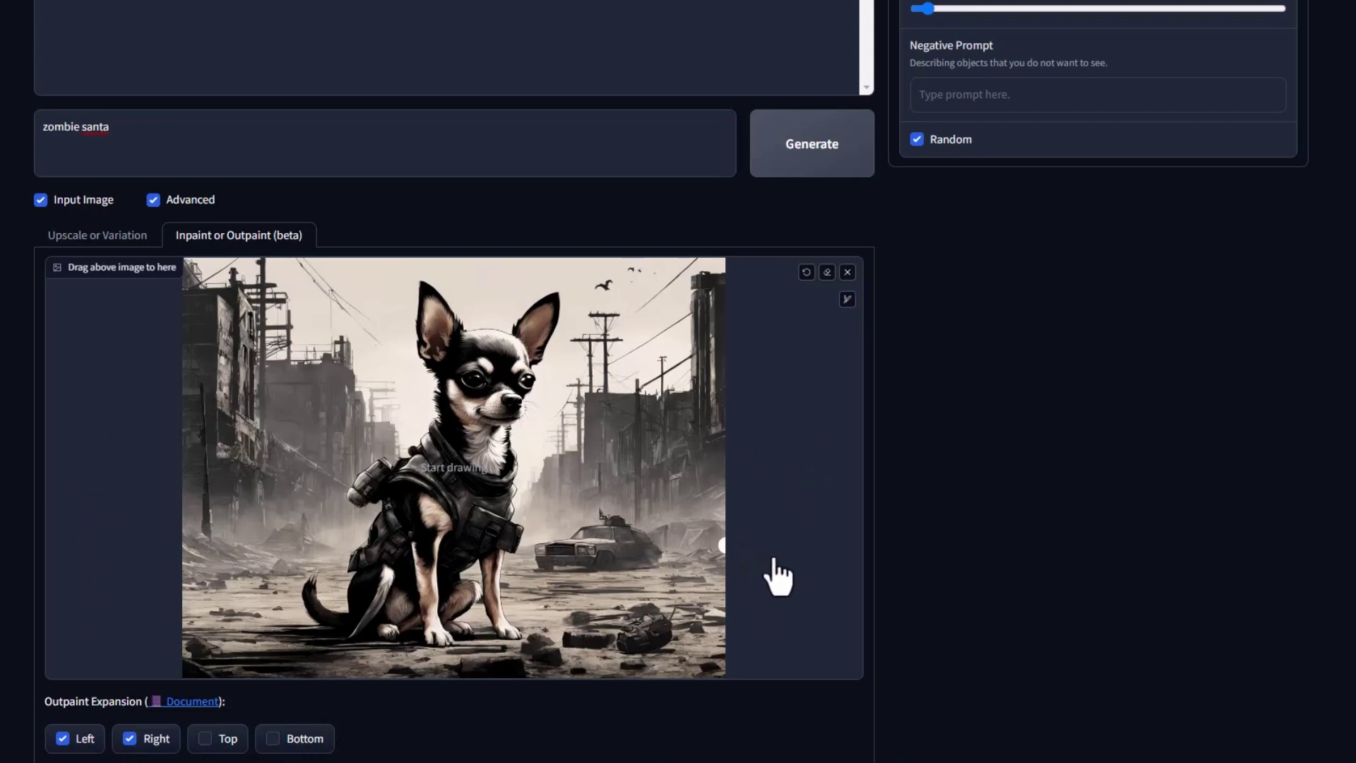
scroll(779, 576, "up", 7)
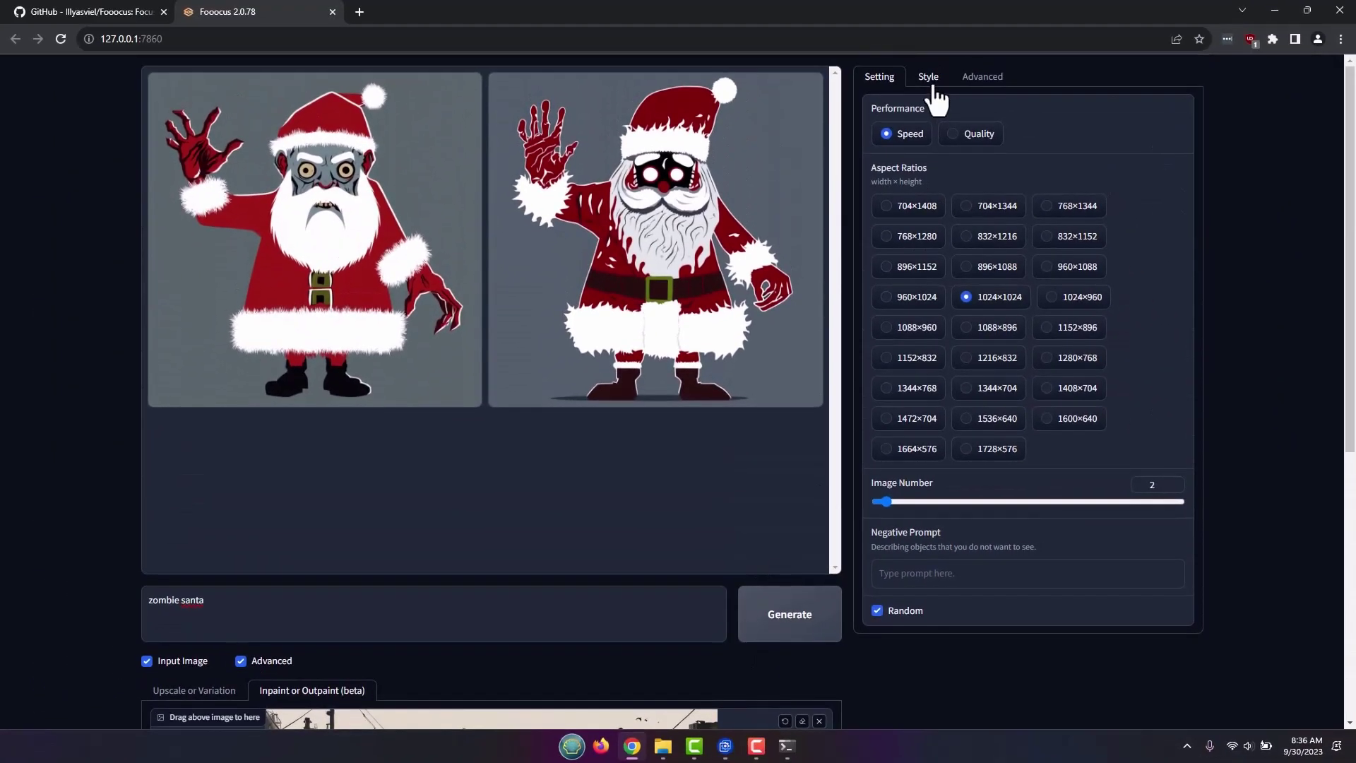
Open the Style tab and scroll through the selected style presets.
left_click(934, 86)
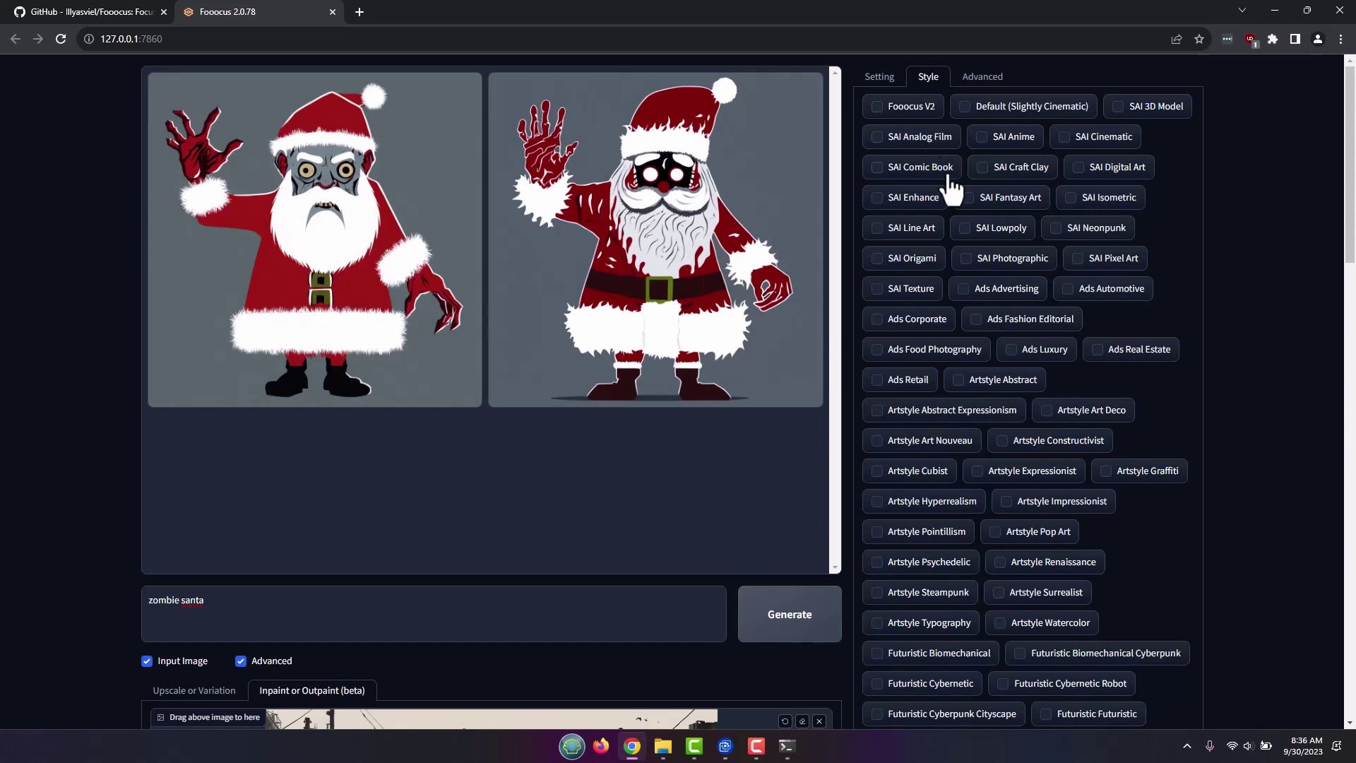
scroll(1218, 378, "down", 4)
scroll(1216, 383, "down", 3)
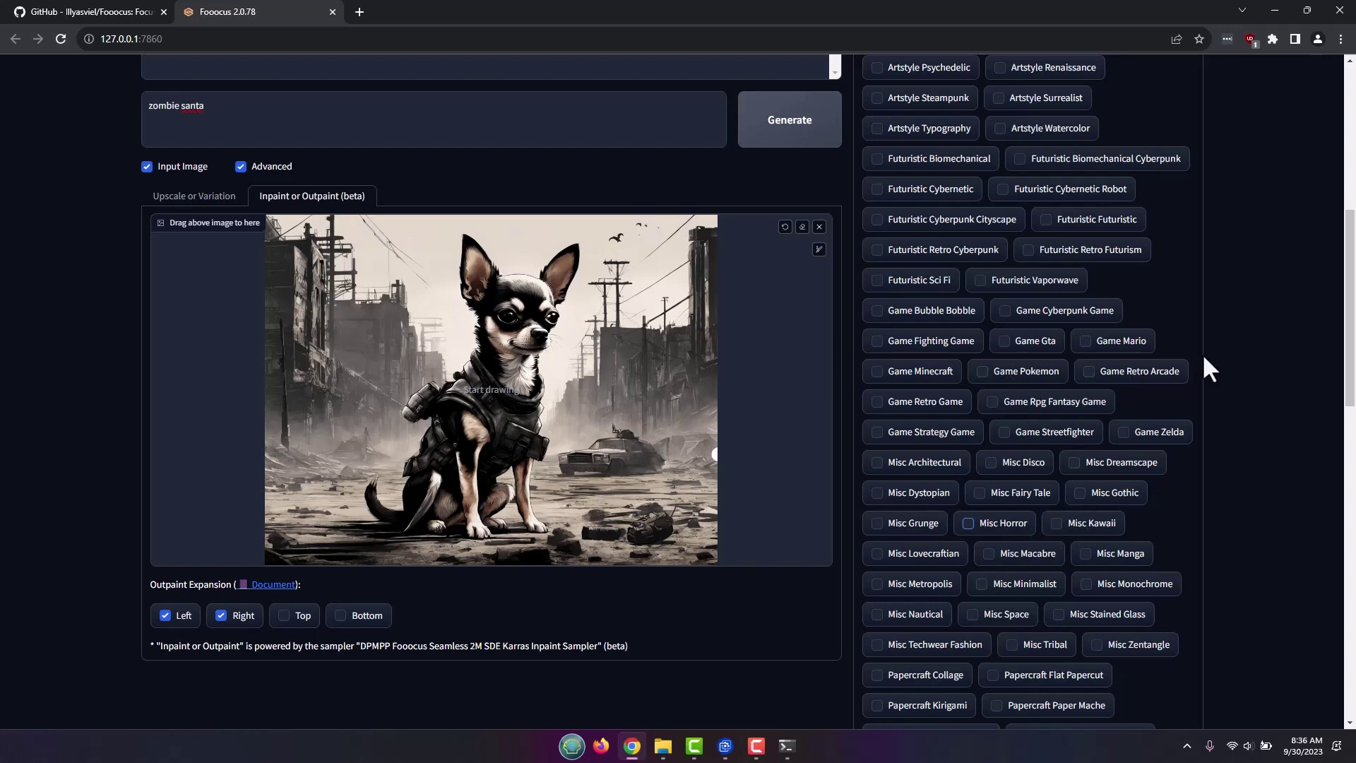
scroll(1204, 357, "up", 7)
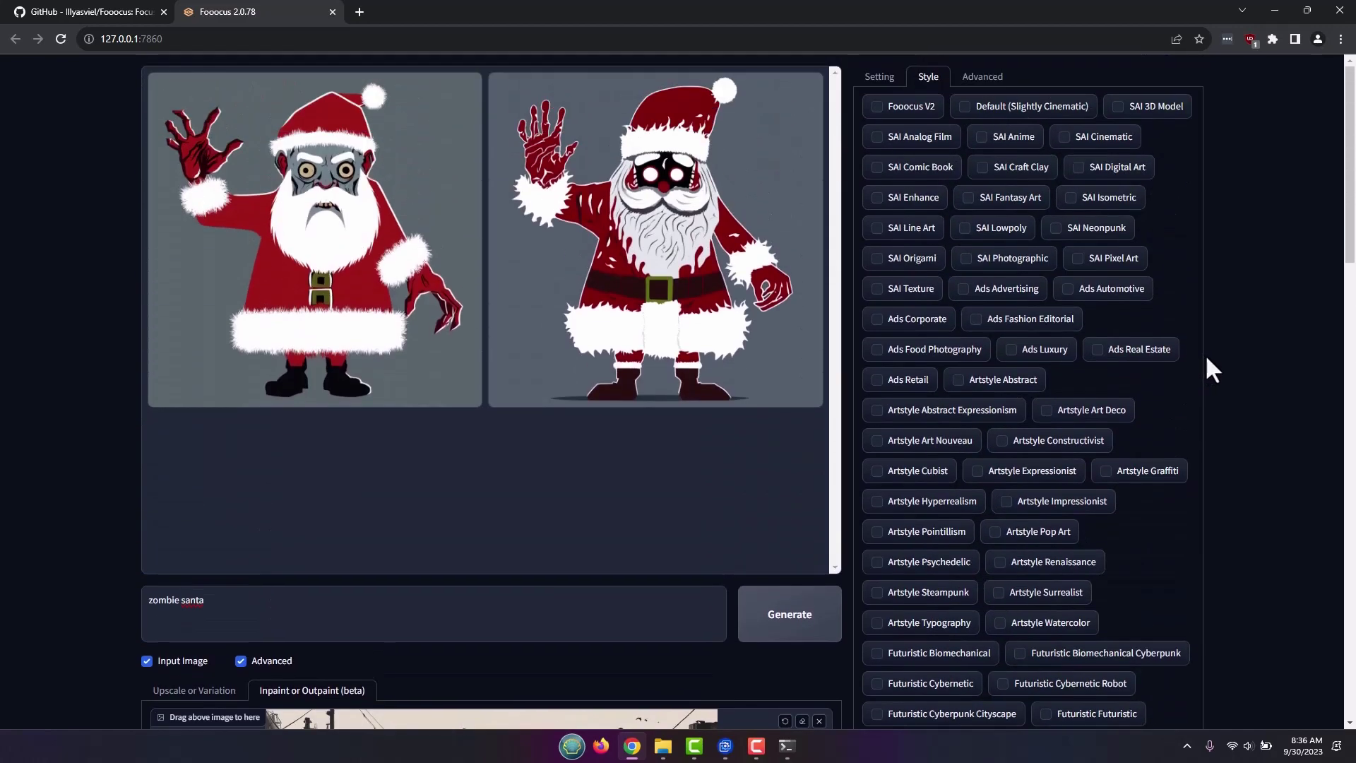
scroll(1206, 356, "down", 1)
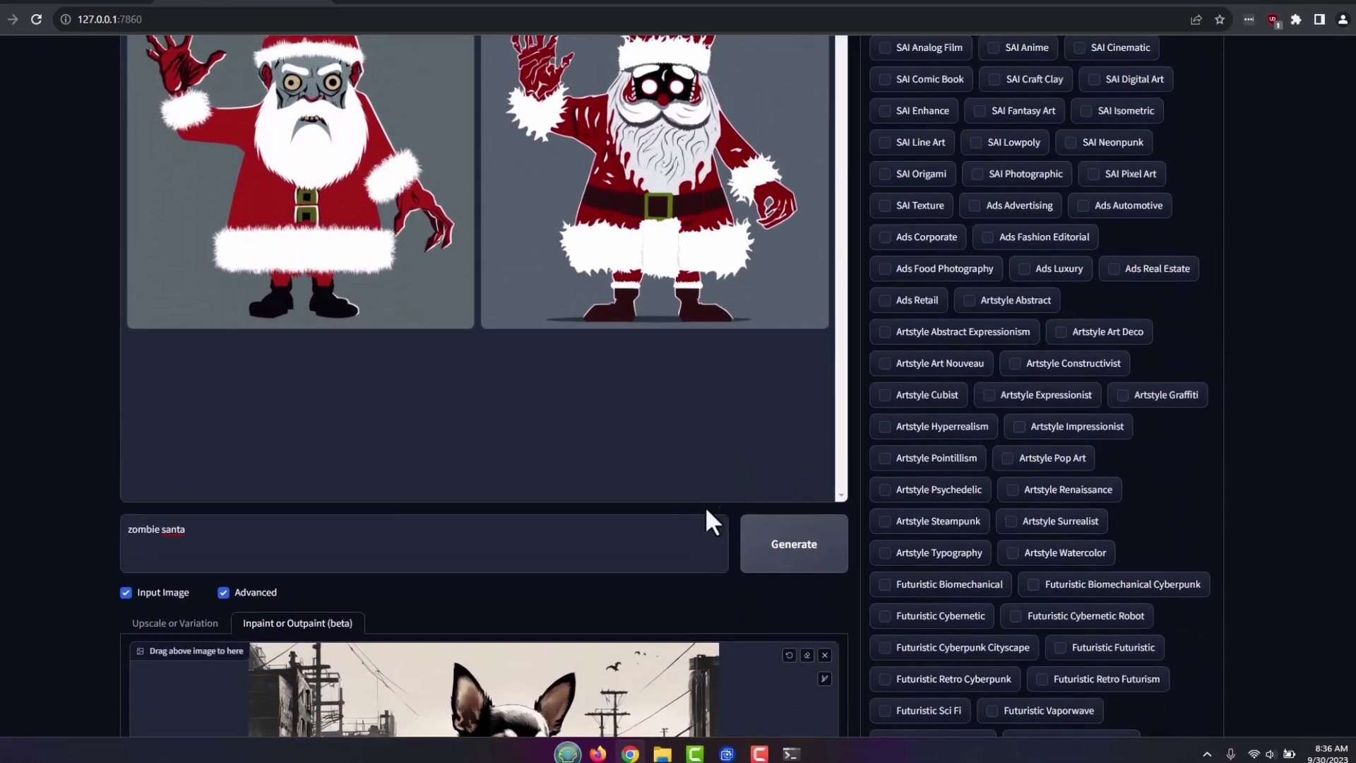
Select the entire 'zombie santa' prompt text.
triple_click(170, 534)
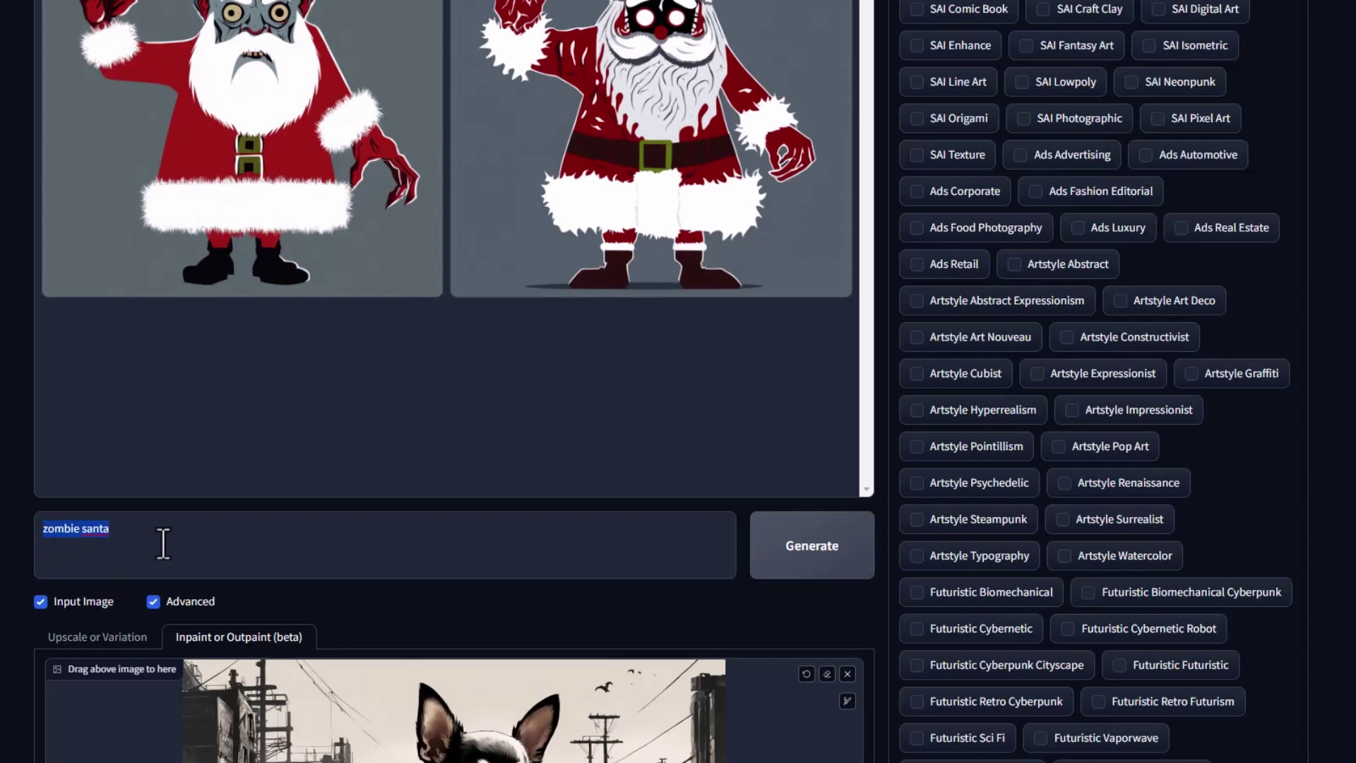
scroll(270, 533, "down", 4)
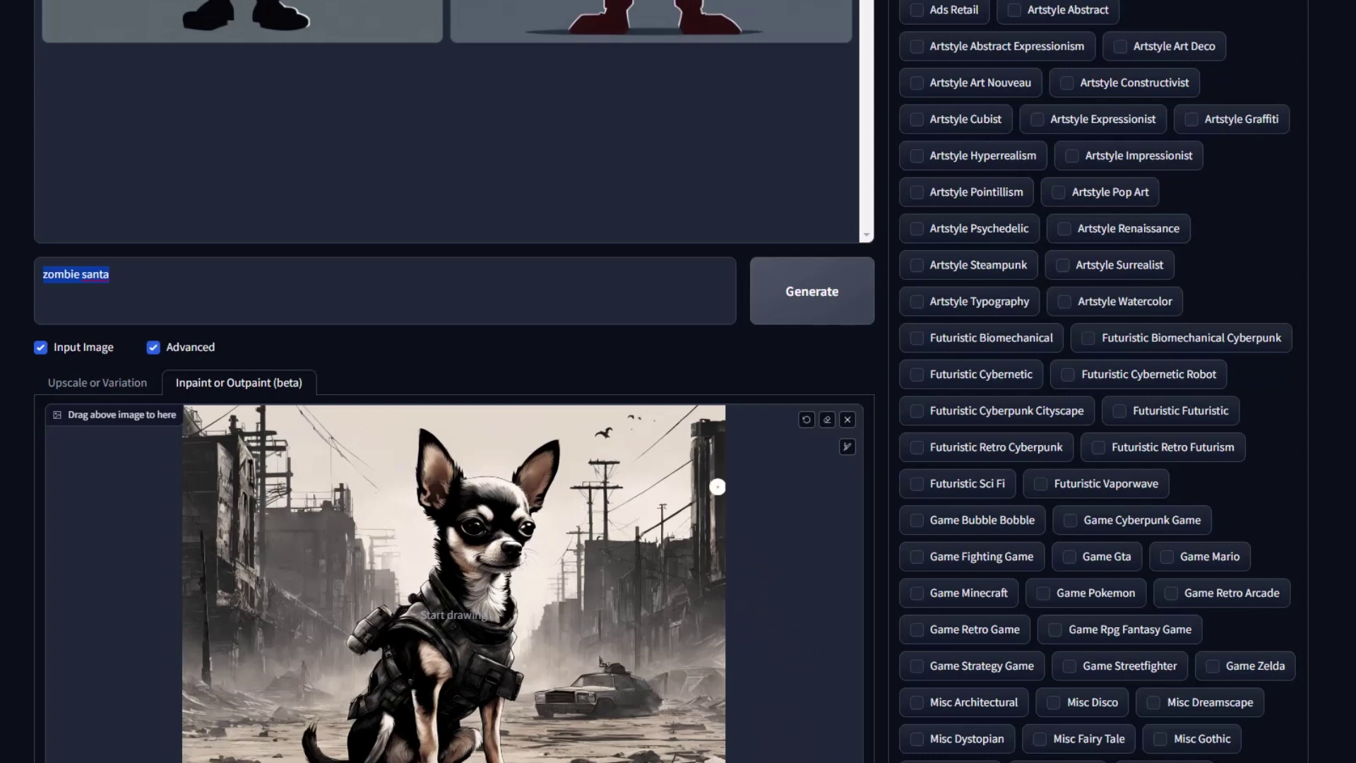
scroll(488, 405, "up", 5)
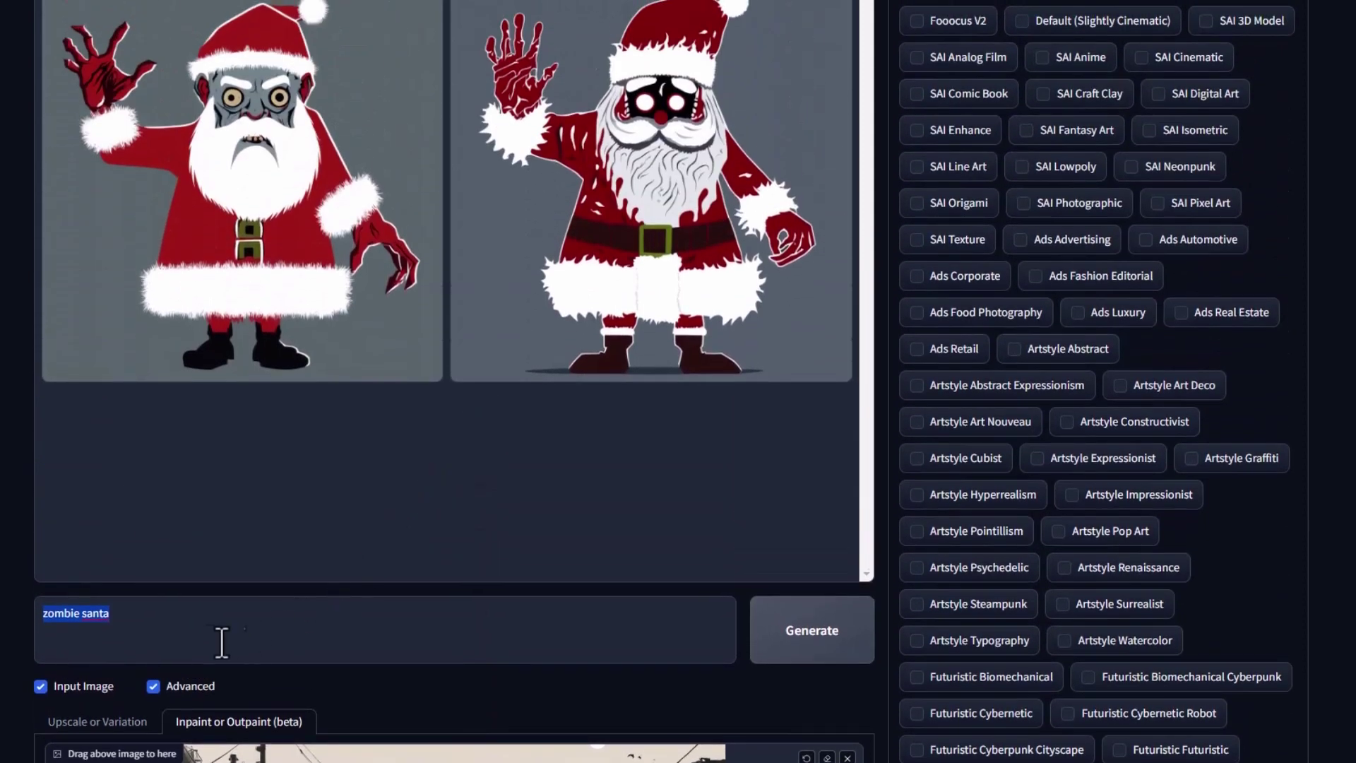
Replace the prompt with 'Christmas'.
left_click(166, 613)
key("ctrl+a")
type("c")
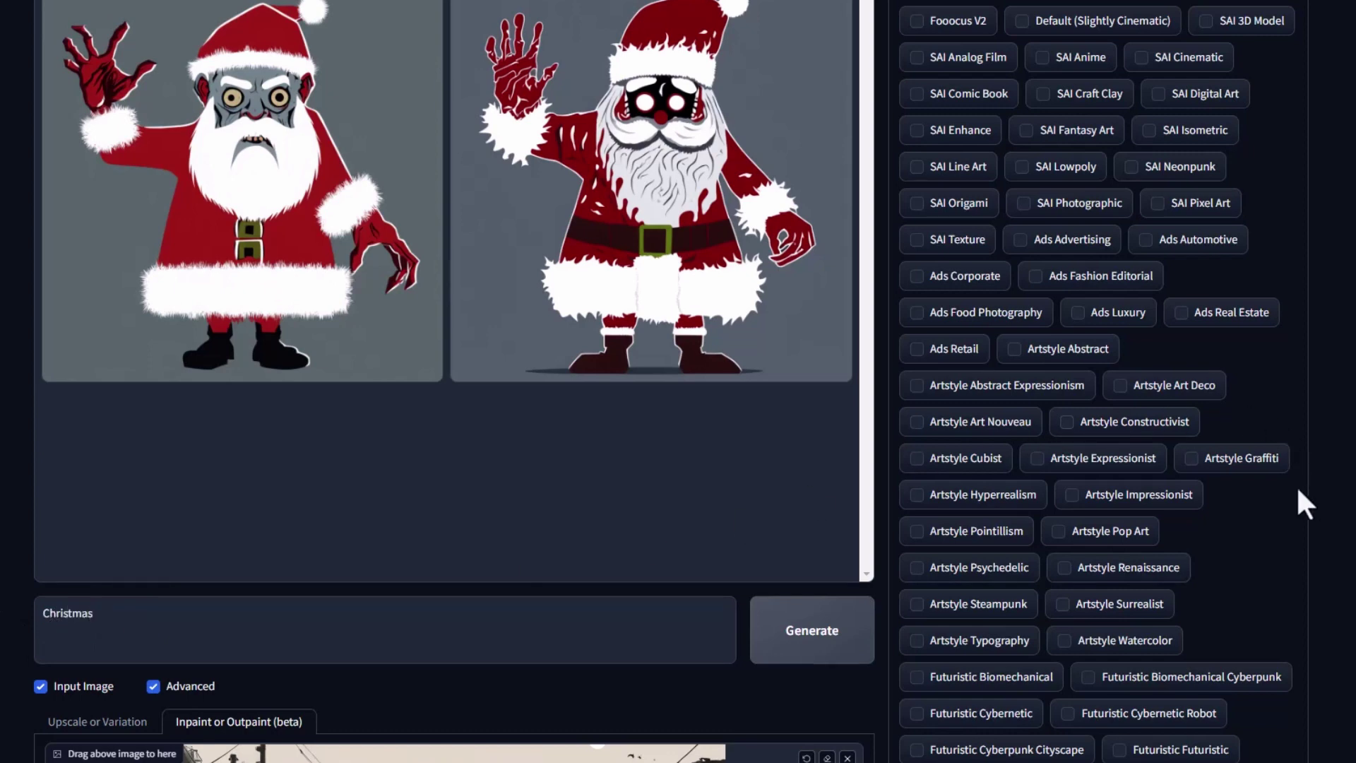
Tick the Misc Dystopian style, keeping Misc Grunge selected.
scroll(1293, 533, "down", 6)
scroll(1293, 526, "down", 4)
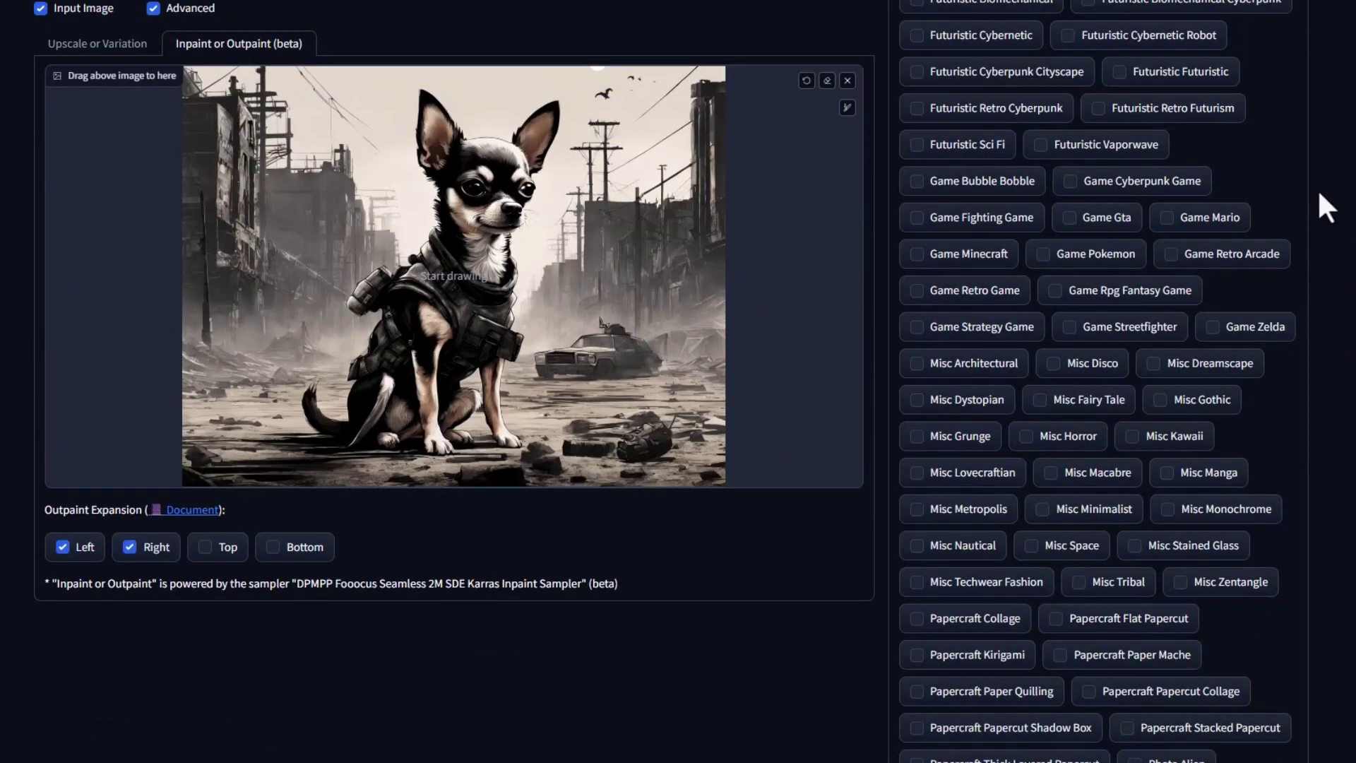
scroll(1317, 187, "up", 1)
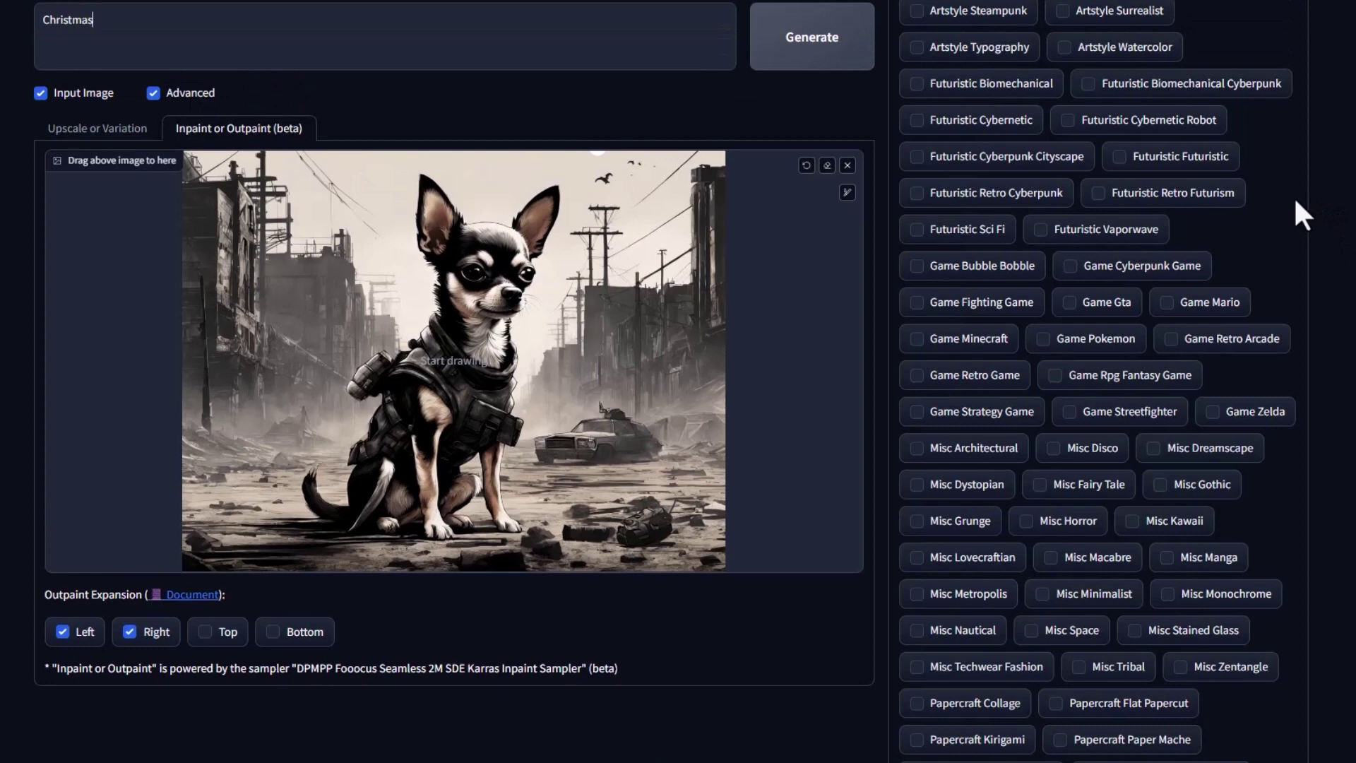
scroll(1295, 196, "down", 2)
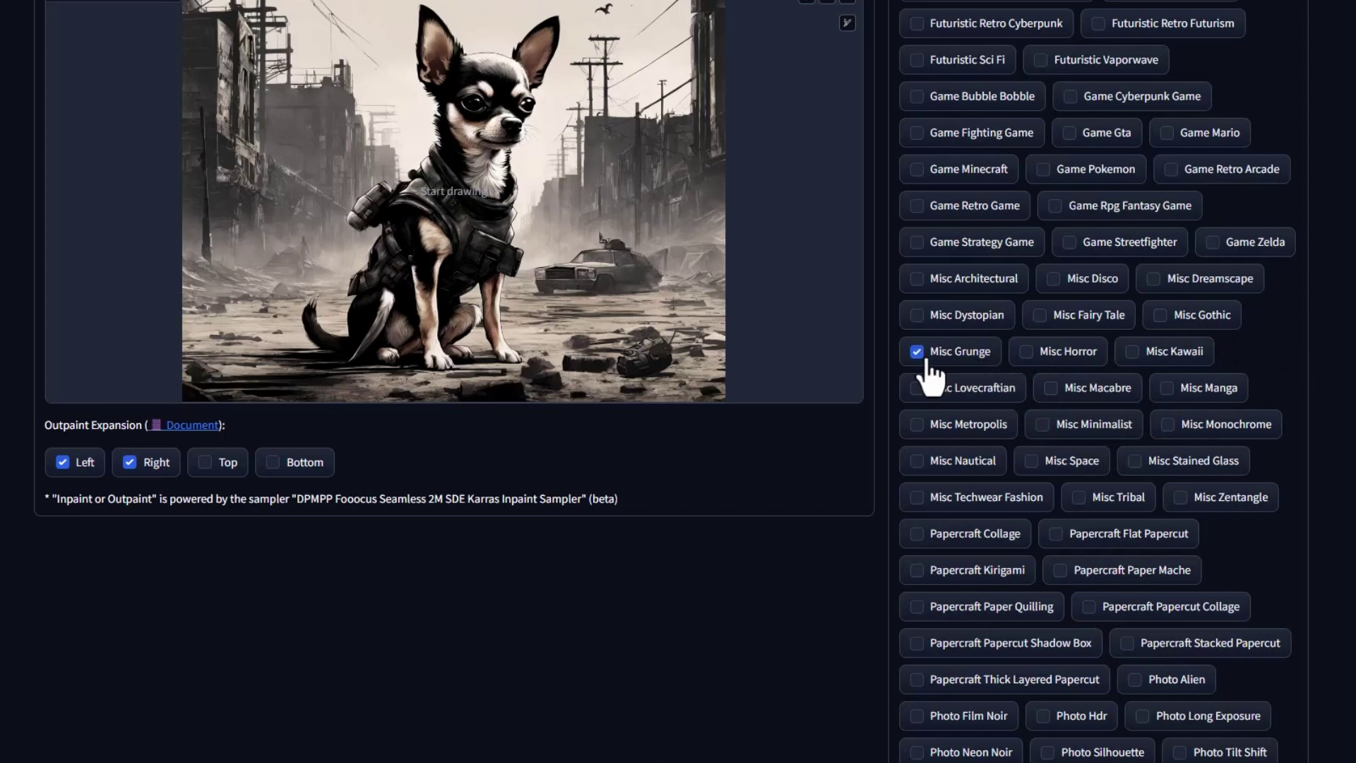
scroll(965, 368, "up", 10)
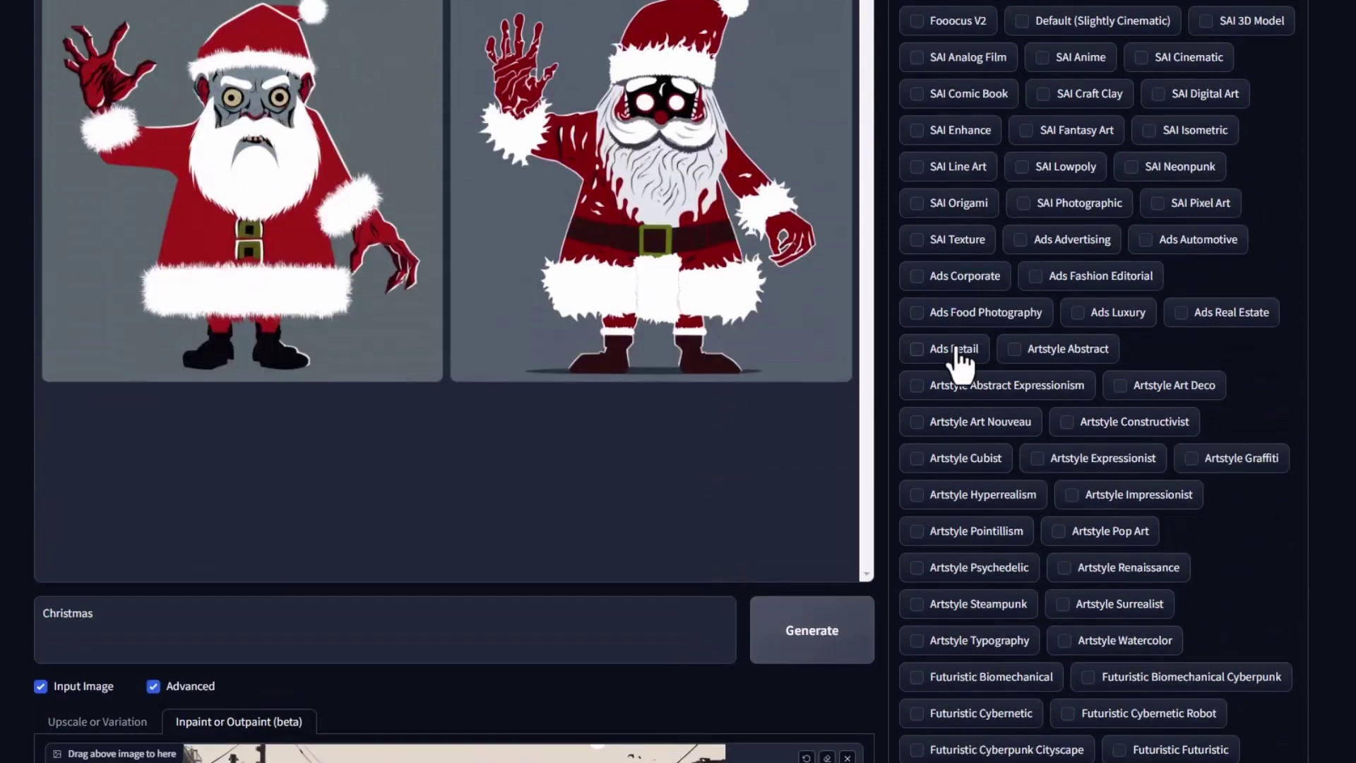
scroll(957, 371, "down", 5)
scroll(959, 385, "down", 5)
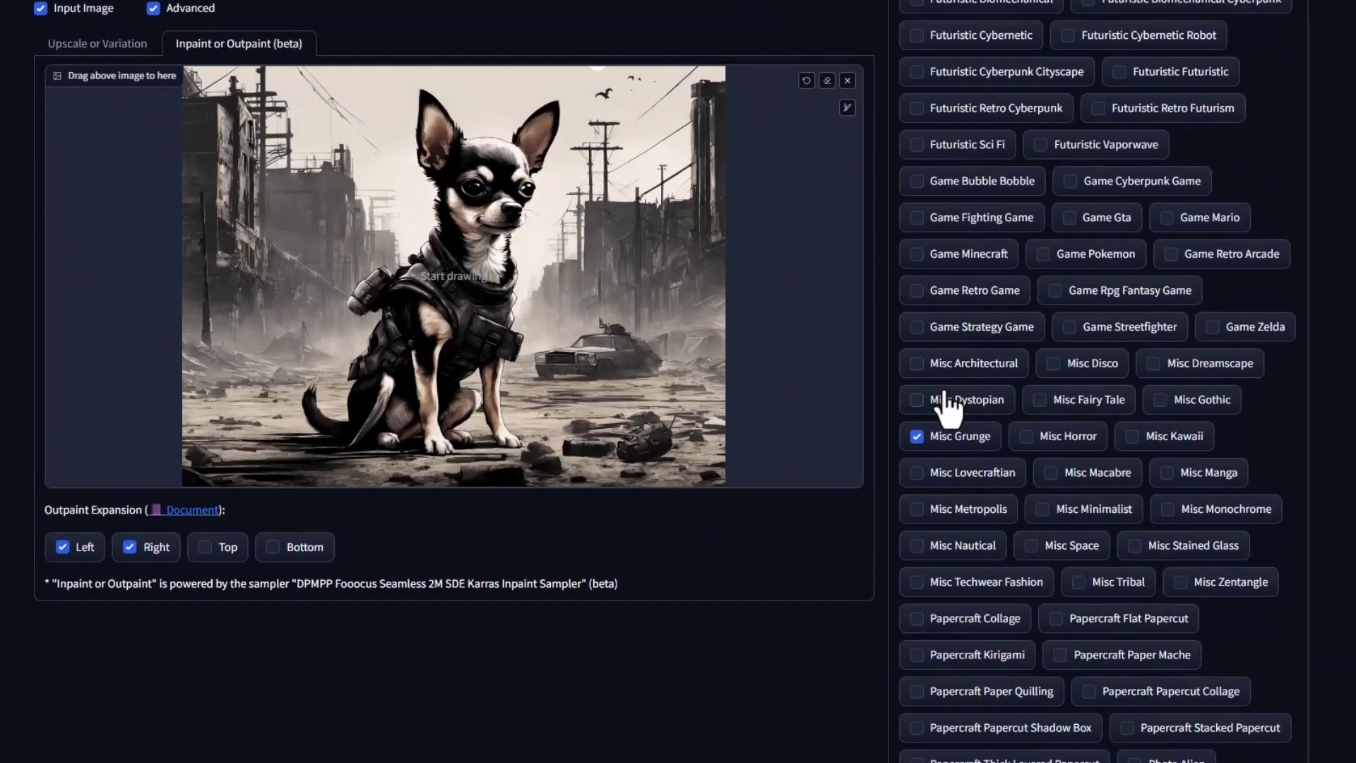
left_click(918, 397)
scroll(884, 398, "up", 8)
scroll(887, 410, "up", 2)
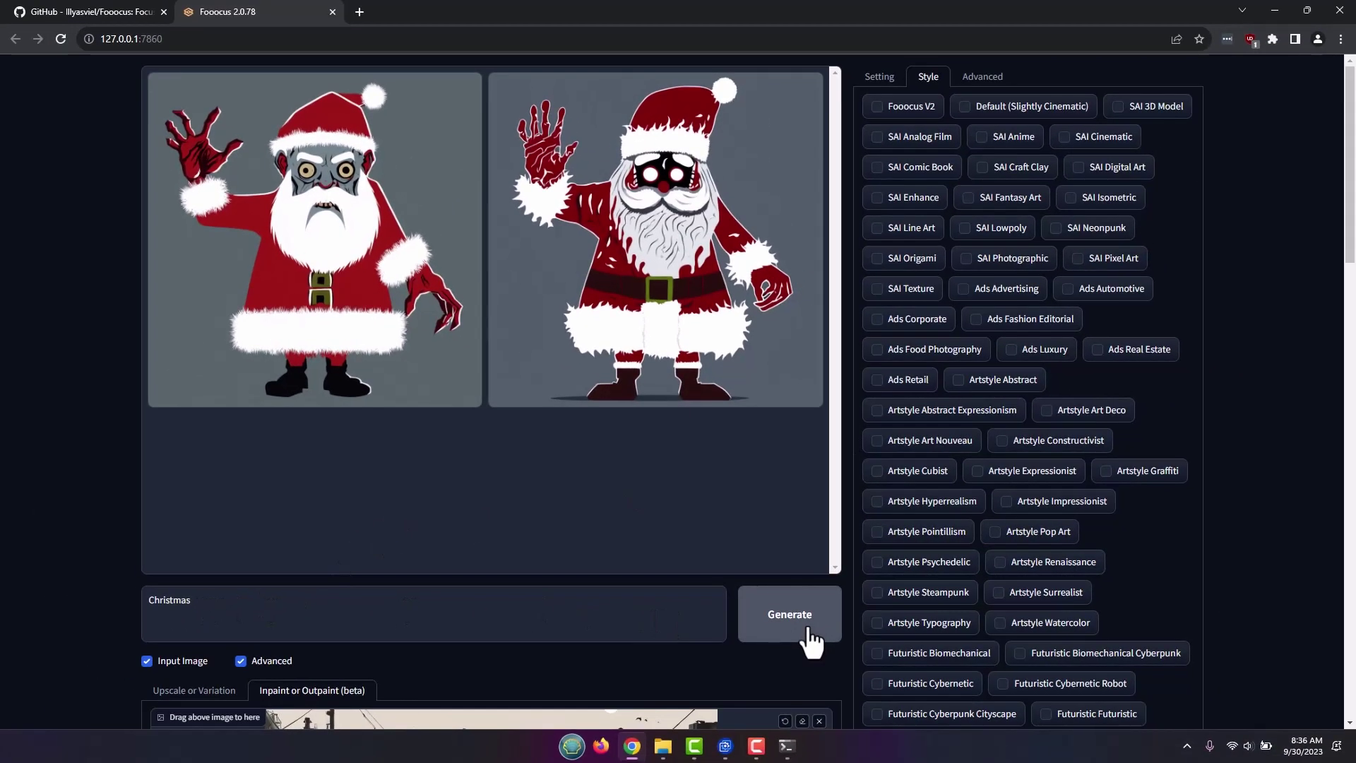
Generate the Left and Right outpaint, then view the second widened result enlarged.
left_click(809, 632)
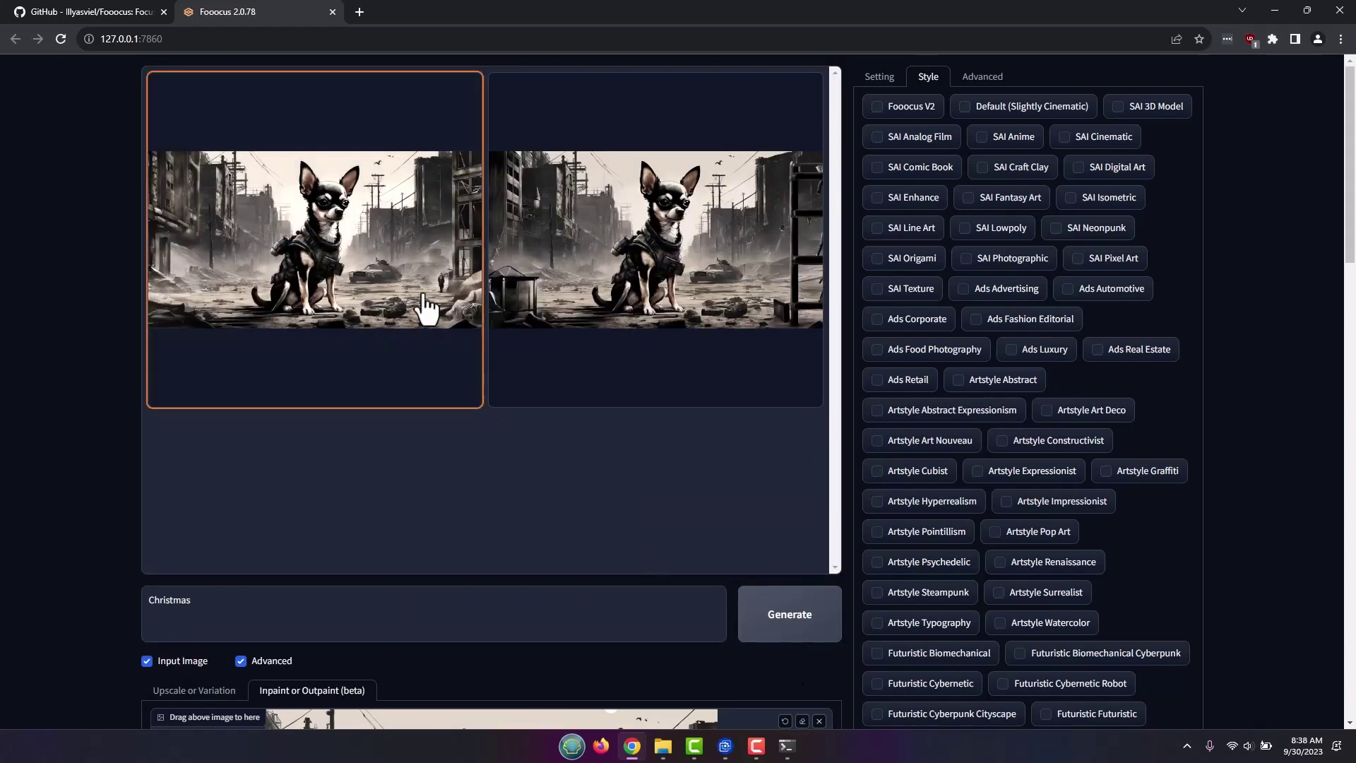
left_click(388, 295)
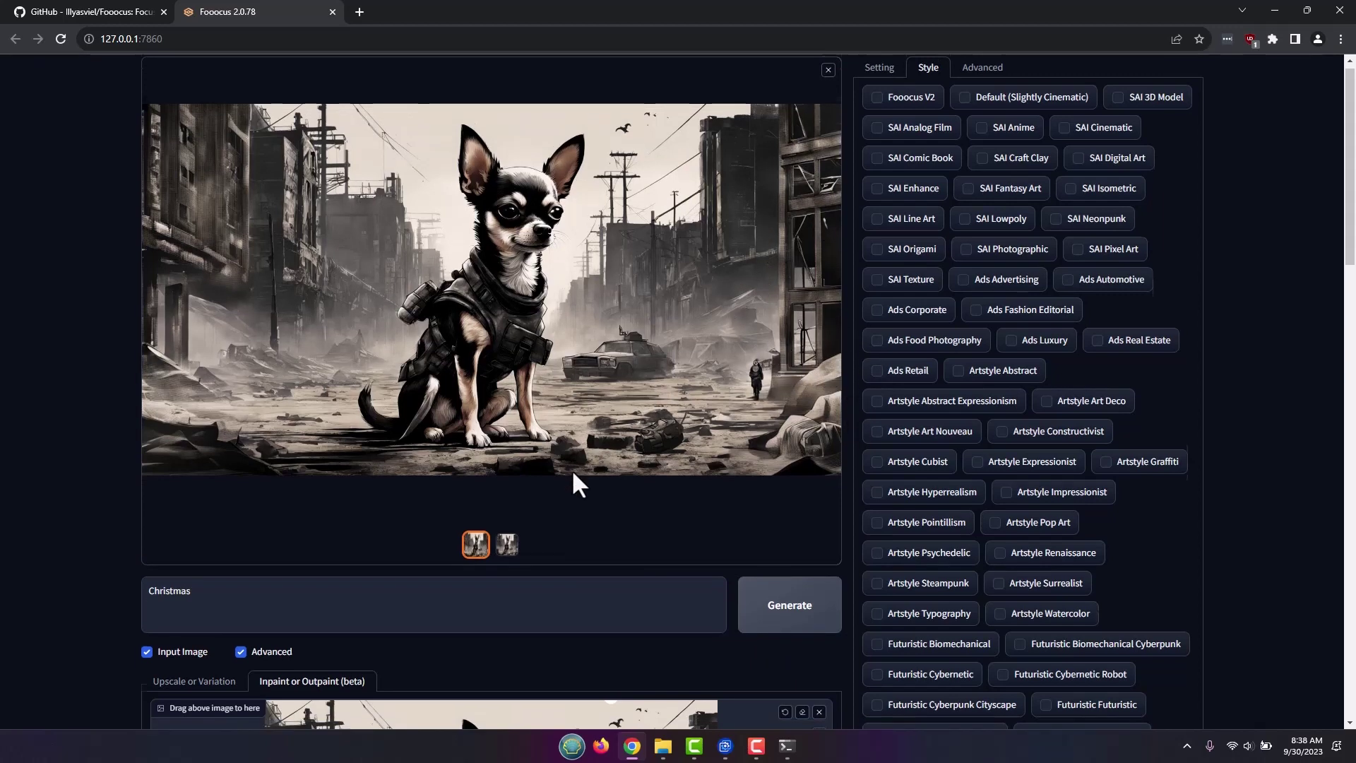
scroll(568, 473, "down", 4)
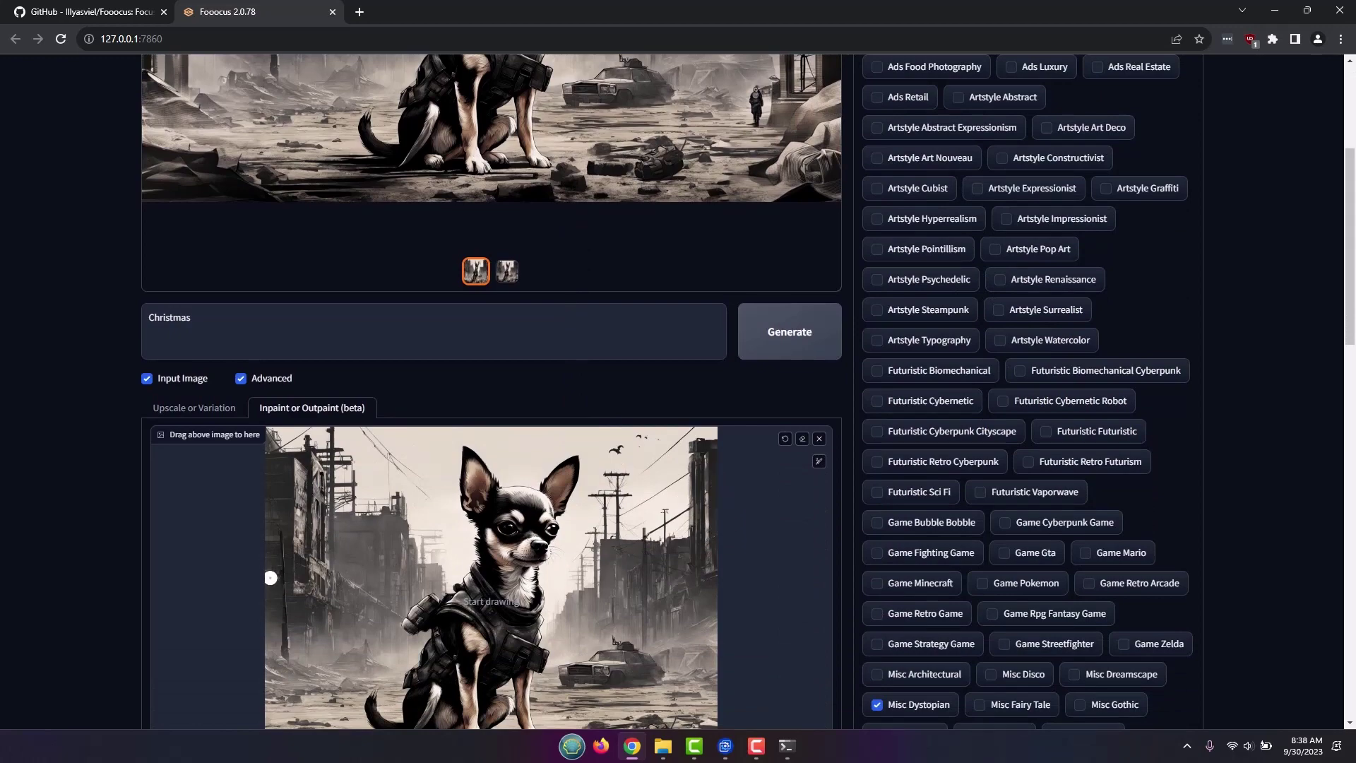
scroll(383, 261, "up", 4)
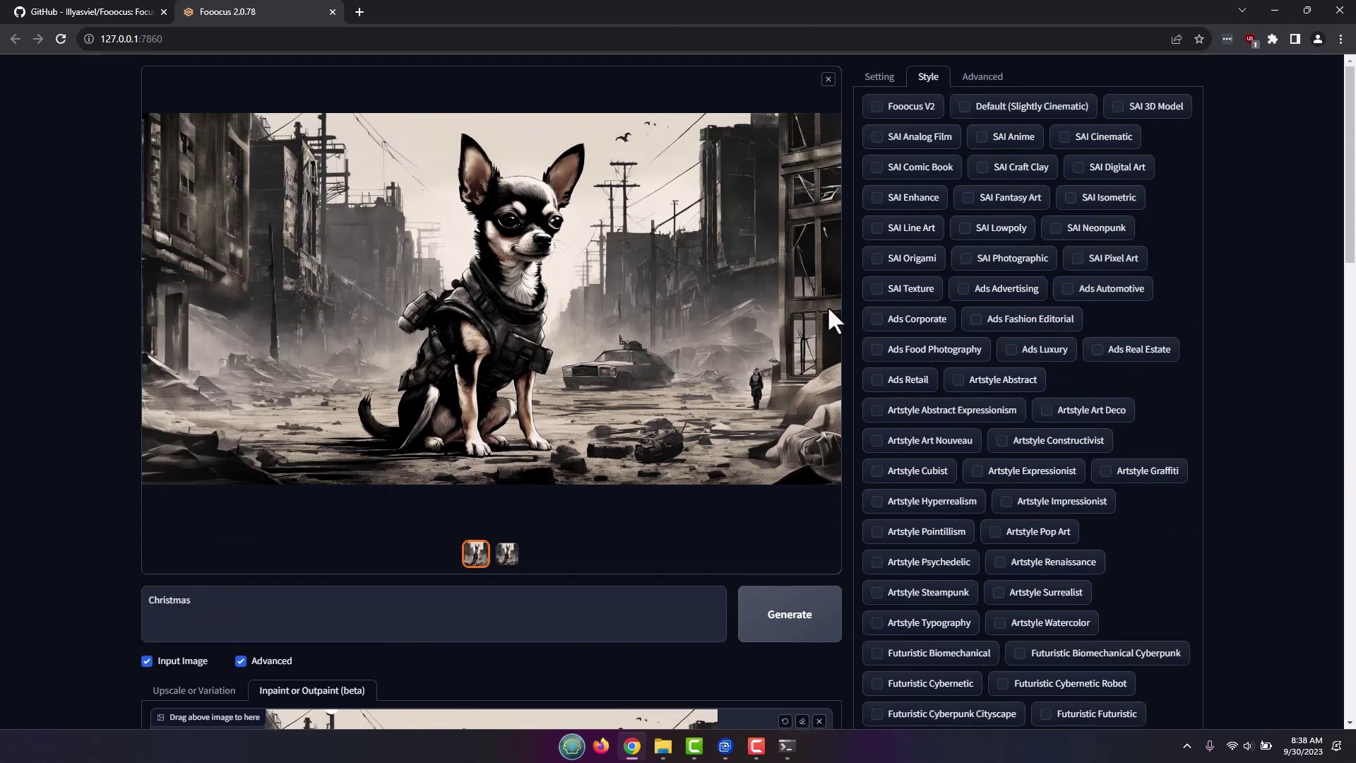
left_click(507, 554)
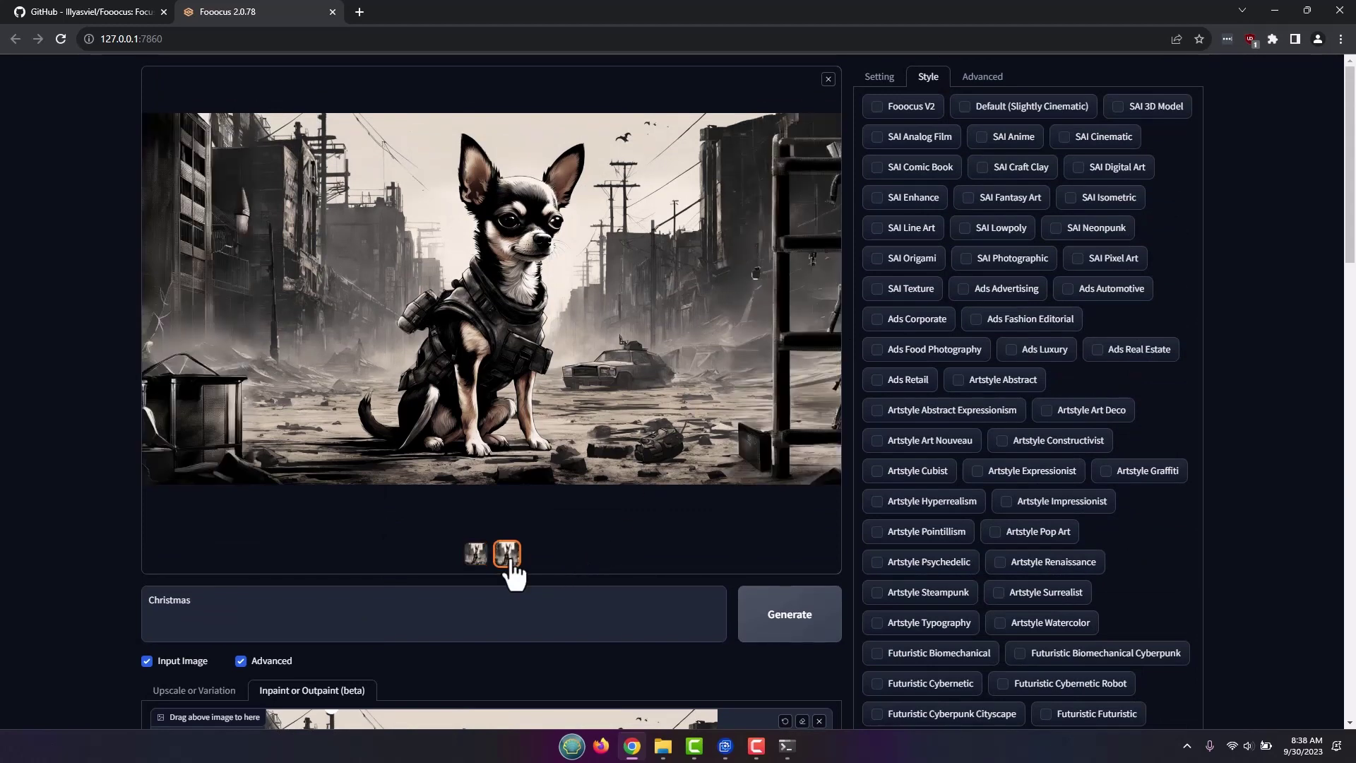
Untick the Misc Dystopian and Misc Grunge styles.
scroll(1063, 459, "down", 7)
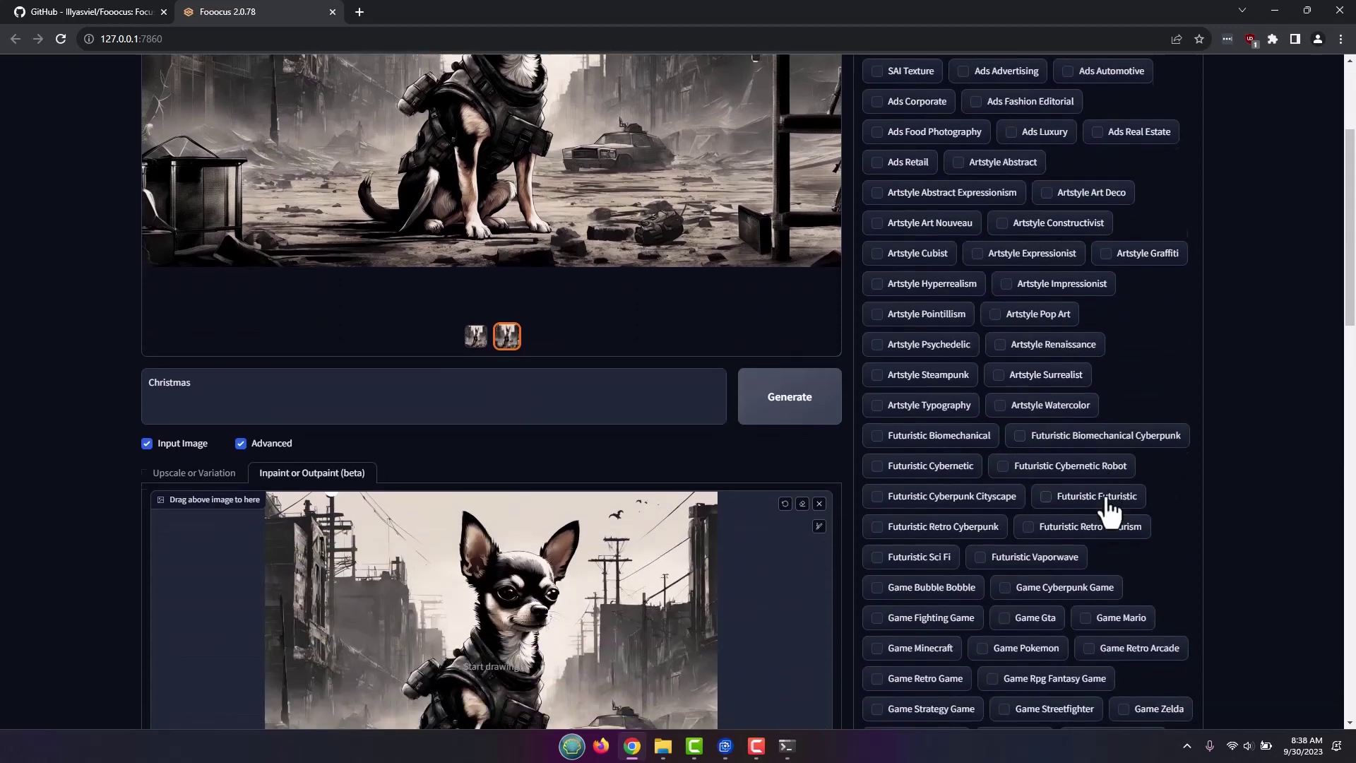
left_click(905, 499)
left_click(877, 493)
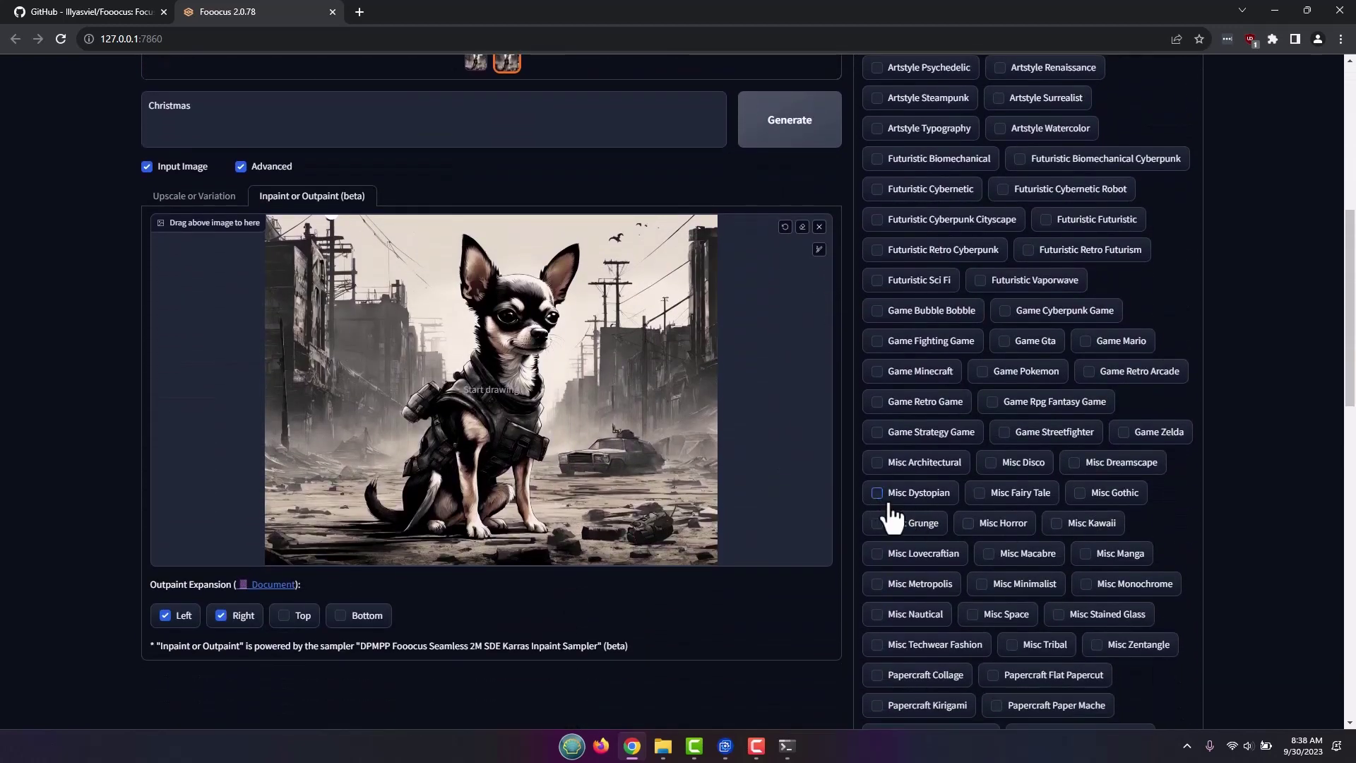
scroll(919, 544, "up", 2)
scroll(905, 533, "up", 5)
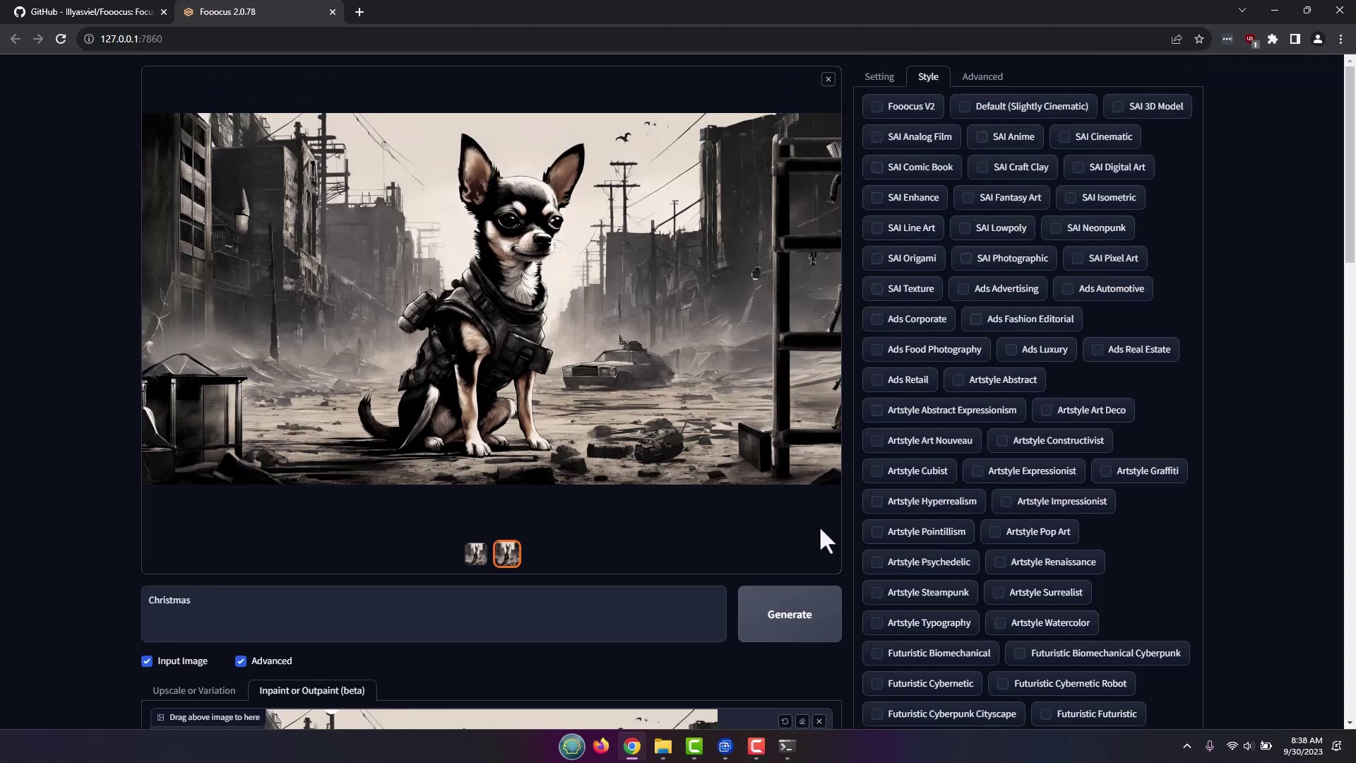
Regenerate the outpaint and view the second result with Christmas lamps and gifts.
left_click(789, 632)
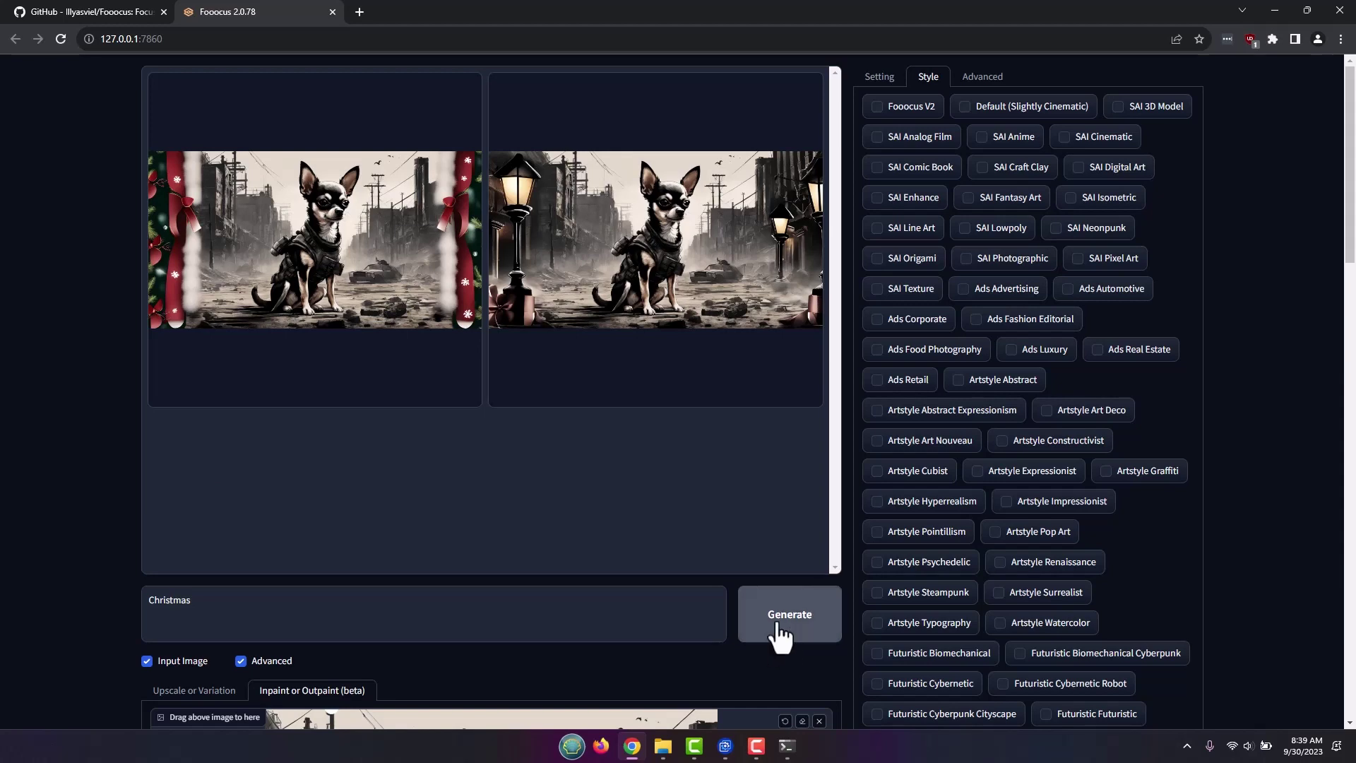
left_click(391, 311)
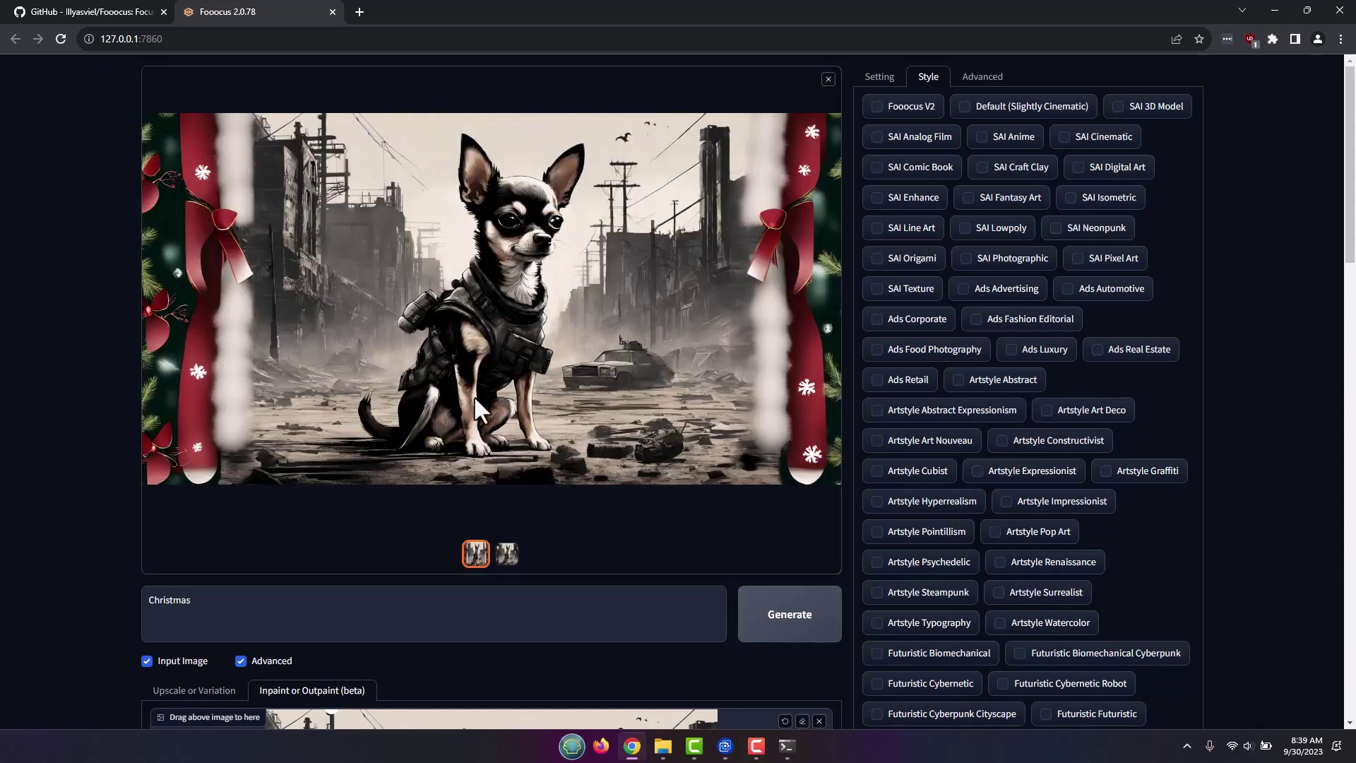
left_click(507, 556)
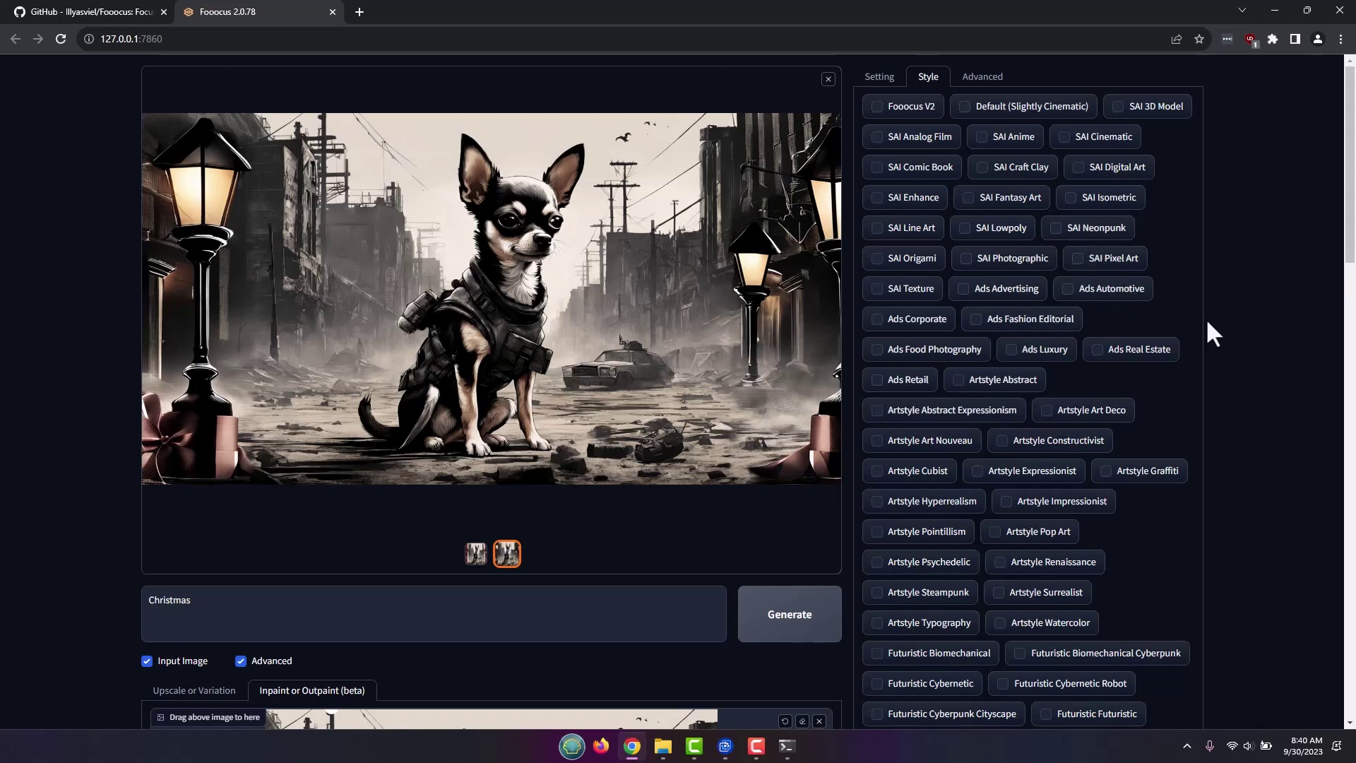
scroll(1187, 355, "down", 4)
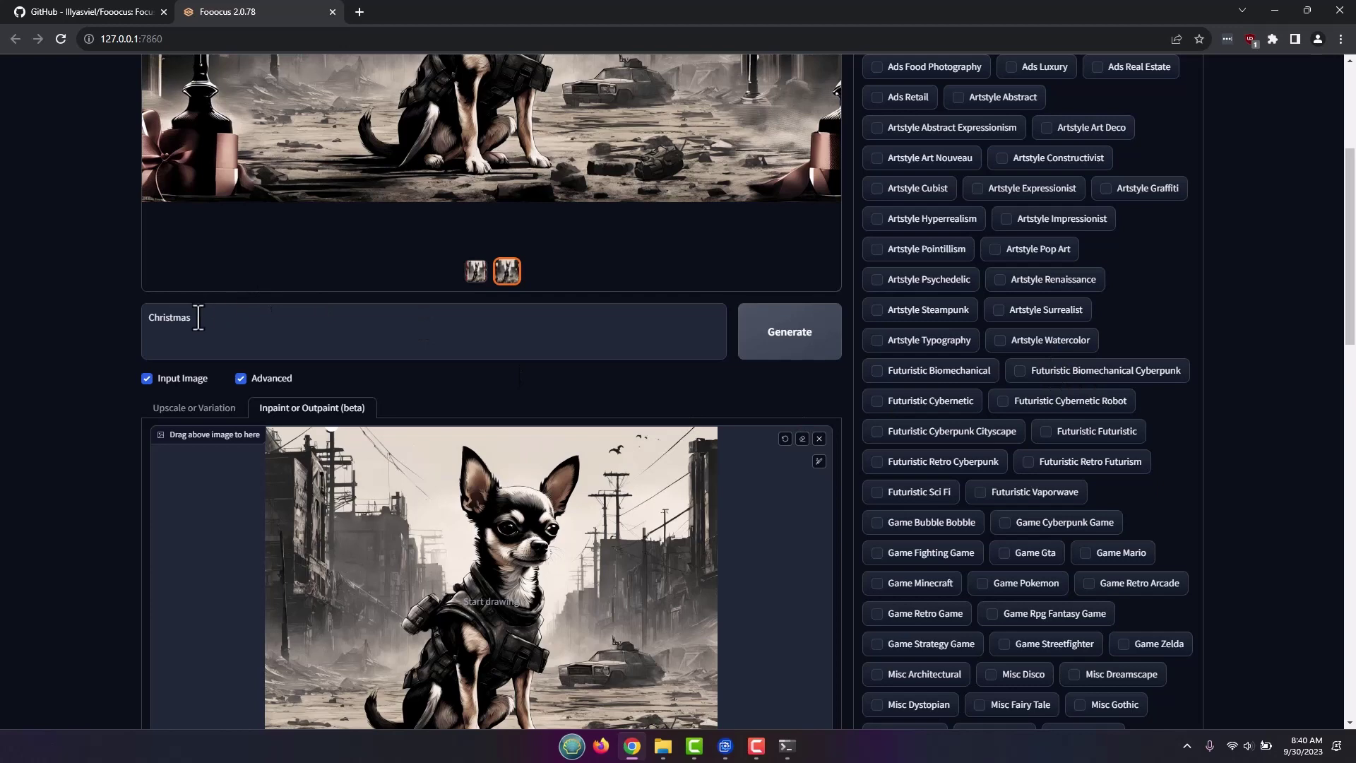
scroll(453, 283, "up", 4)
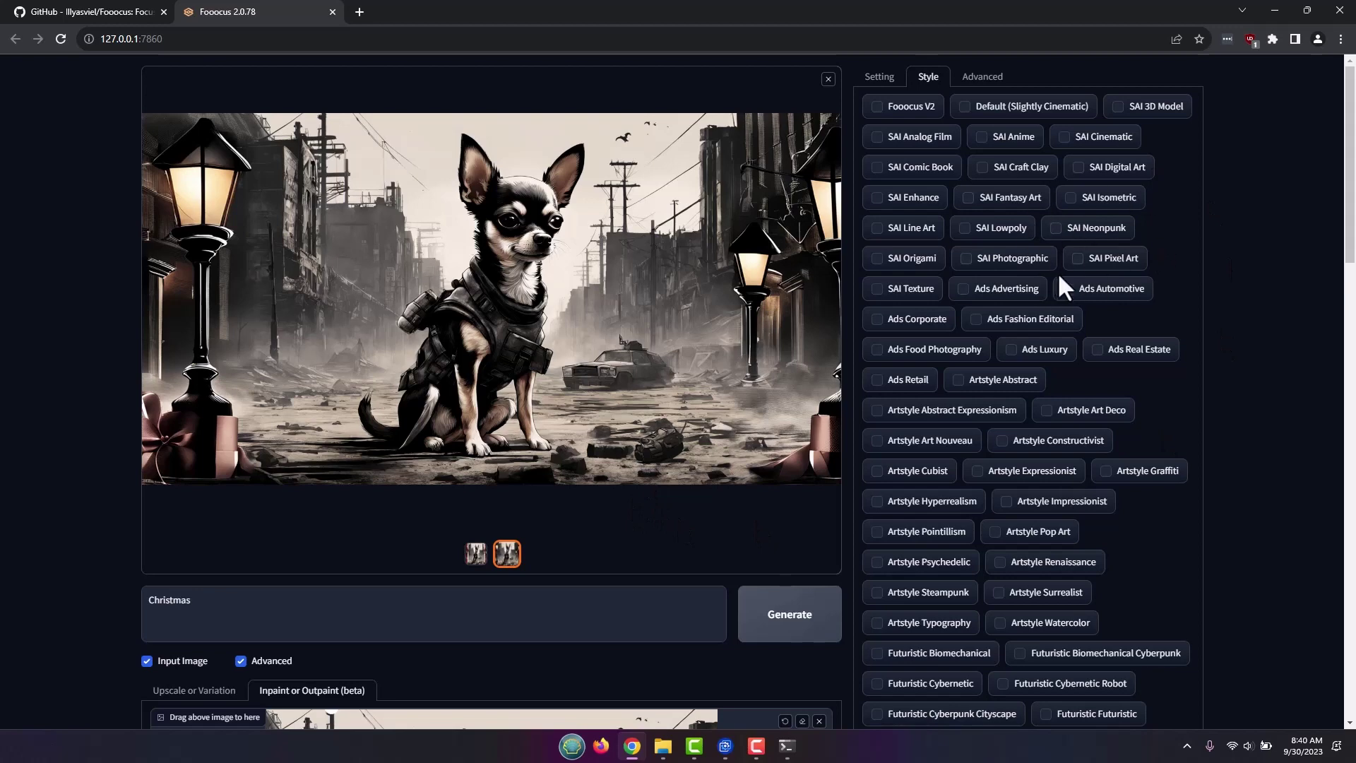
scroll(660, 518, "down", 4)
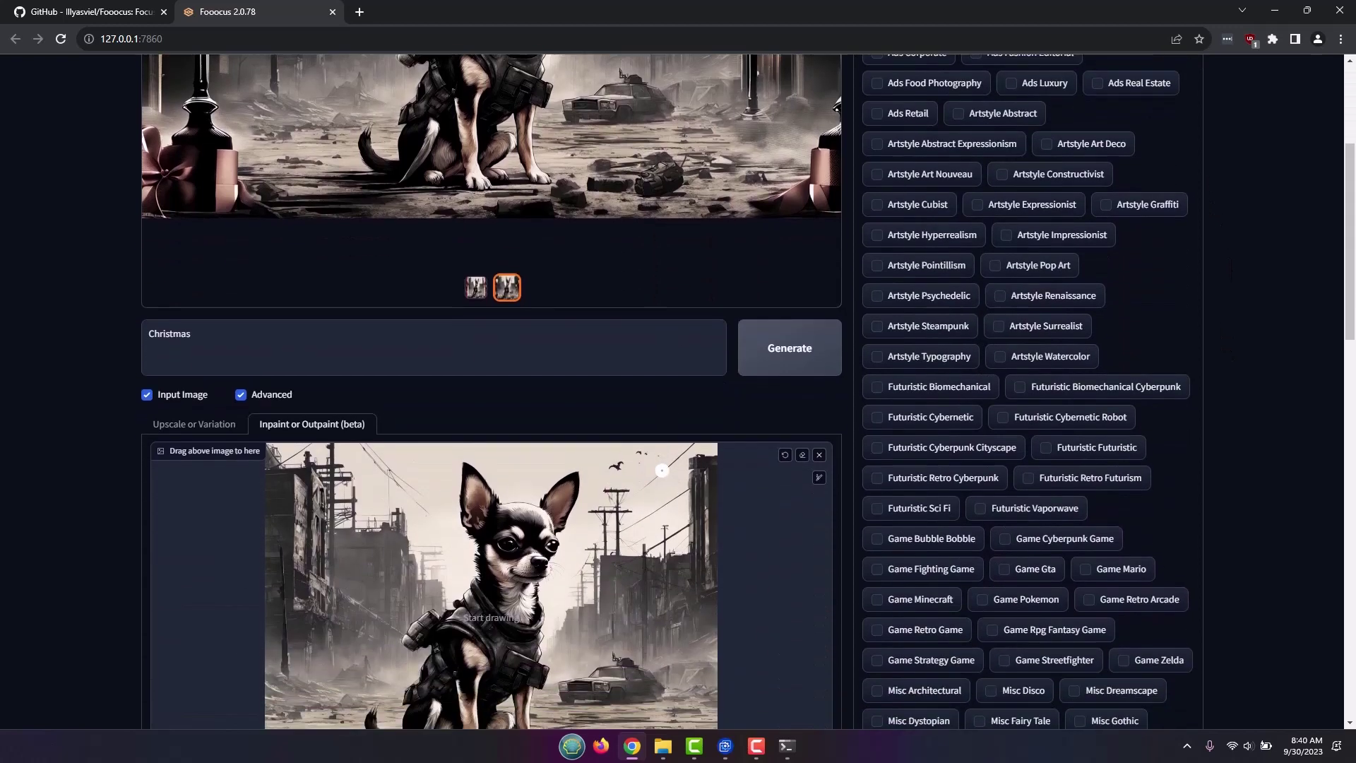
scroll(675, 531, "down", 2)
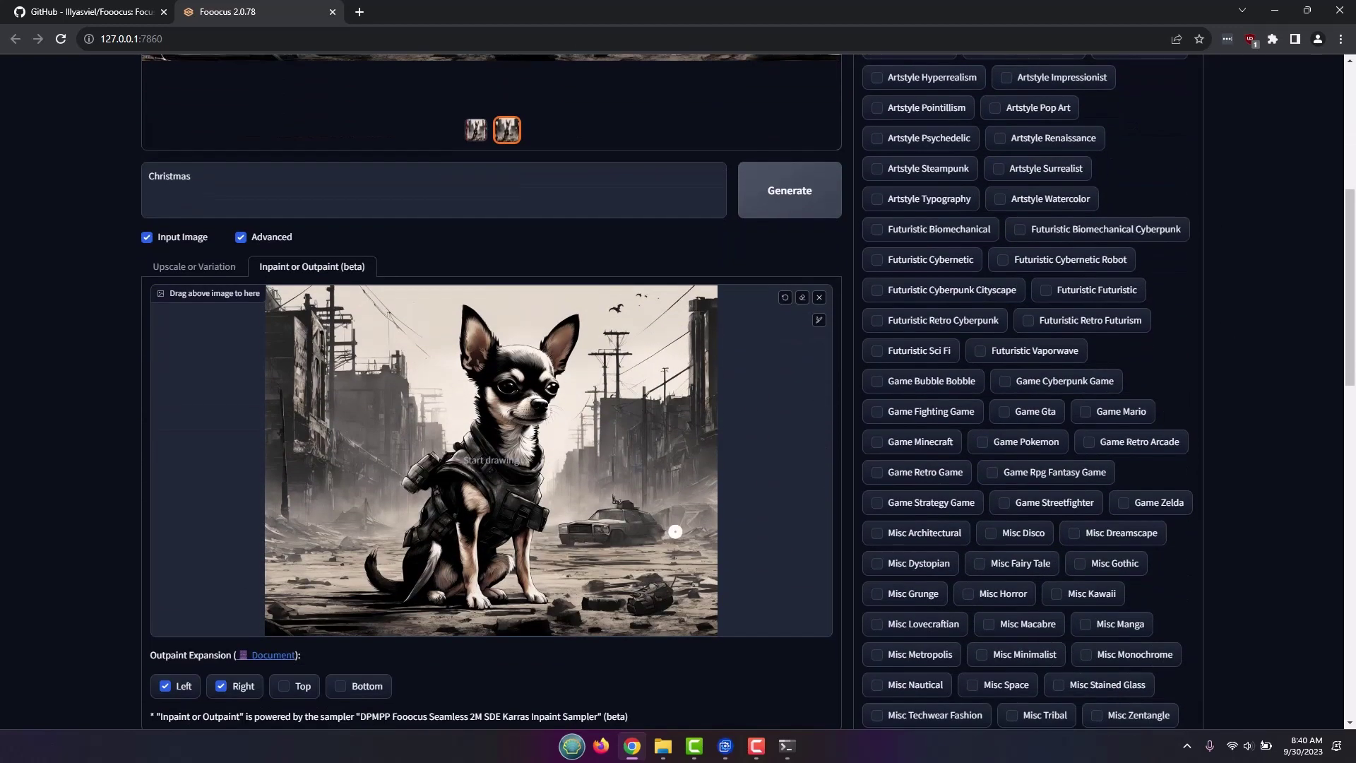
scroll(692, 526, "up", 1)
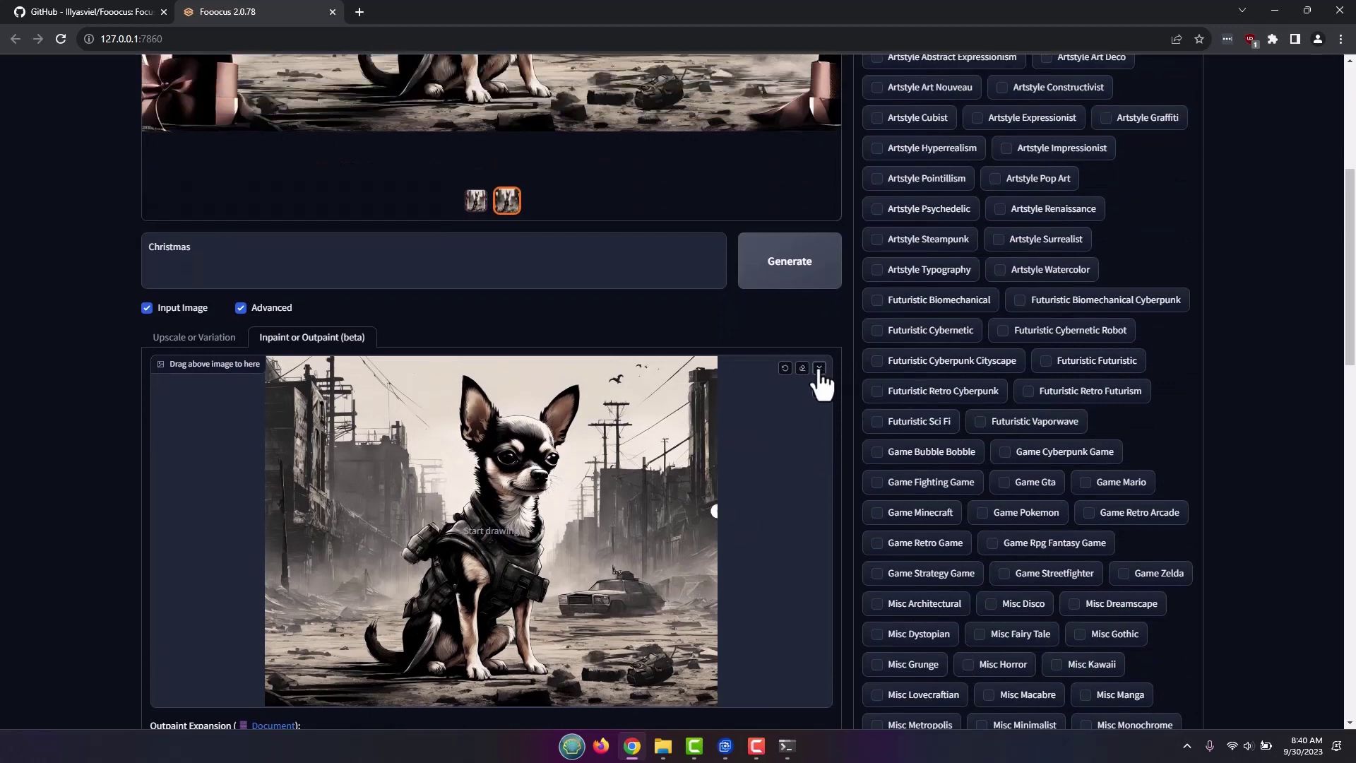
Remove the chihuahua and drag the brown-eye close-up PNG from Files onto the inpaint canvas.
left_click(819, 368)
scroll(756, 459, "down", 2)
mouse_move(663, 741)
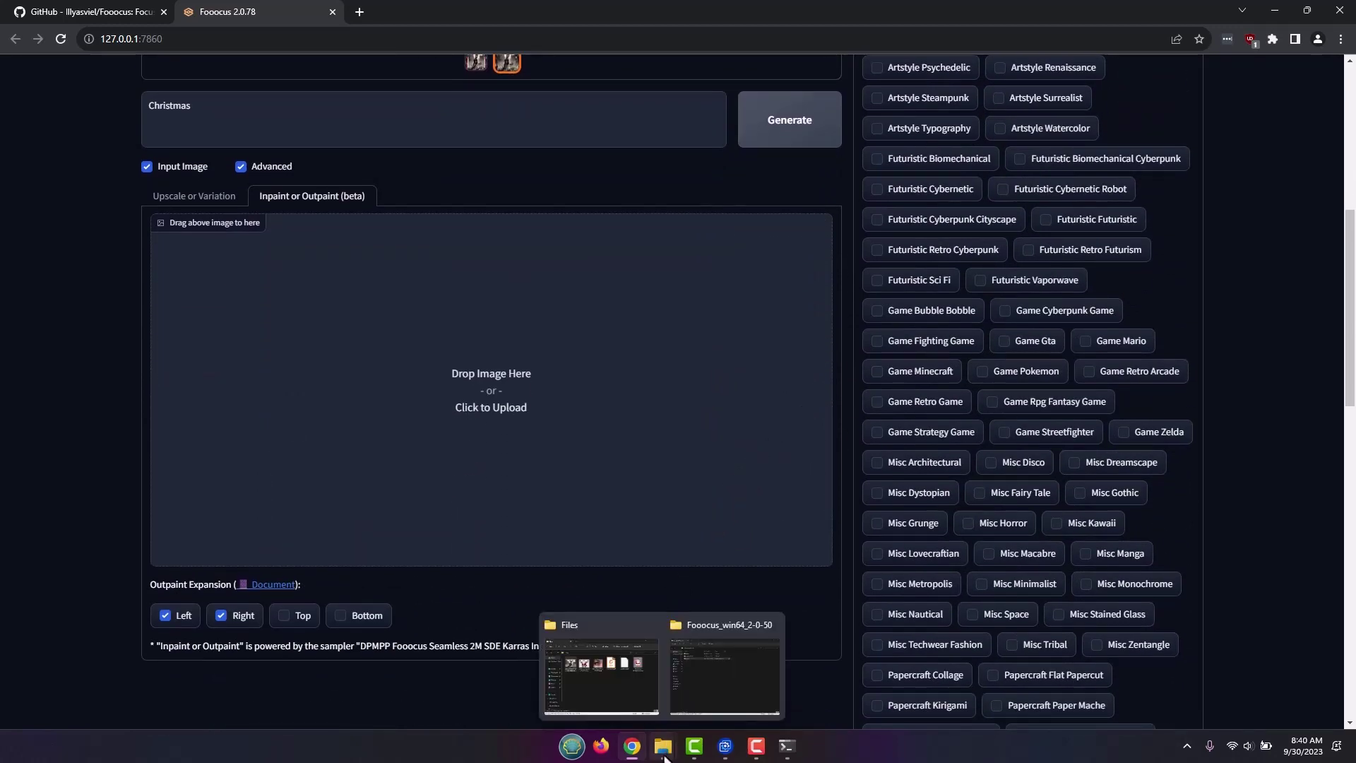
left_click(654, 675)
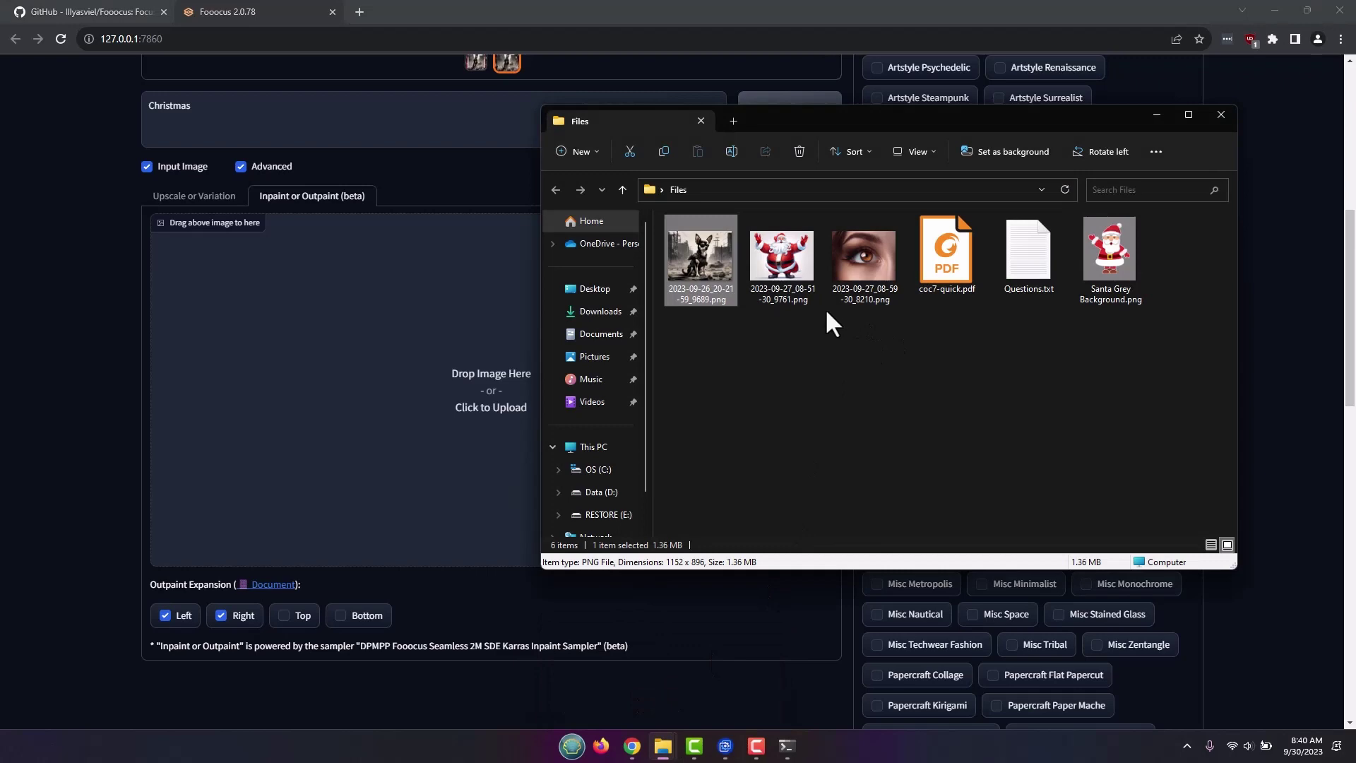
left_click_drag(869, 267, 452, 424)
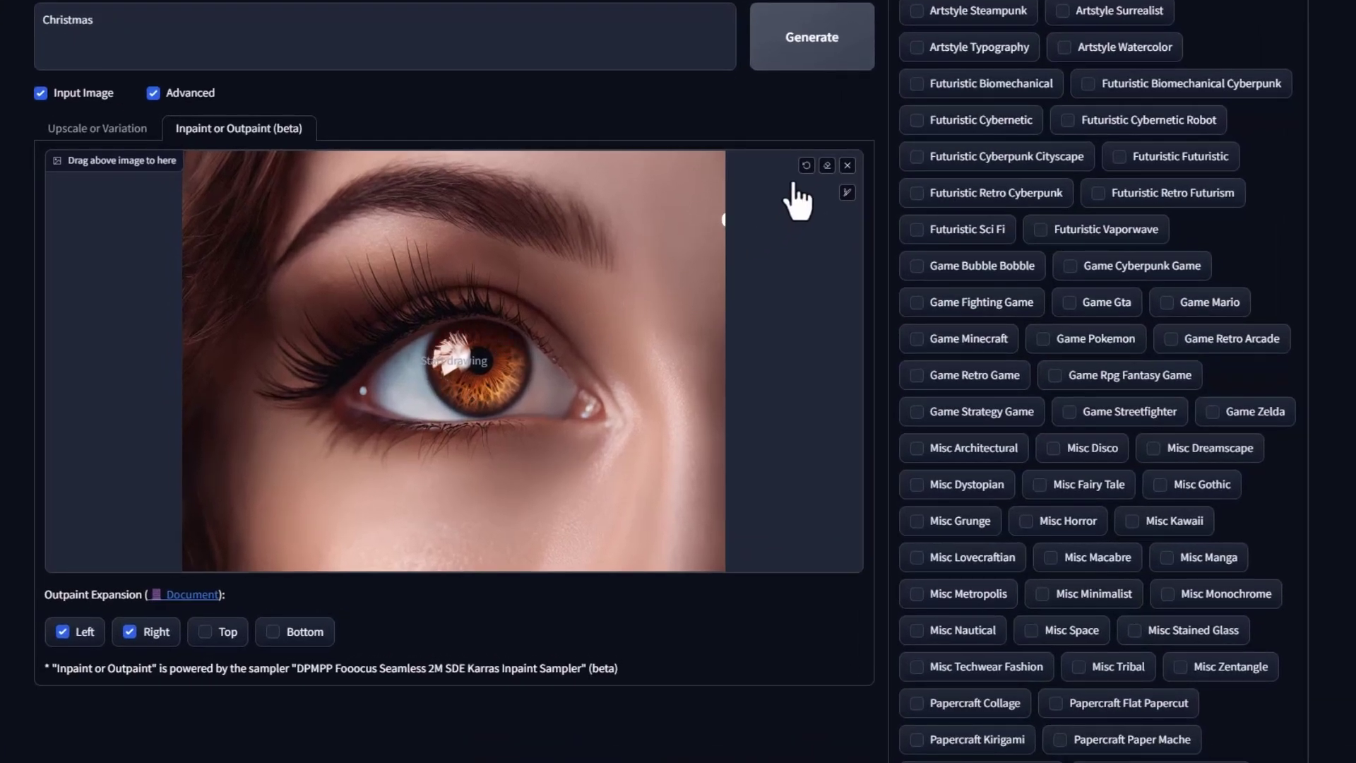
Paint an inpaint mask over the eye's iris and pupil with the brush.
left_click(848, 195)
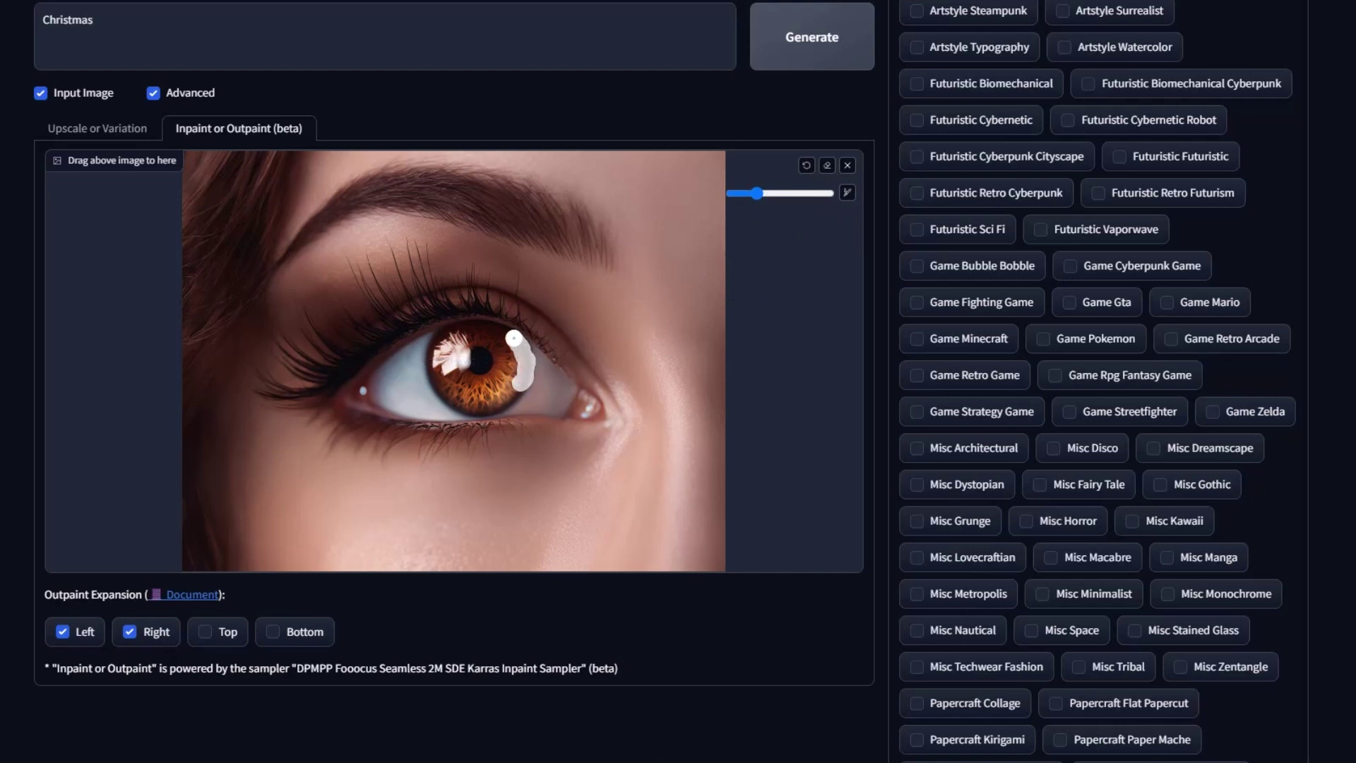
right_click(501, 330)
mouse_move(484, 323)
left_mouse_down()
mouse_move(428, 358)
mouse_move(450, 404)
mouse_move(507, 404)
mouse_move(524, 354)
mouse_move(505, 325)
mouse_move(464, 324)
mouse_move(504, 349)
mouse_move(513, 383)
mouse_move(504, 392)
mouse_move(494, 350)
mouse_move(477, 341)
mouse_move(443, 353)
mouse_move(448, 384)
mouse_move(501, 395)
mouse_move(457, 382)
mouse_move(457, 351)
mouse_move(474, 353)
mouse_move(489, 382)
mouse_move(462, 371)
mouse_move(490, 375)
left_mouse_up()
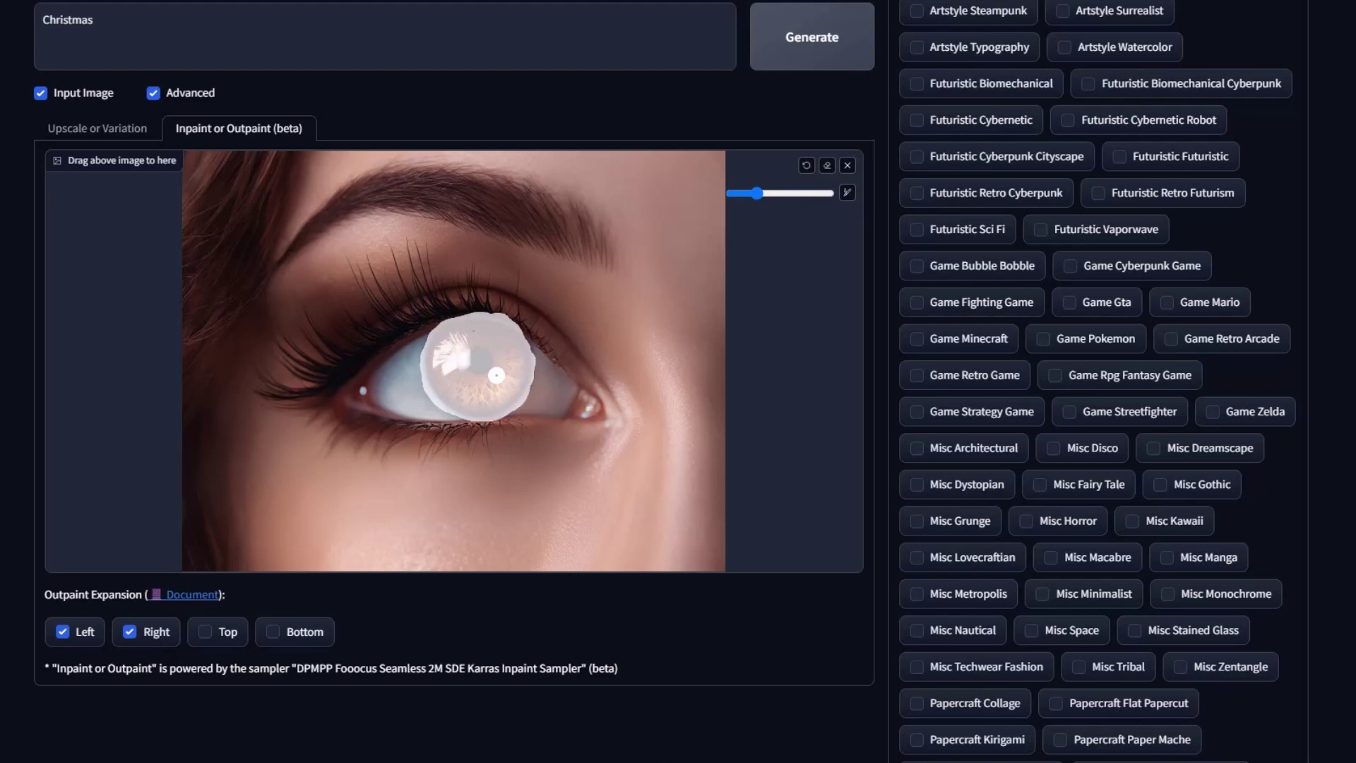
Change the prompt to 'Blue eyes' and generate the masked iris inpaint.
double_click(85, 19)
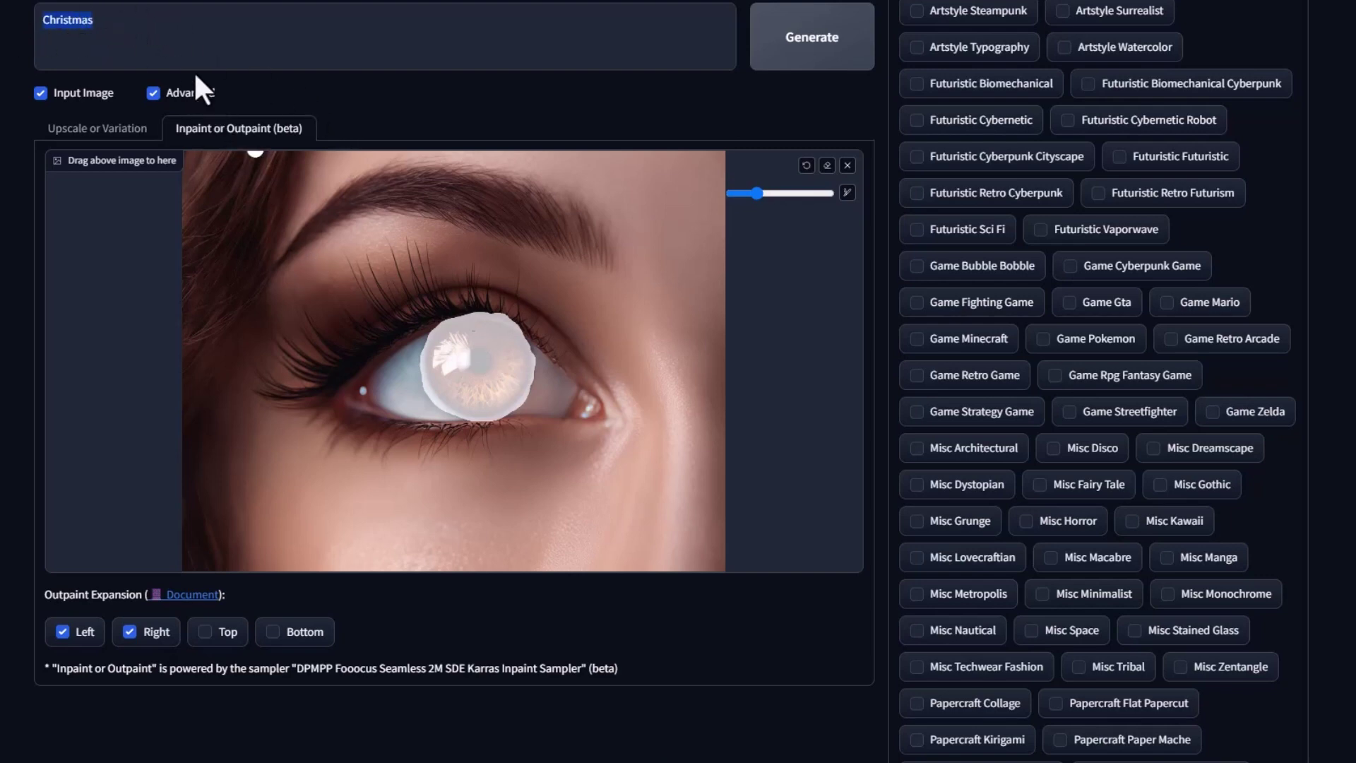
type("Blue eyes")
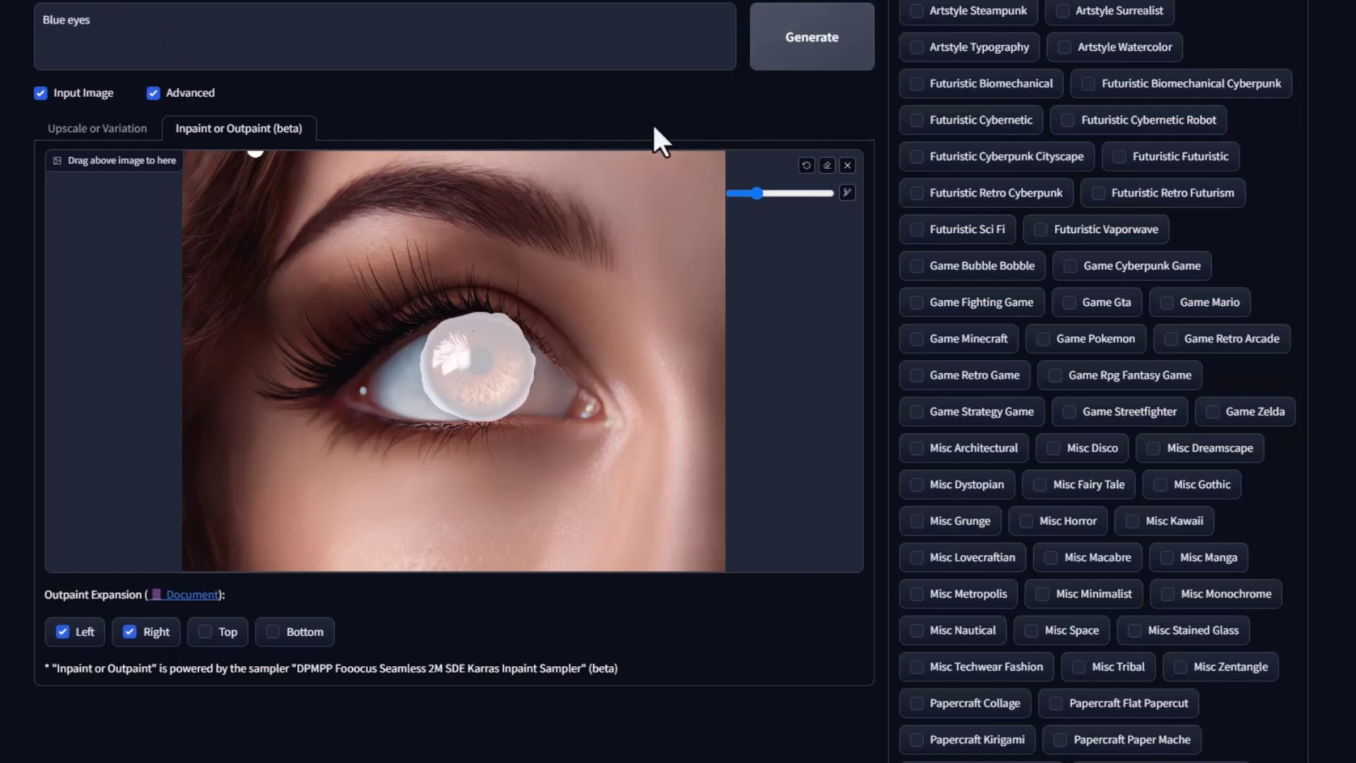
scroll(1044, 166, "up", 7)
scroll(1102, 70, "up", 1)
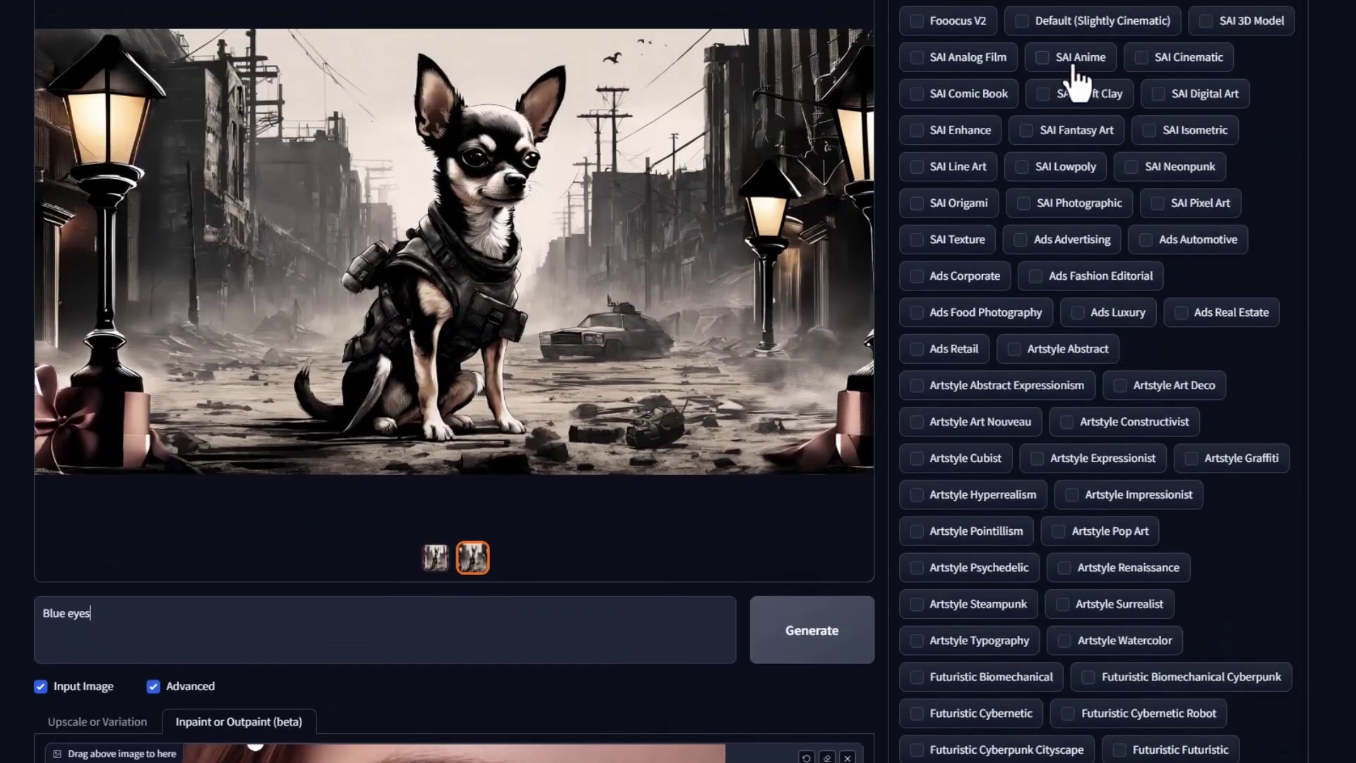
scroll(975, 348, "down", 5)
scroll(1072, 374, "down", 4)
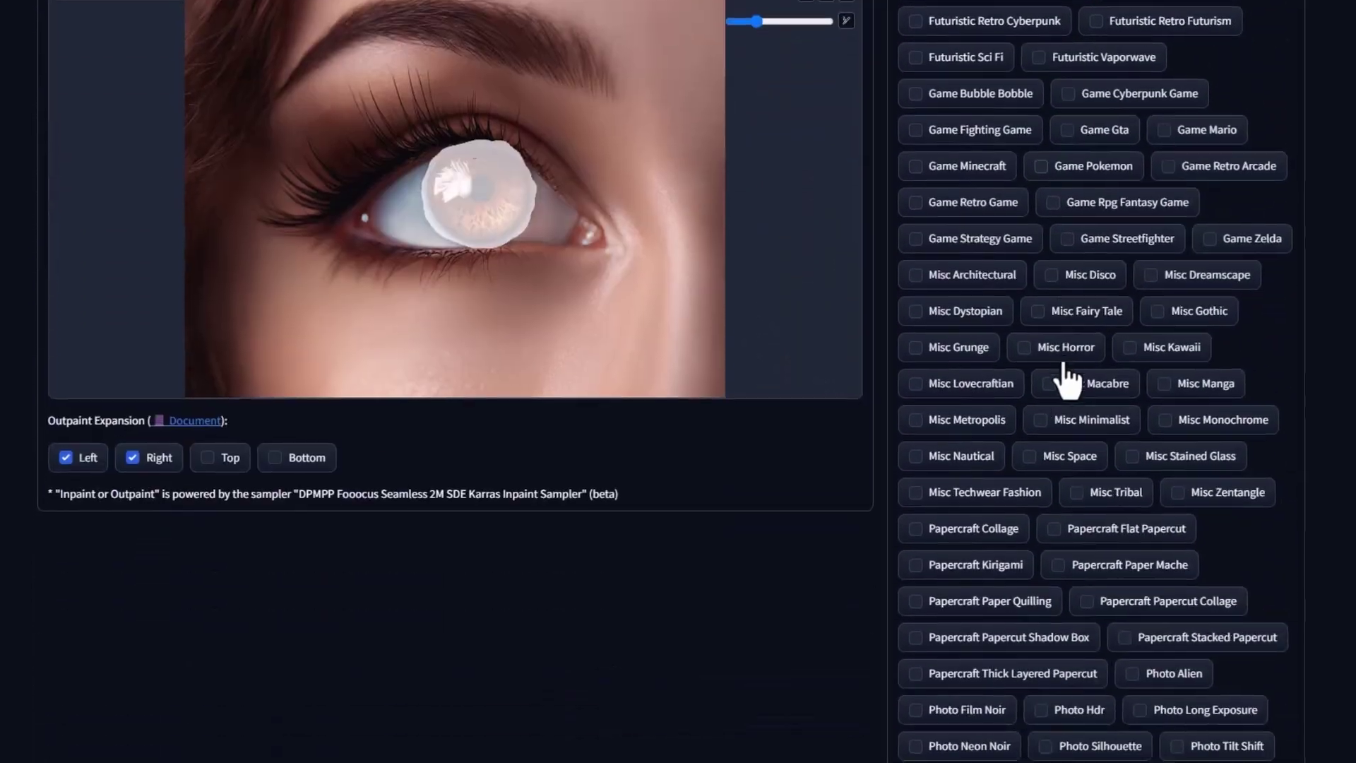
scroll(1083, 381, "up", 7)
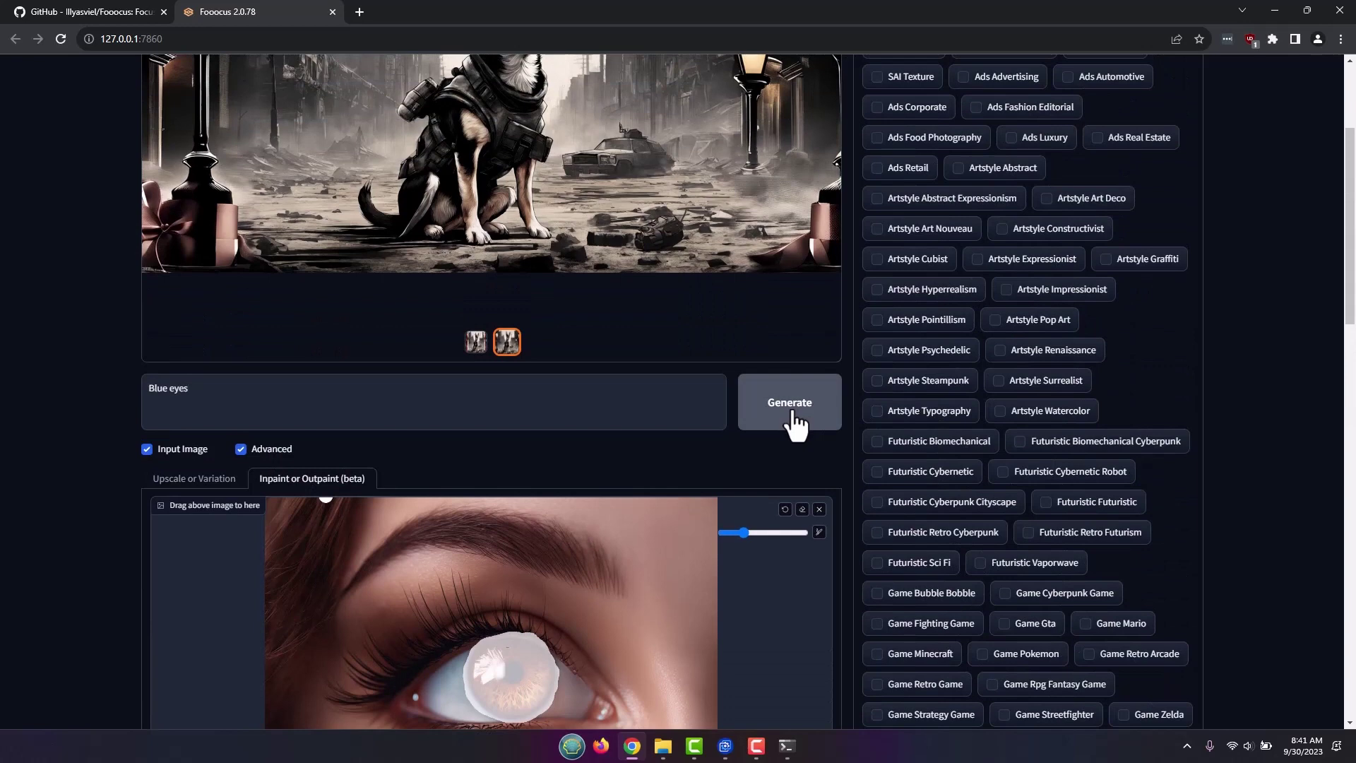
left_click(792, 413)
scroll(747, 361, "up", 3)
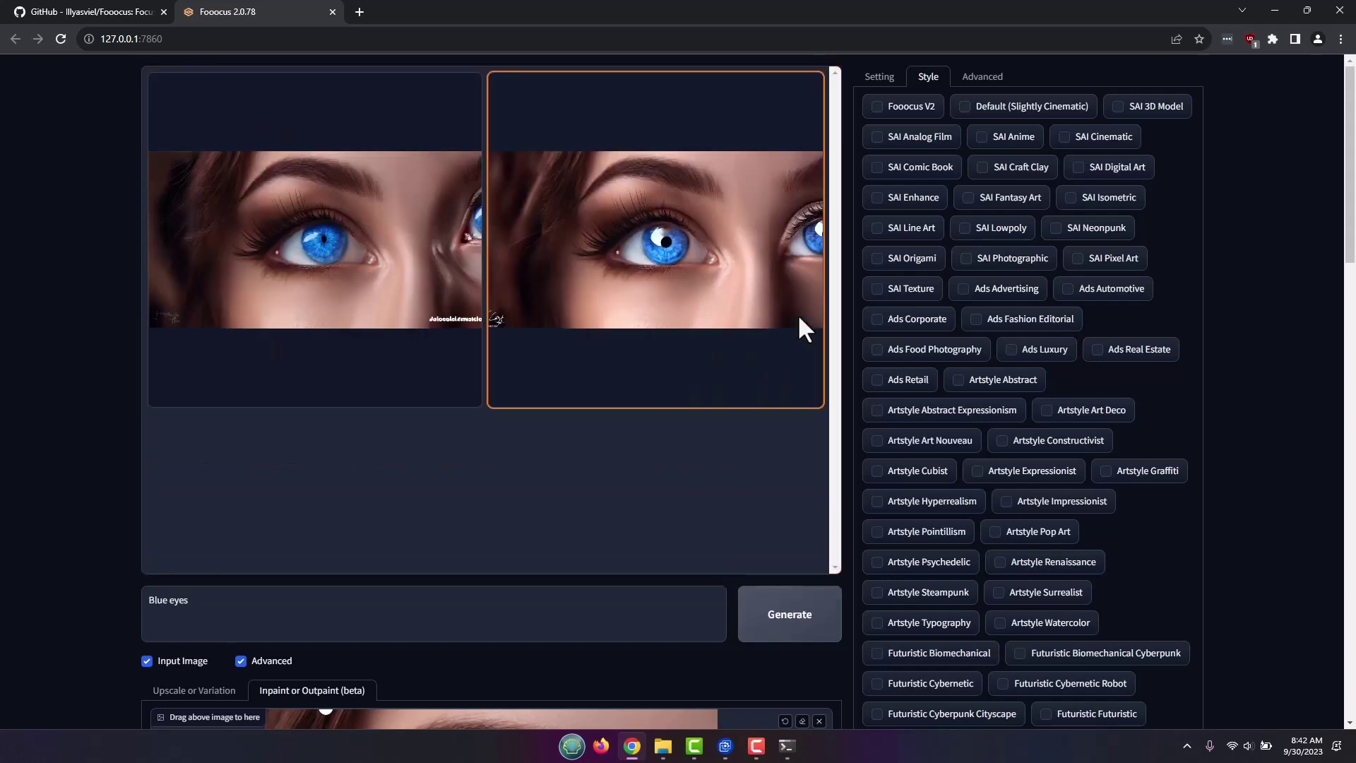
Enlarge the first and then the second blue-eye result to compare them.
left_click(381, 286)
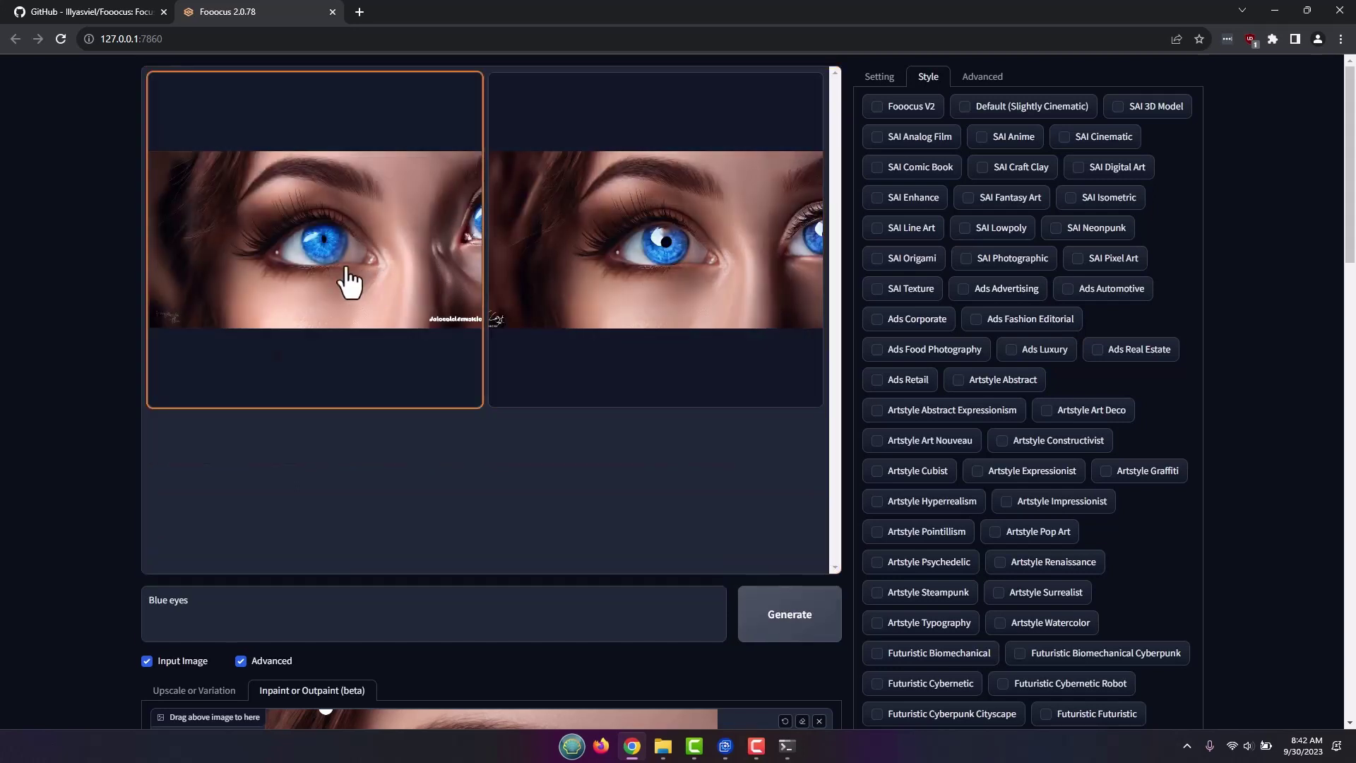
left_click(370, 304)
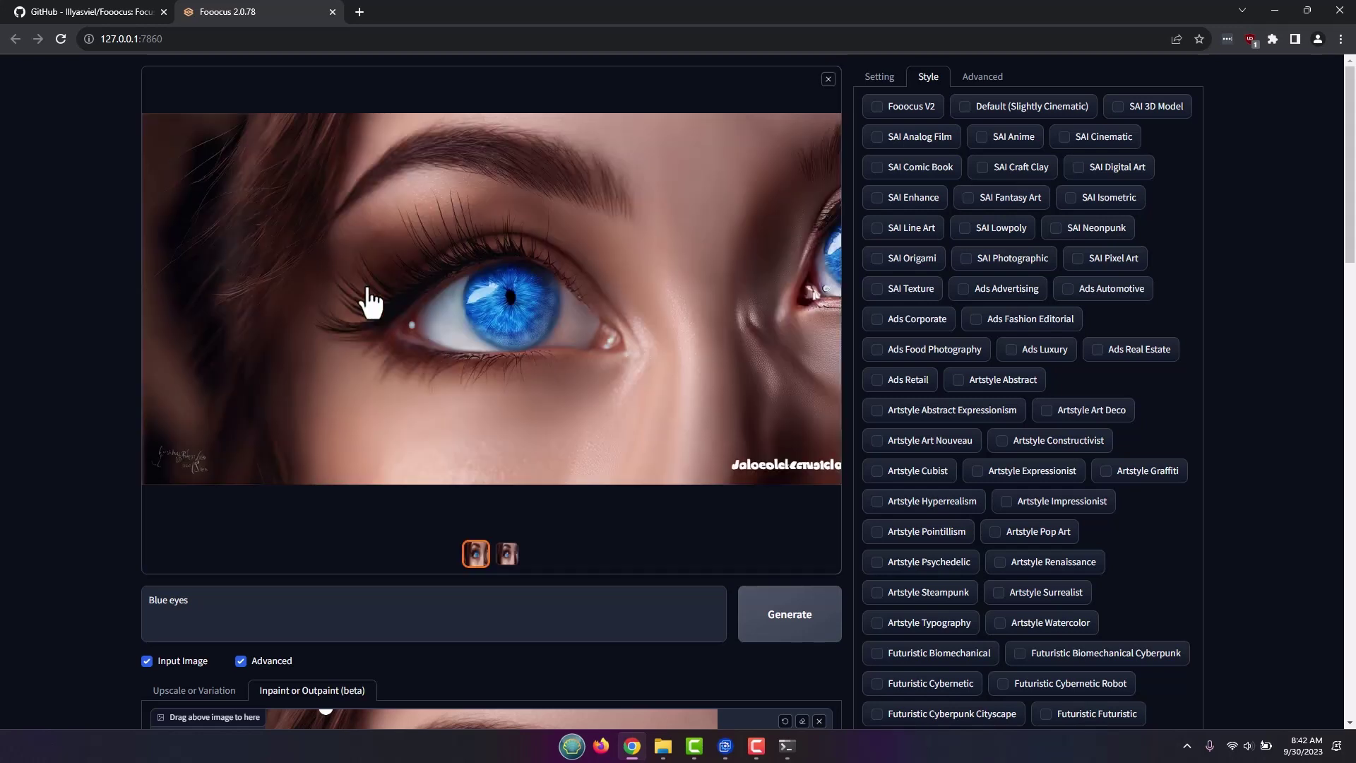
left_click(506, 555)
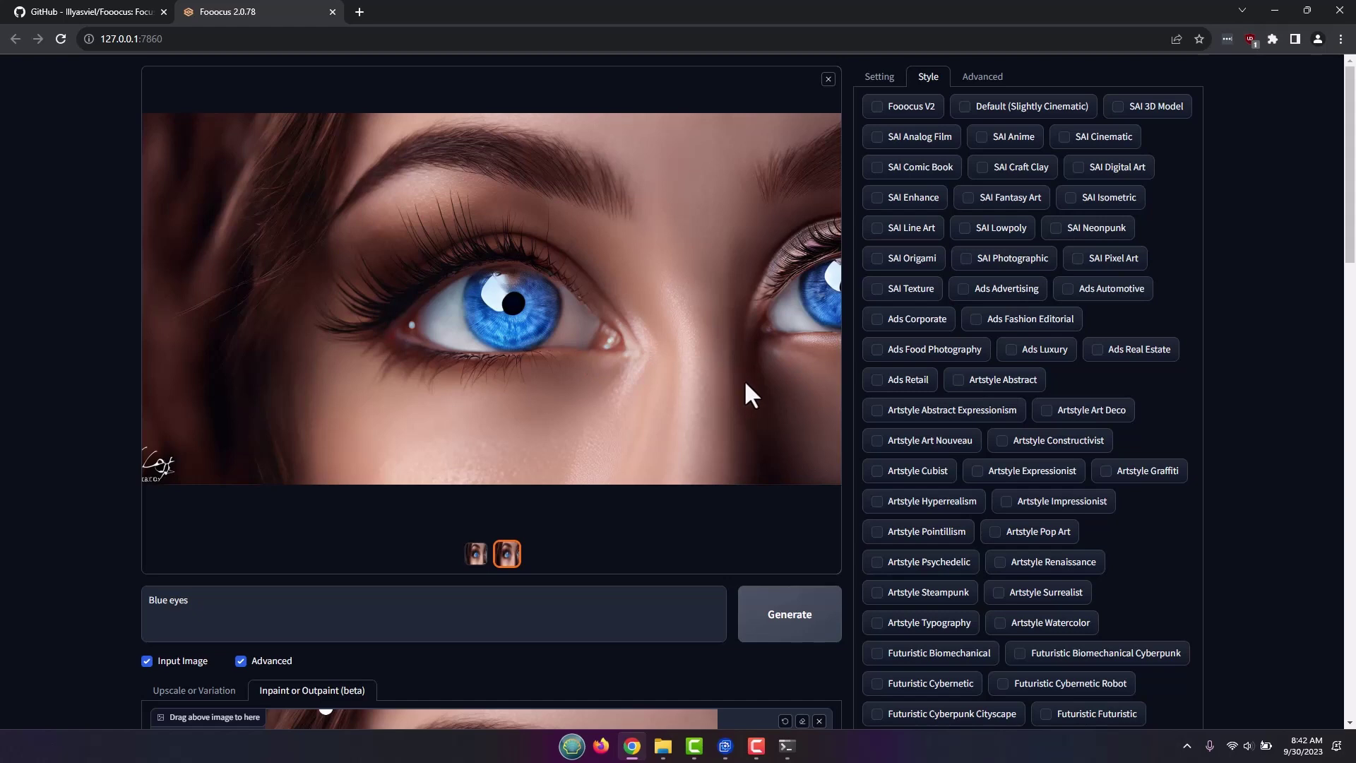
Uncheck the Left and Right Outpaint Expansion options.
scroll(636, 473, "down", 8)
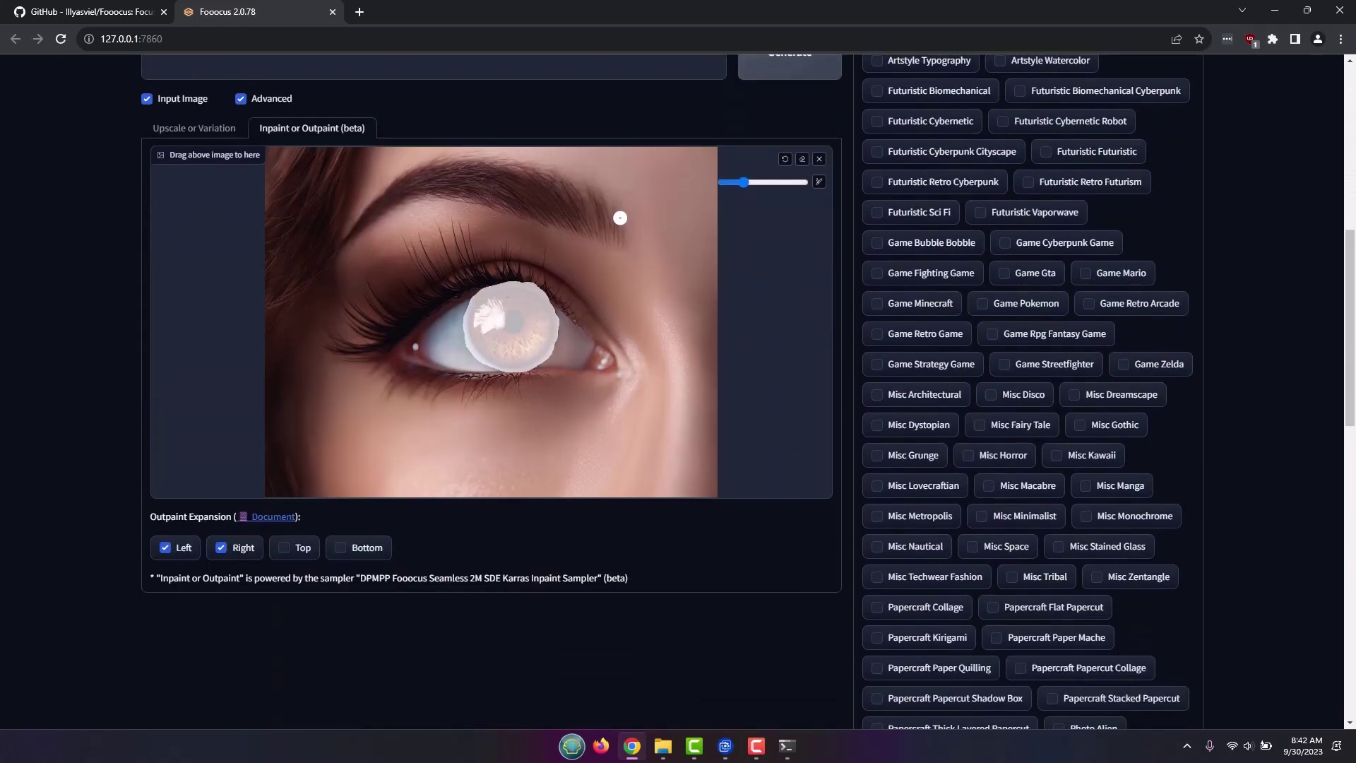
left_click(230, 538)
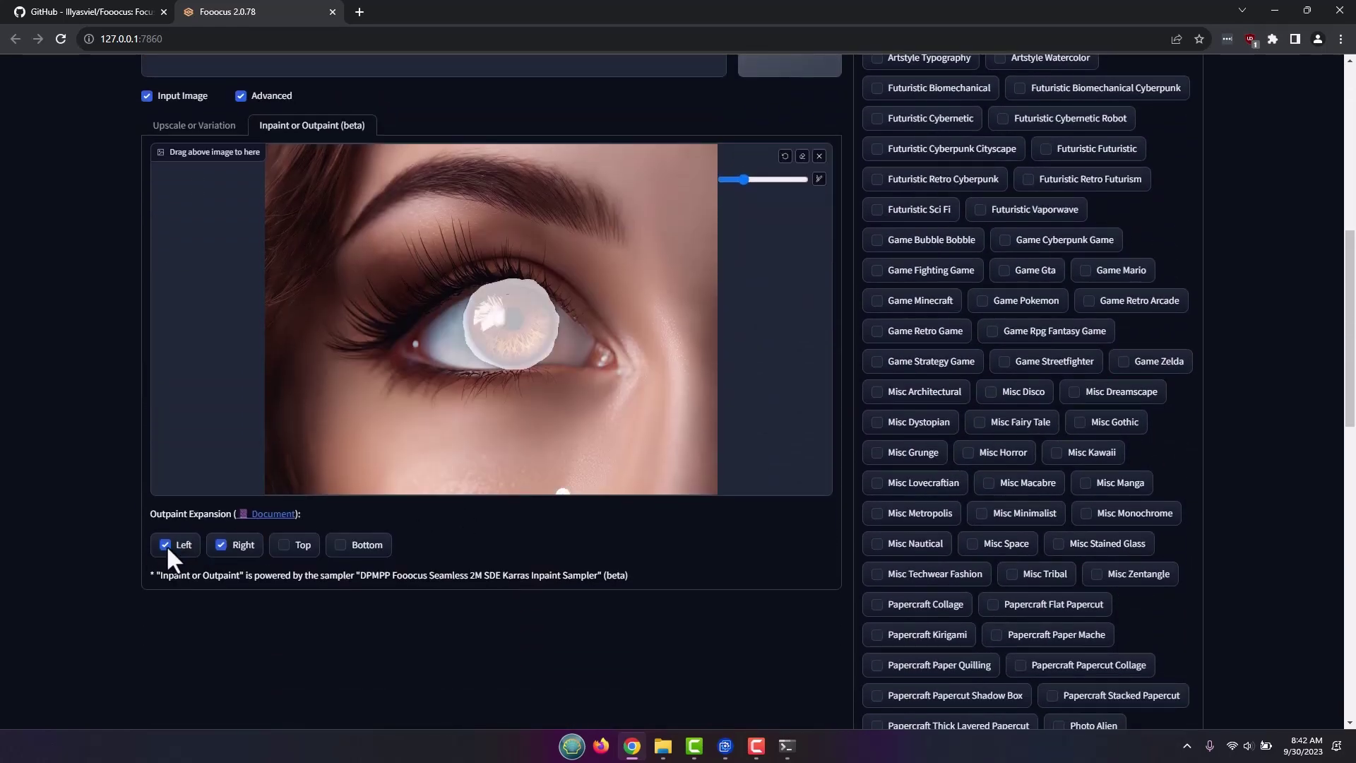
scroll(469, 410, "up", 8)
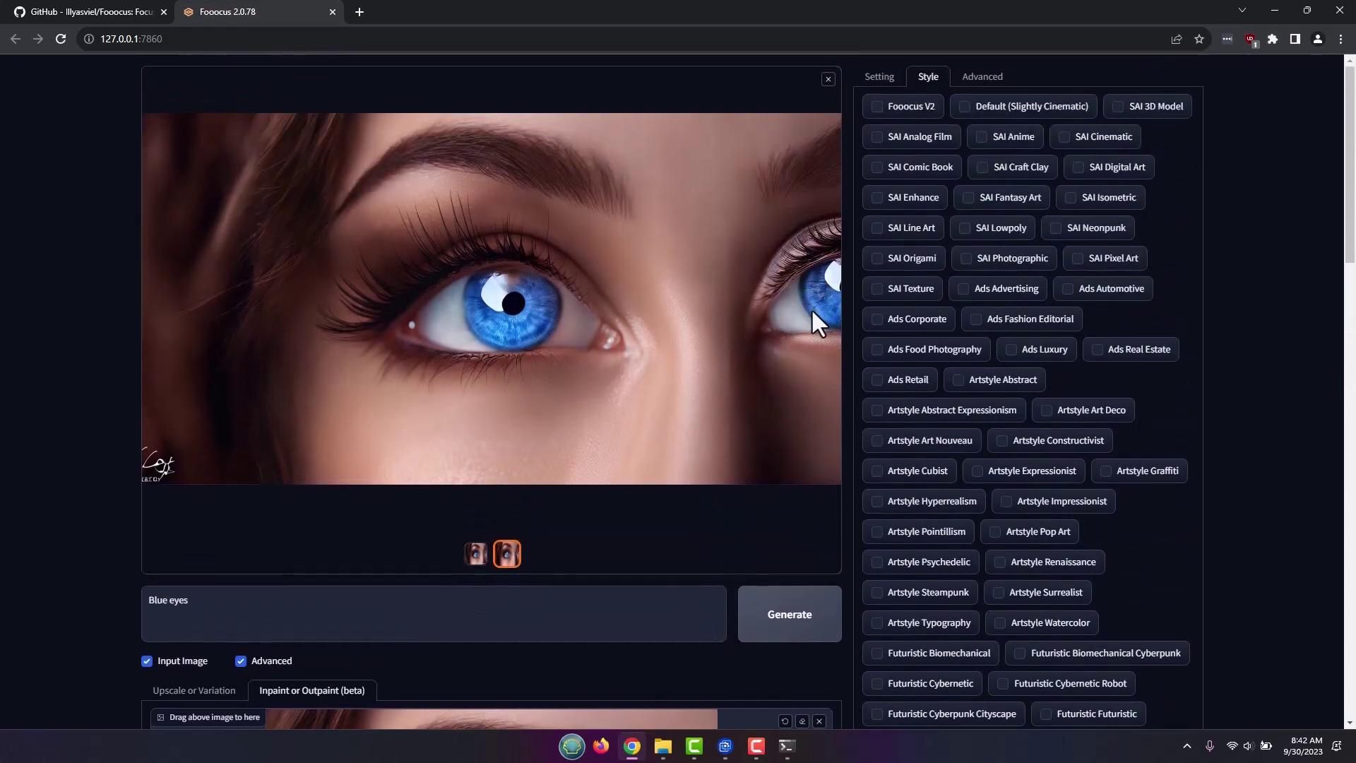
scroll(811, 308, "down", 11)
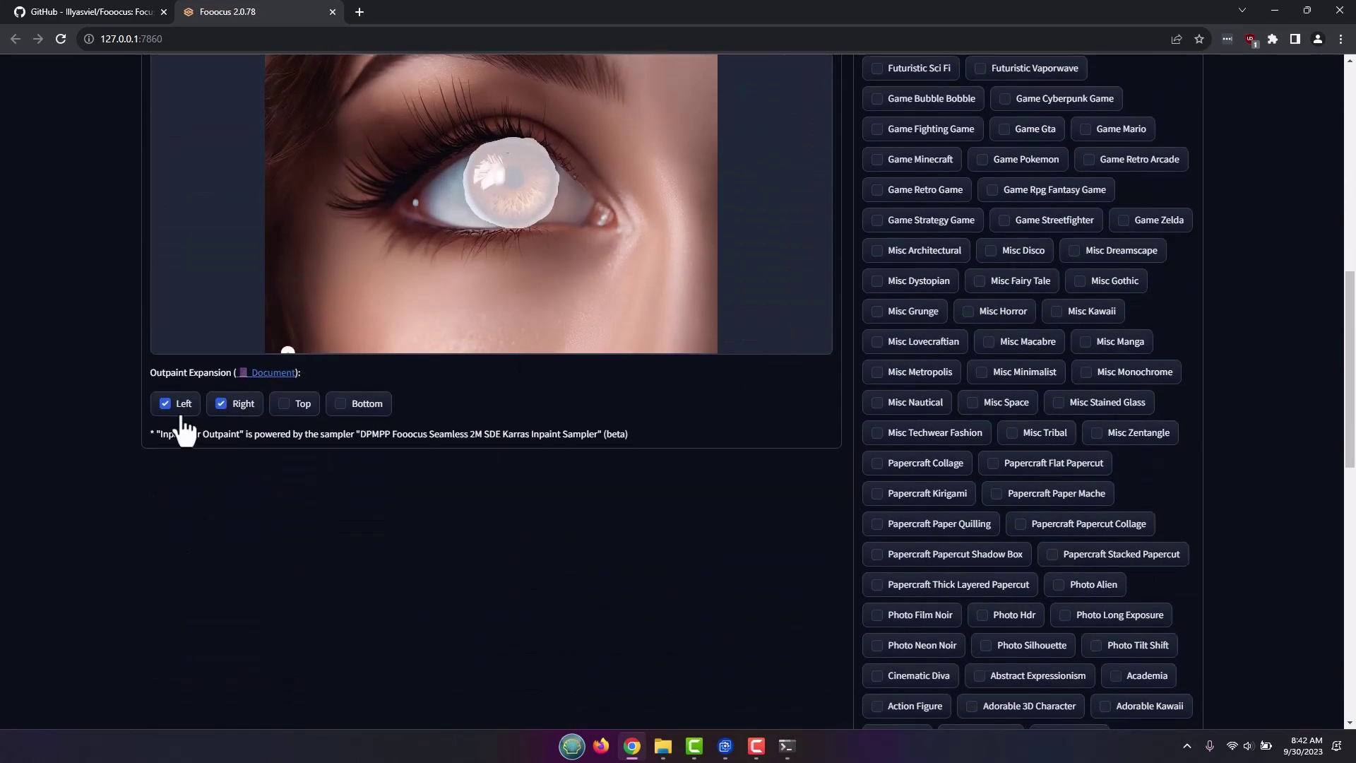
scroll(425, 380, "up", 9)
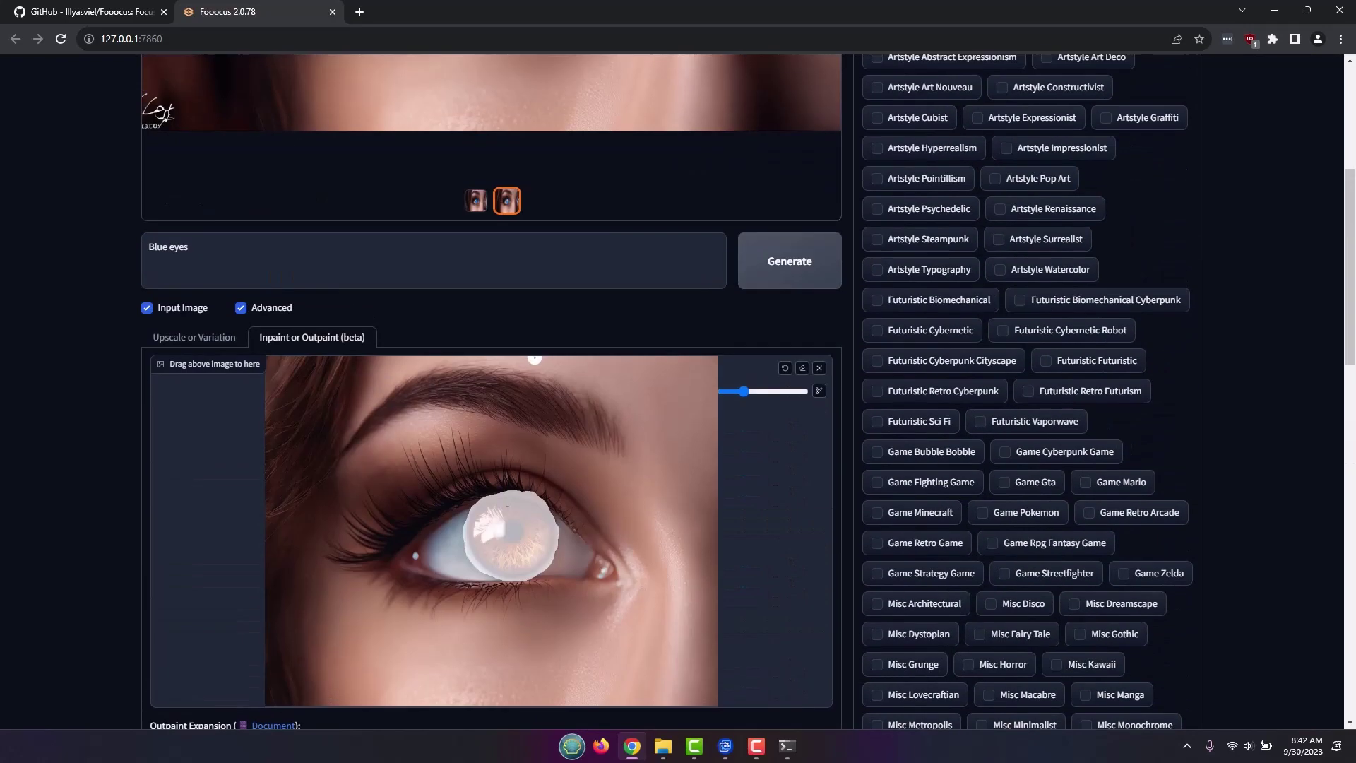
scroll(548, 364, "up", 1)
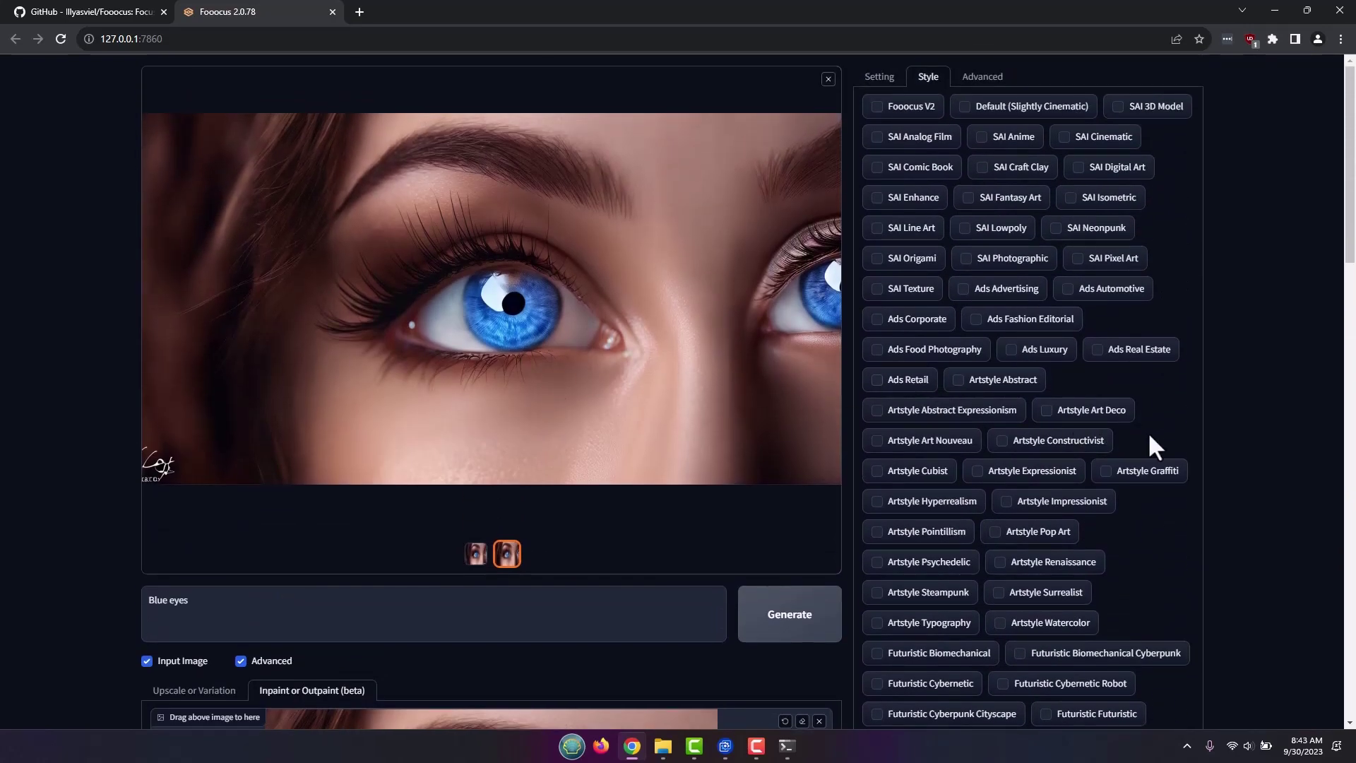
scroll(1192, 448, "down", 8)
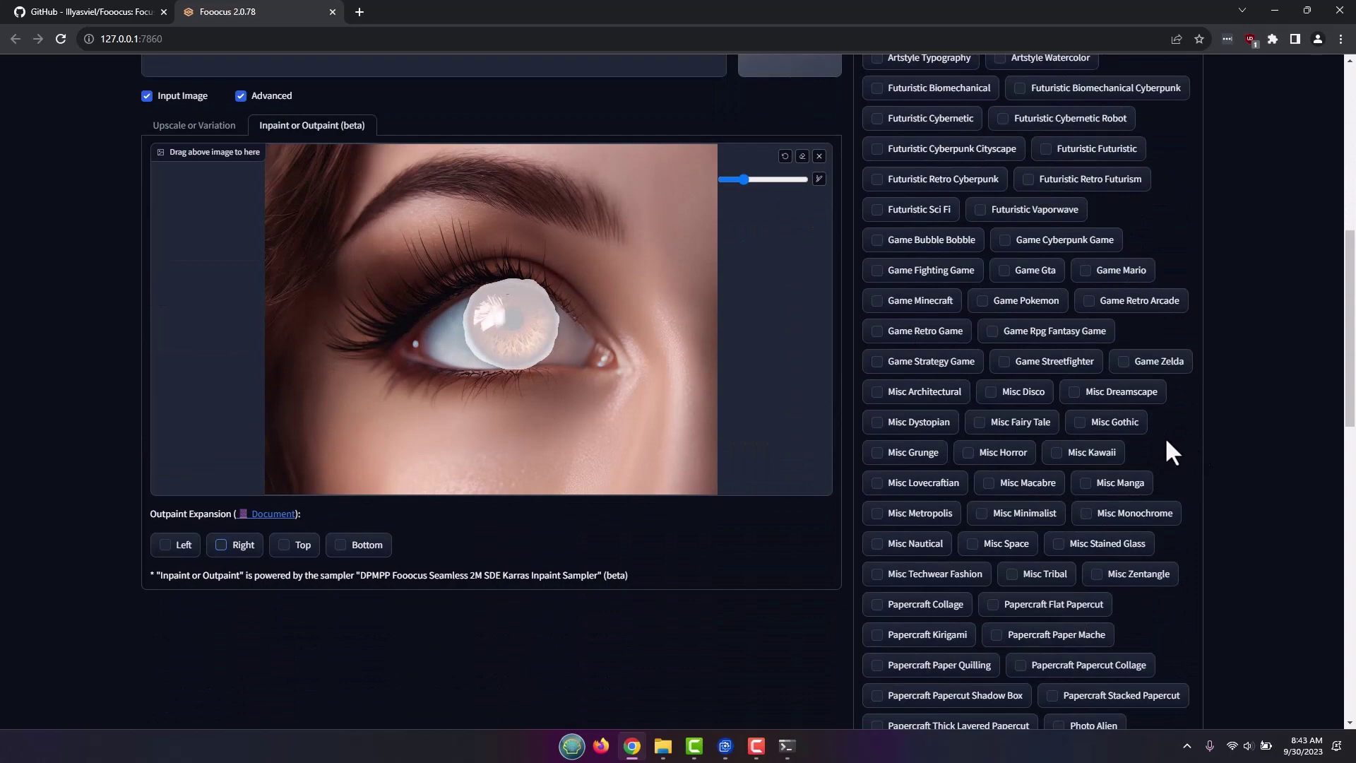
Generate the masked iris with the prompt 'demon eyes'.
scroll(964, 465, "up", 8)
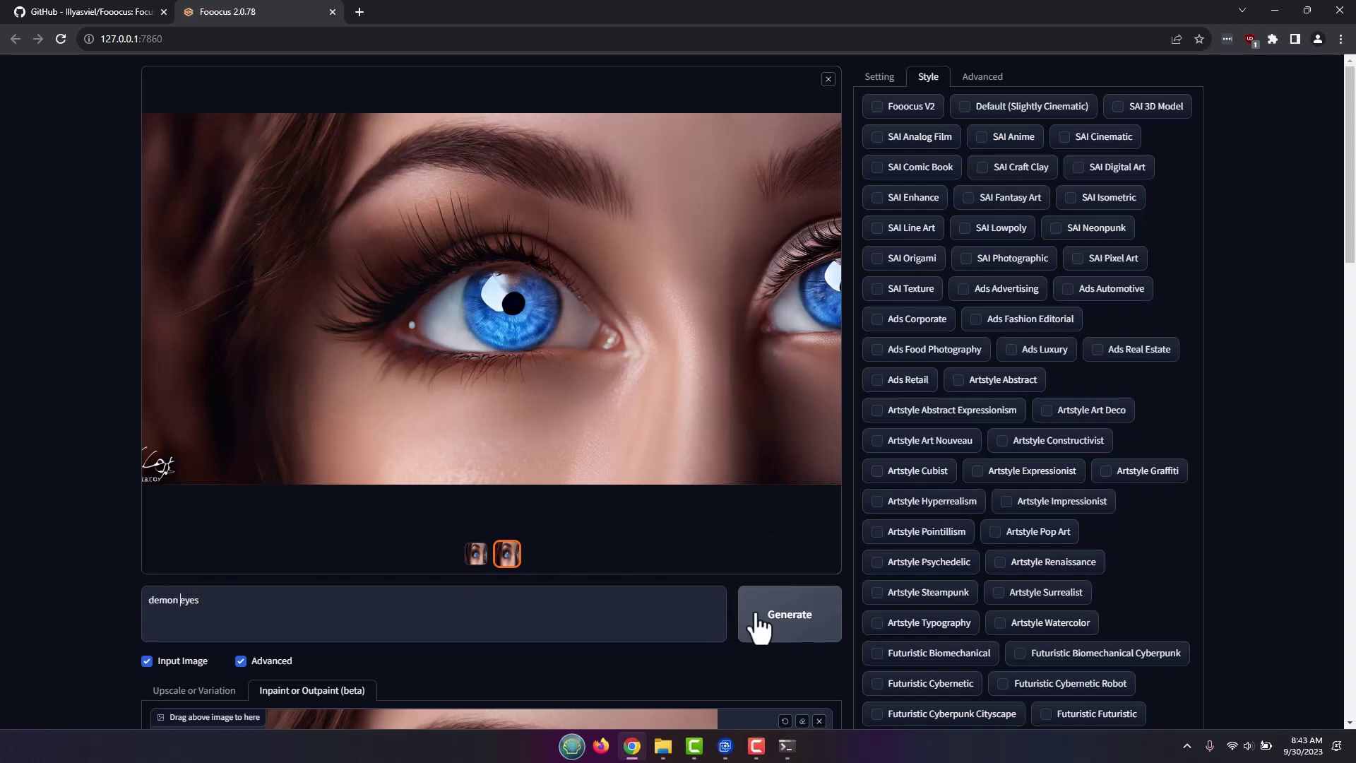
left_click(812, 622)
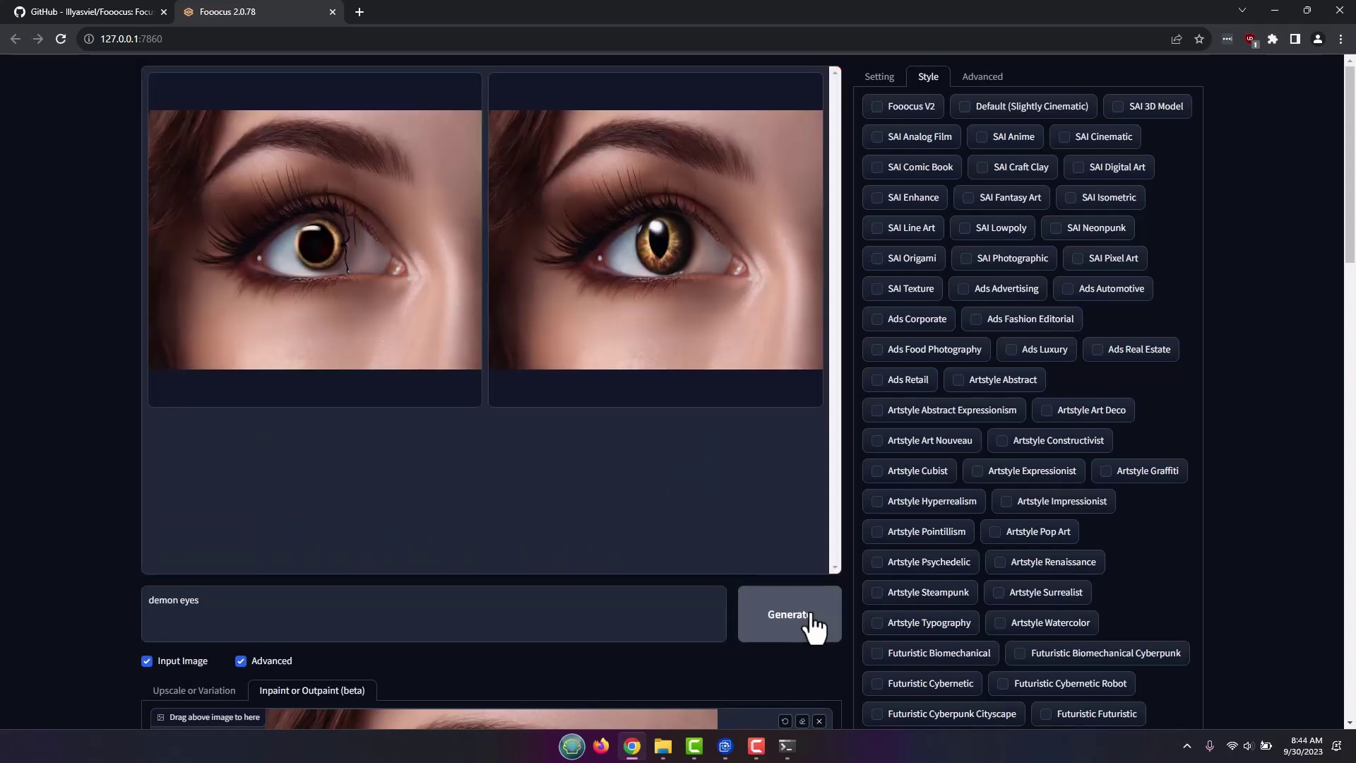
Enlarge both demon-eye results, returning to the first one with the round pupil.
left_click(336, 328)
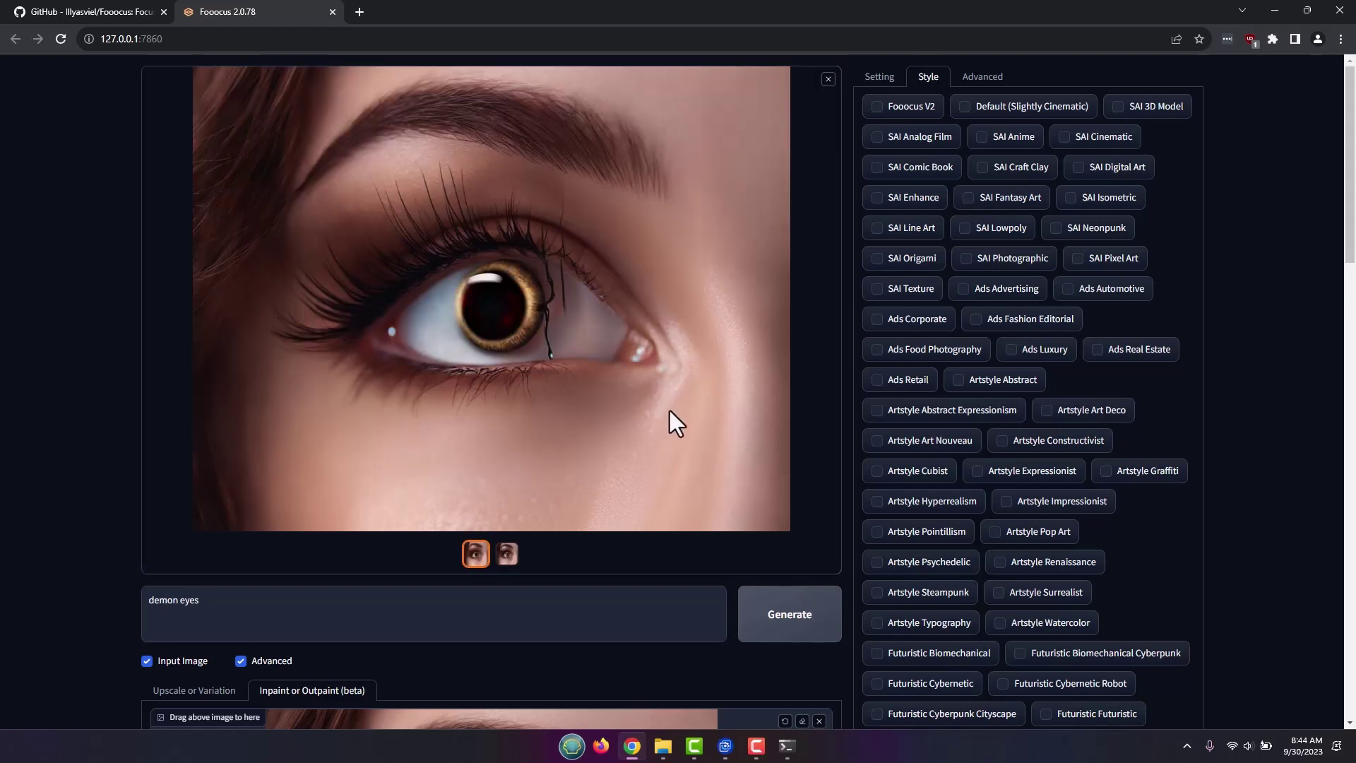
left_click(700, 397)
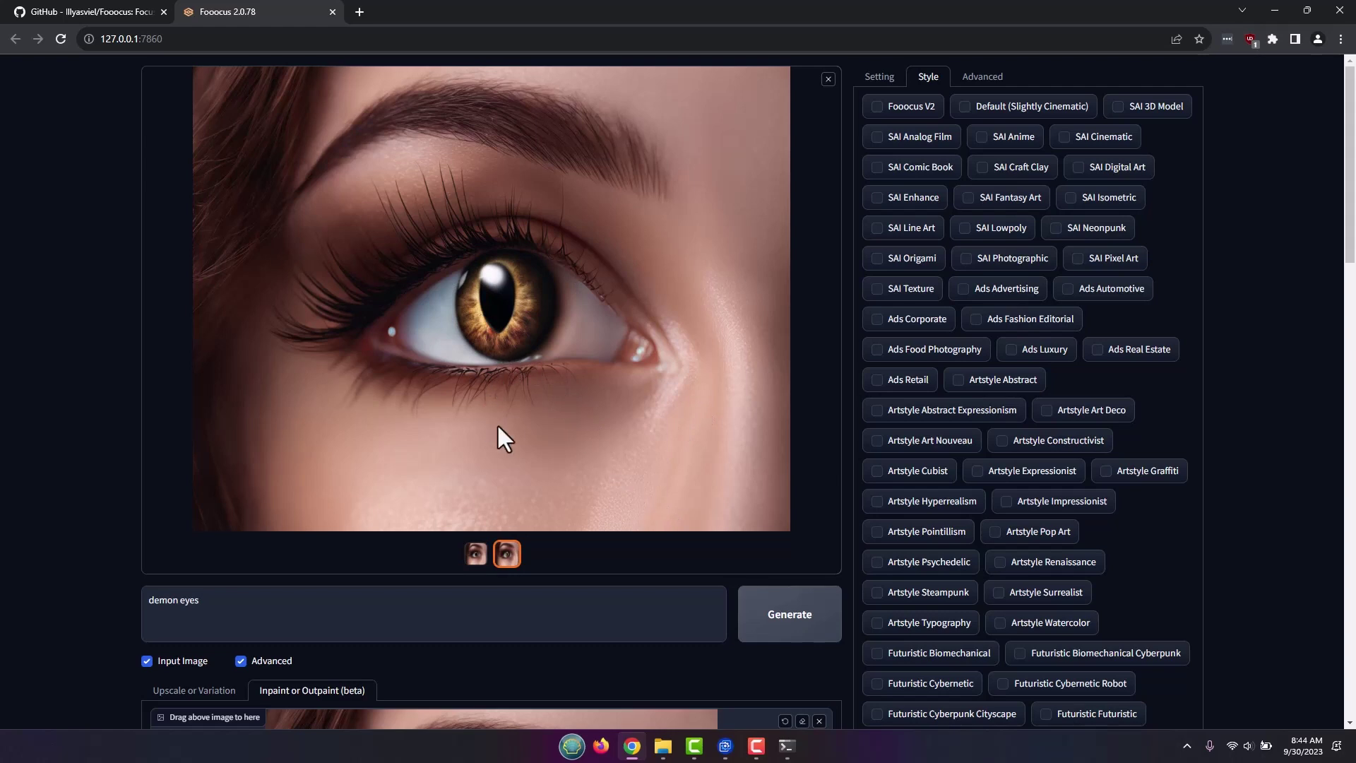
left_click(608, 494)
Check the Upscale or Variation tab, then return to the Inpaint or Outpaint tab.
scroll(616, 498, "down", 2)
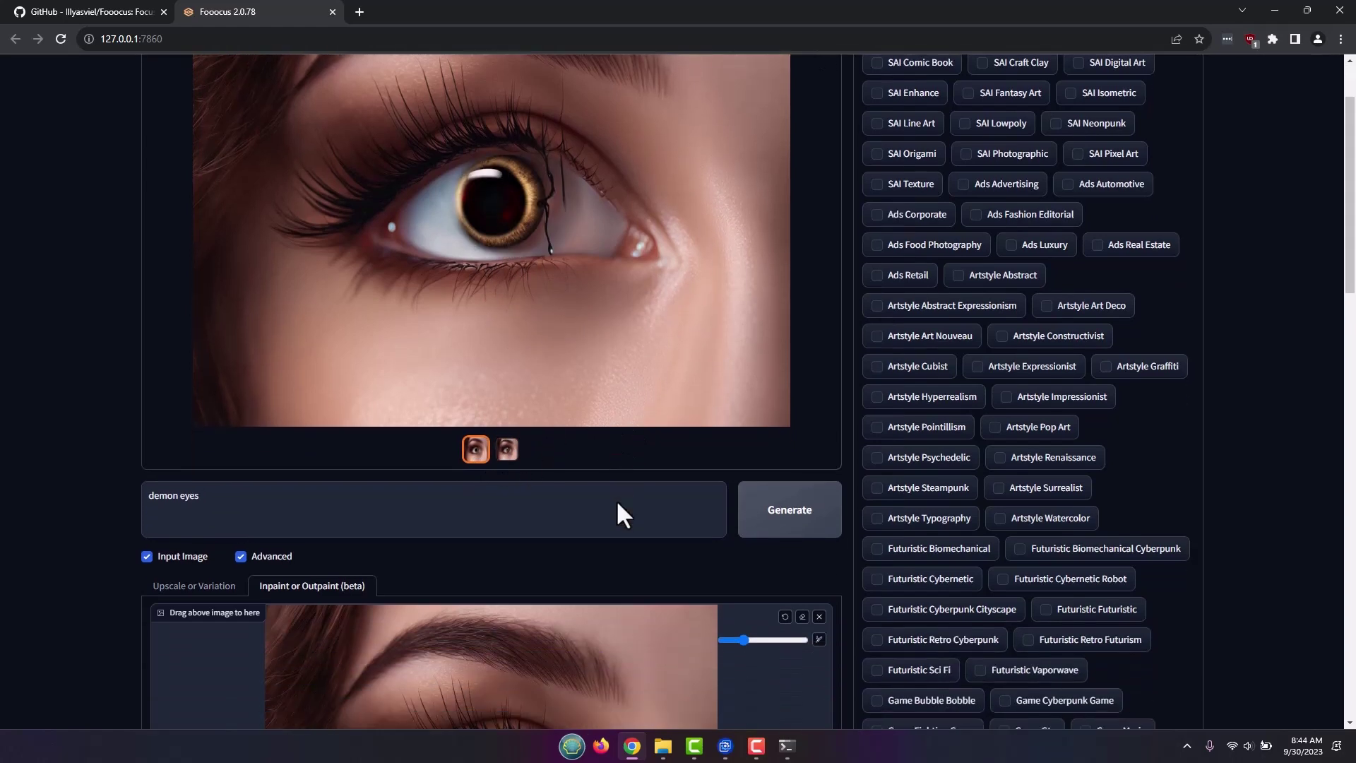
scroll(616, 498, "down", 4)
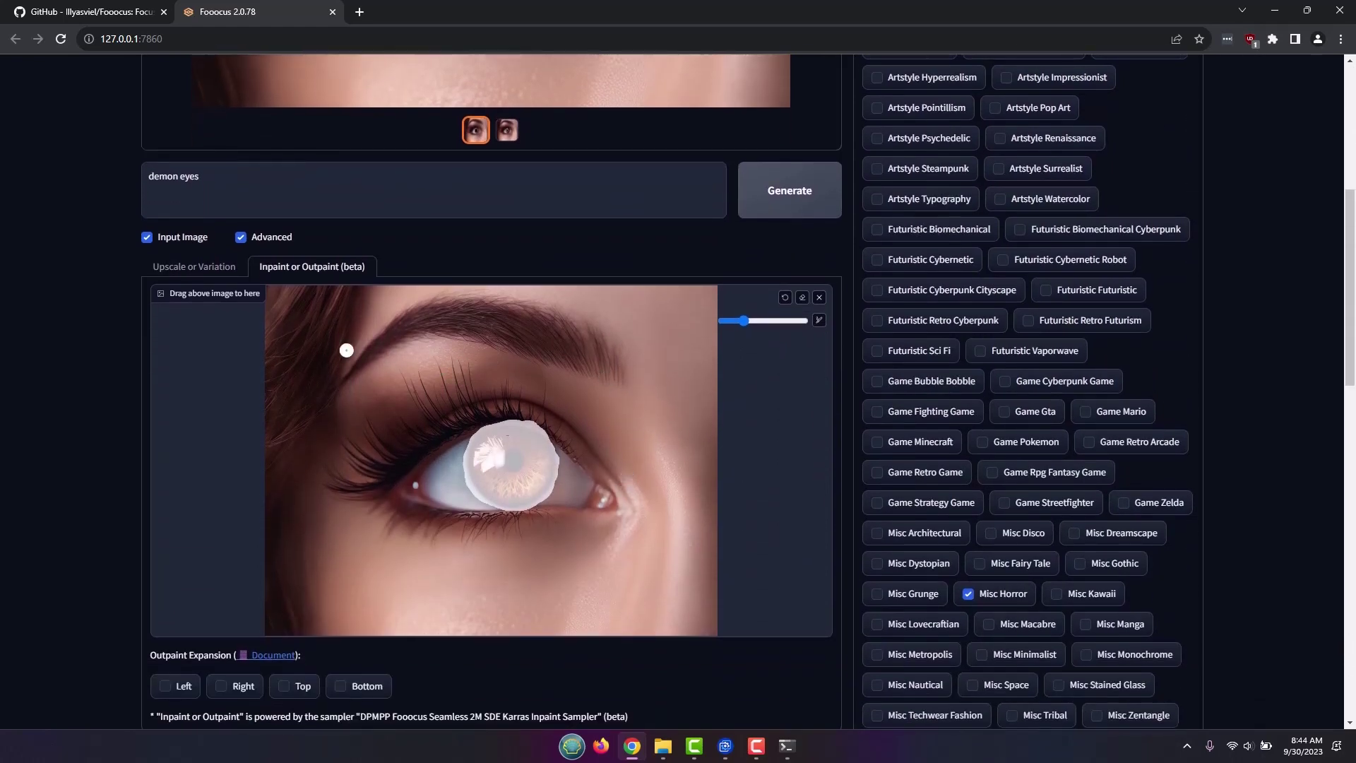
left_click(214, 277)
left_click(202, 293)
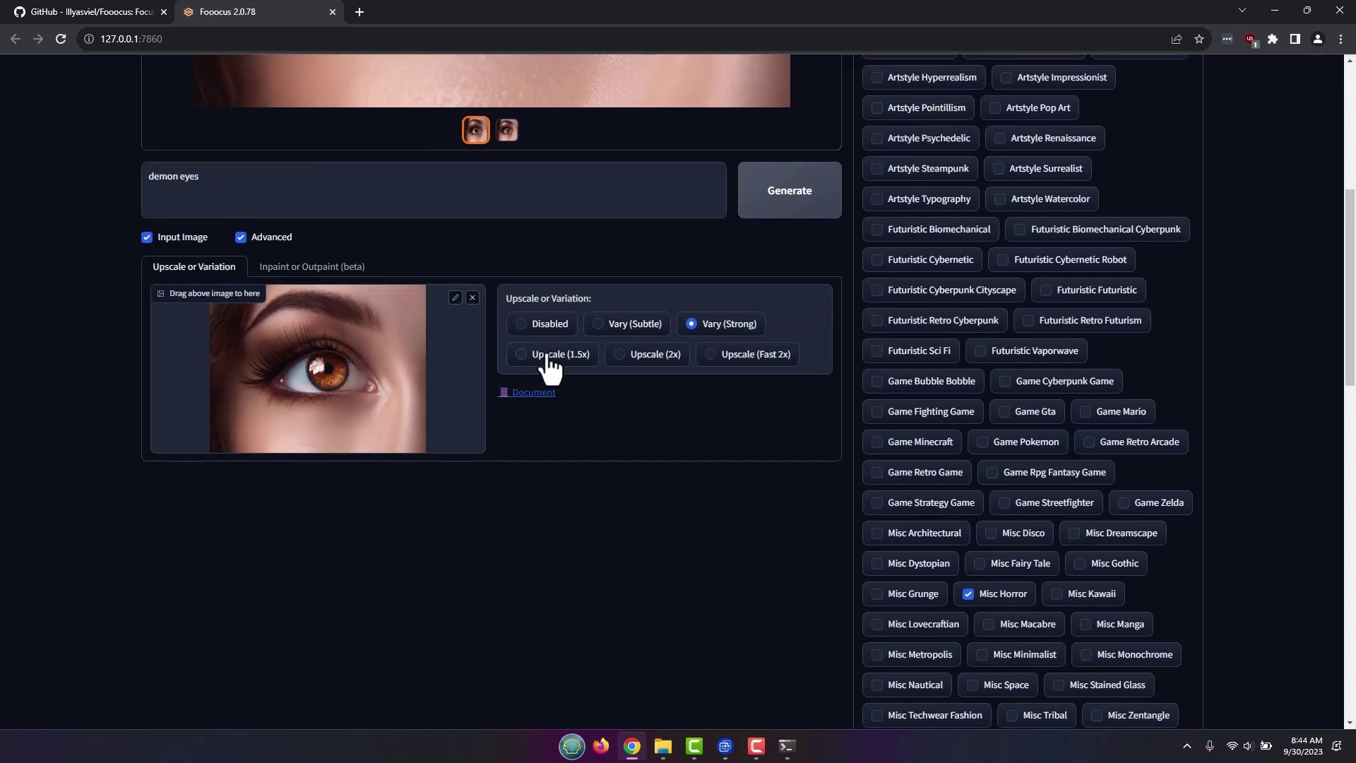
left_click(311, 273)
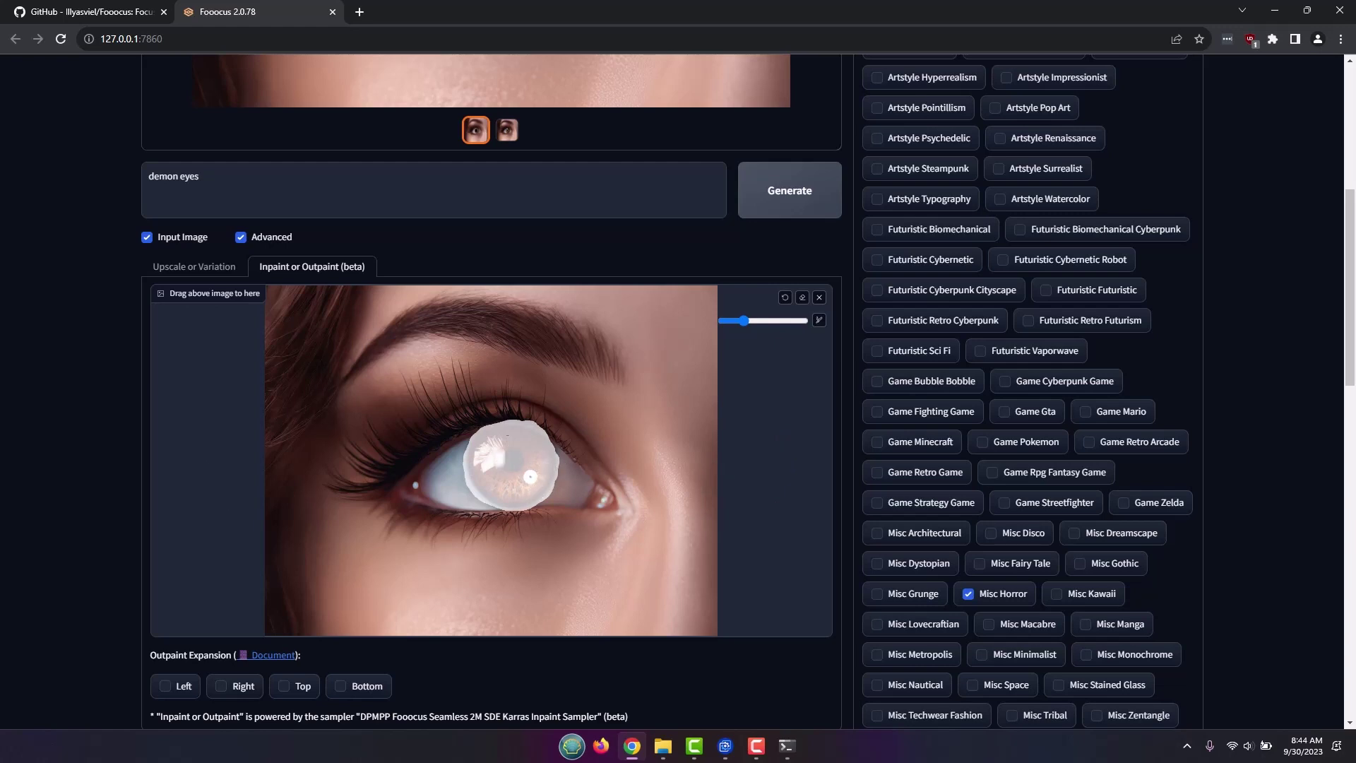
scroll(537, 480, "up", 6)
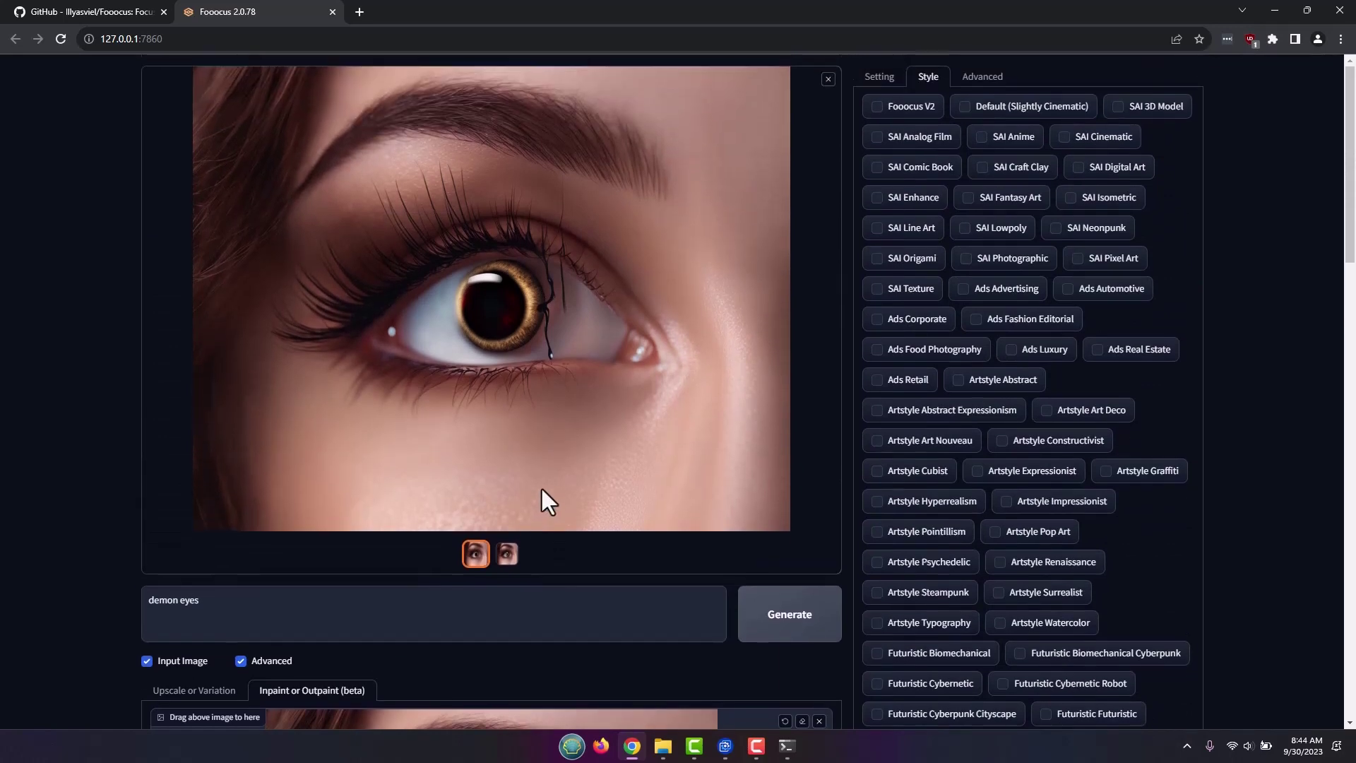